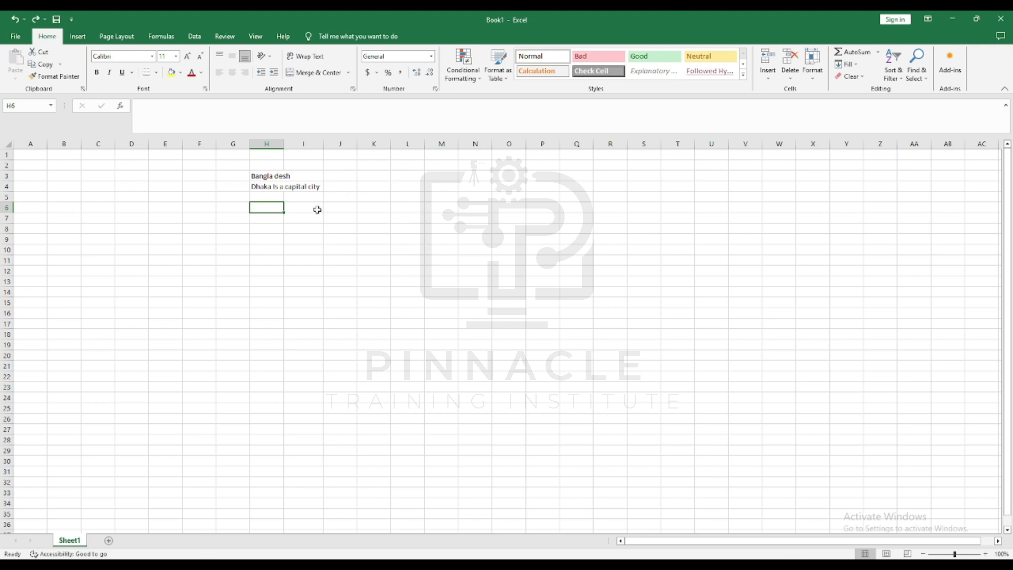
click(15, 35)
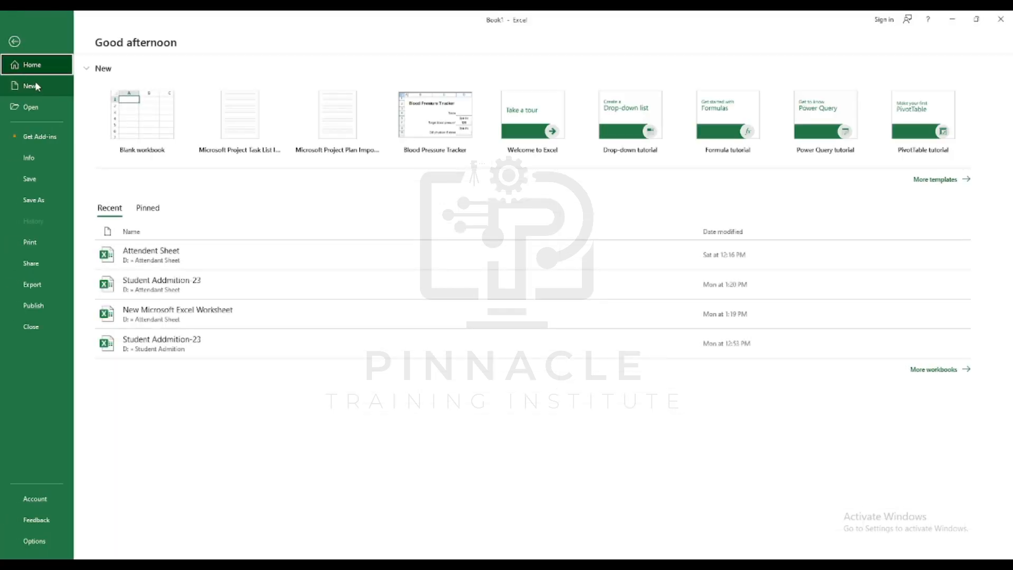
click(15, 42)
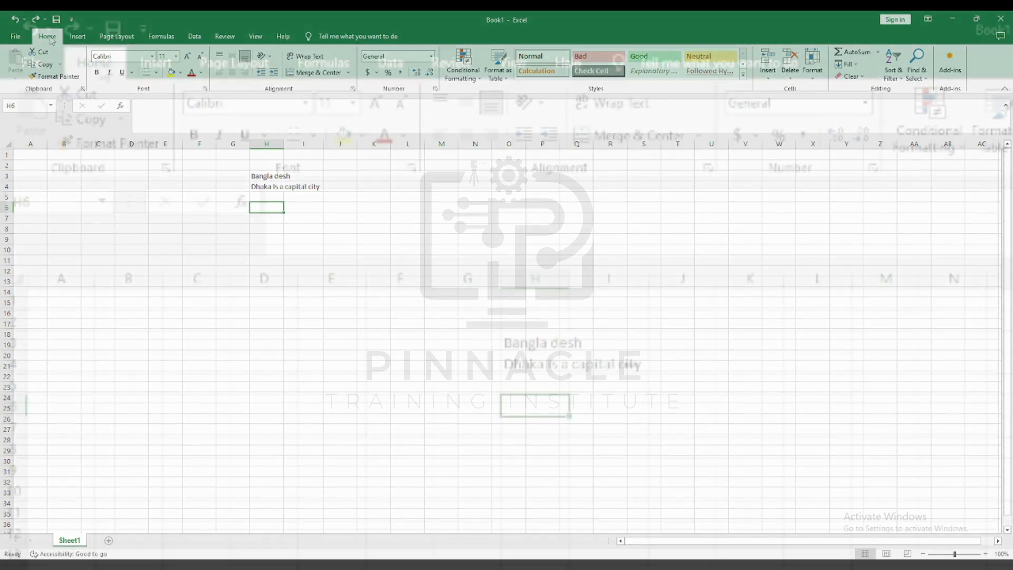
drag(518, 344, 638, 377)
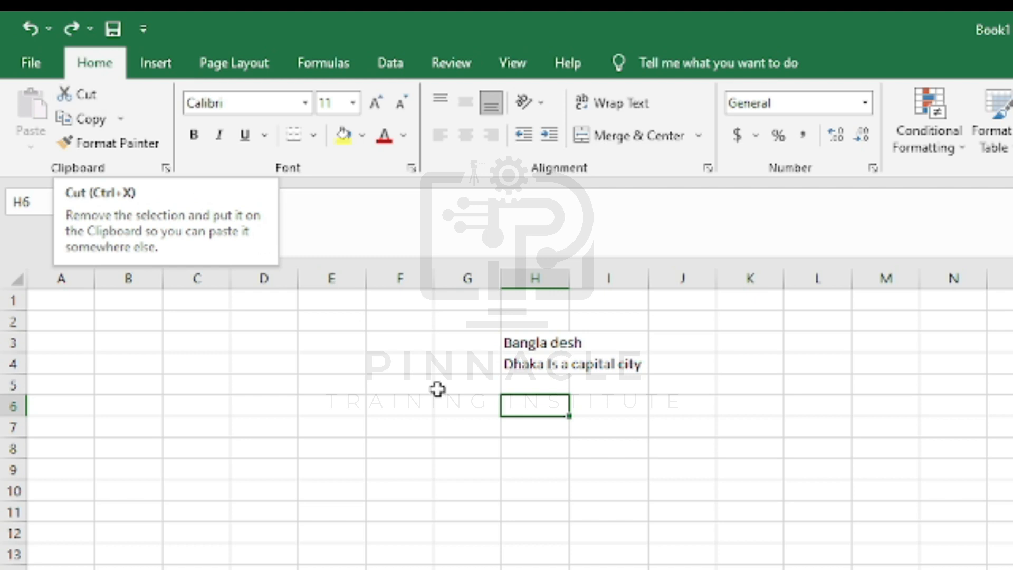
- Move the text "Bangla desh" from cell H3 to cell O12 by cutting and pasting it
click(551, 344)
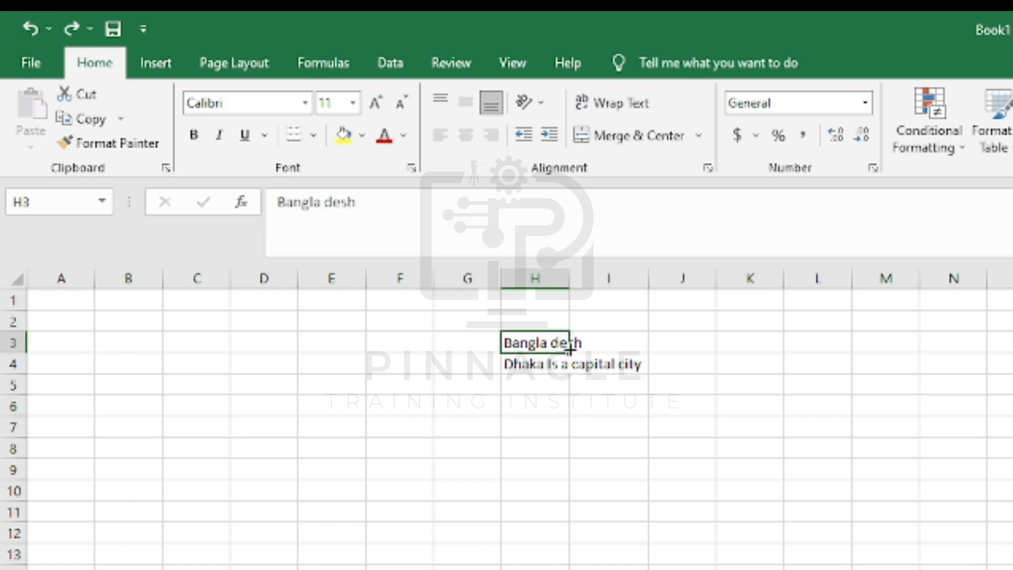
double_click(505, 343)
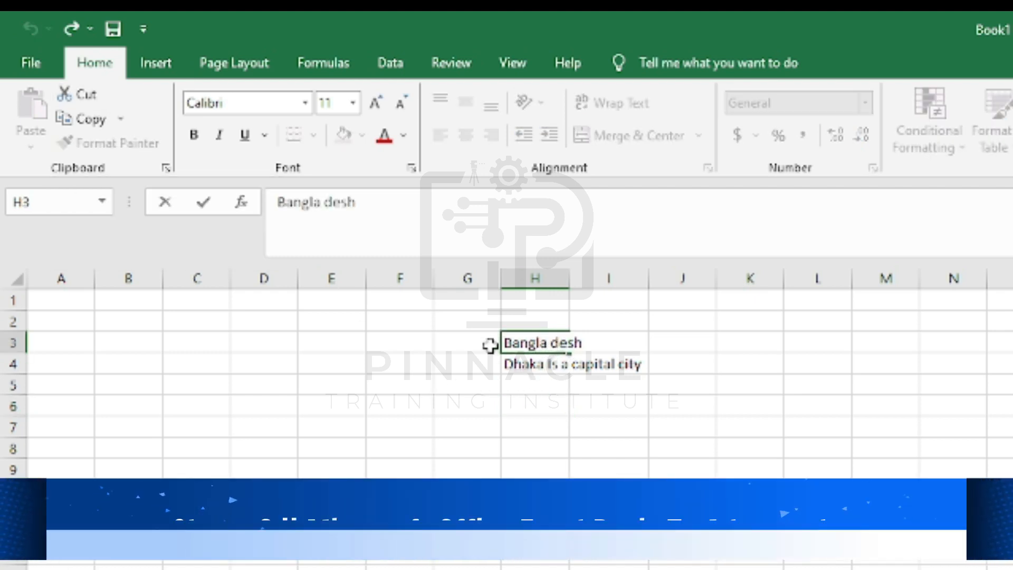
click(536, 381)
click(532, 344)
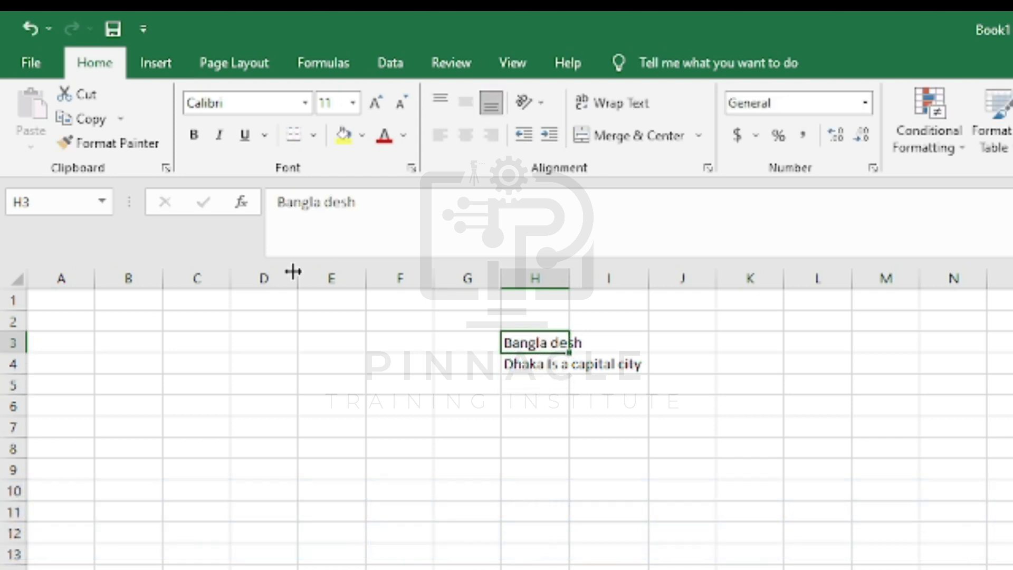
click(80, 95)
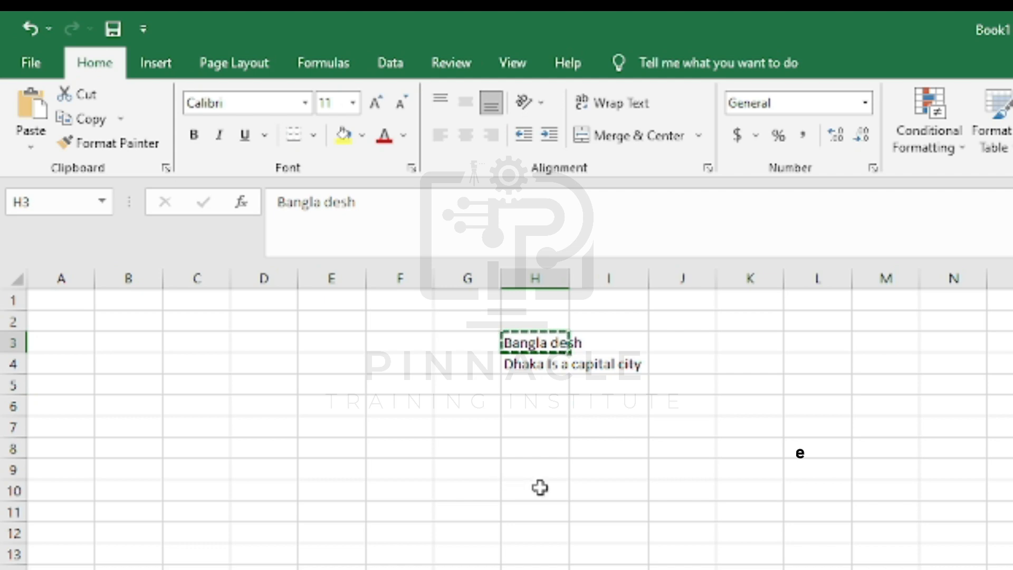
click(500, 272)
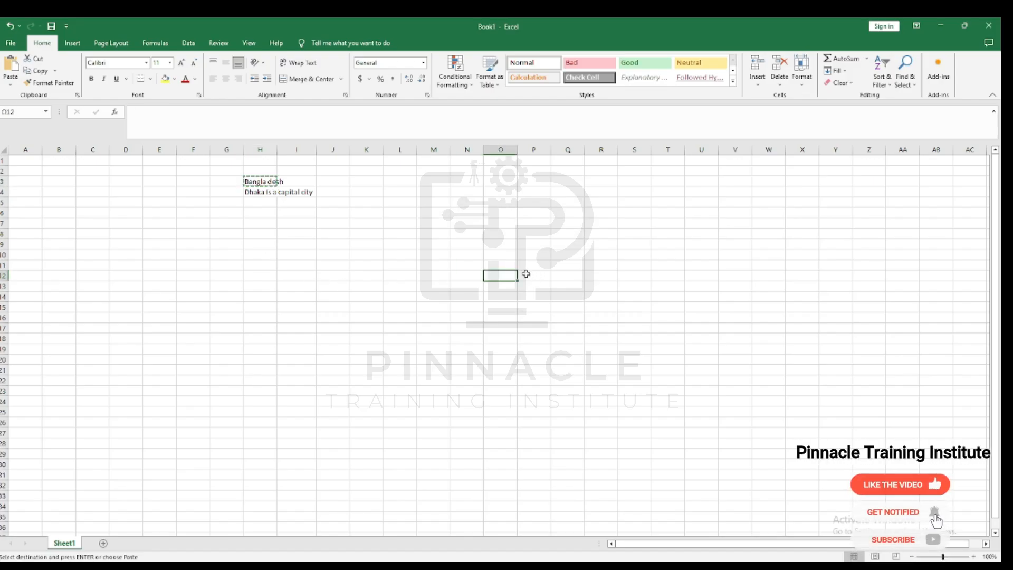
key(ctrl+v)
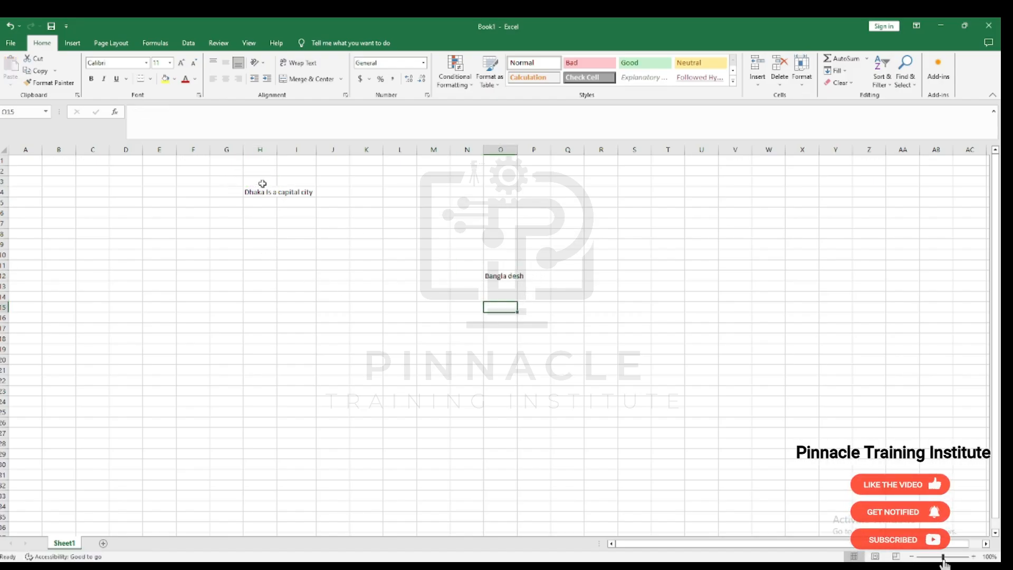
click(263, 182)
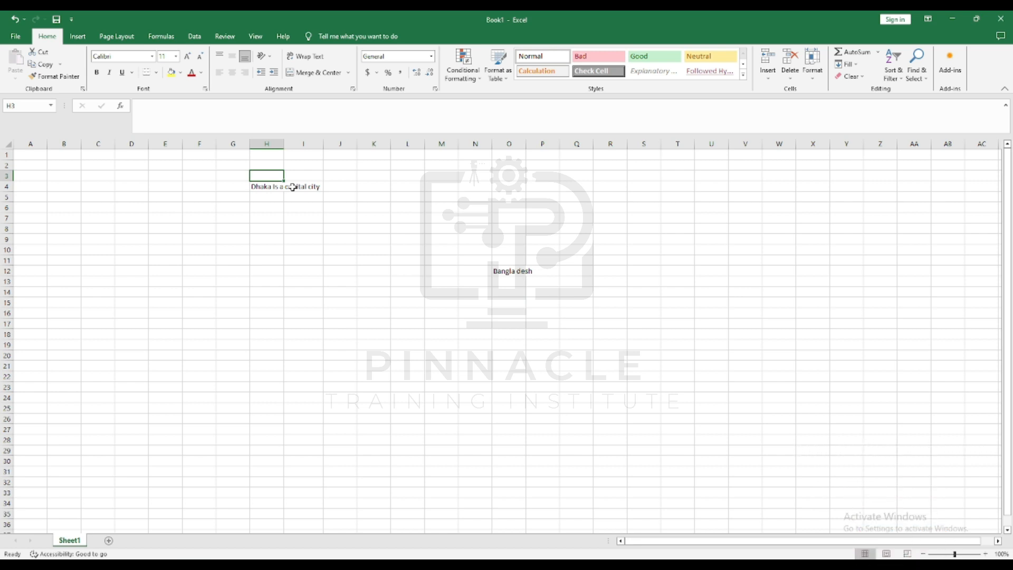
click(320, 249)
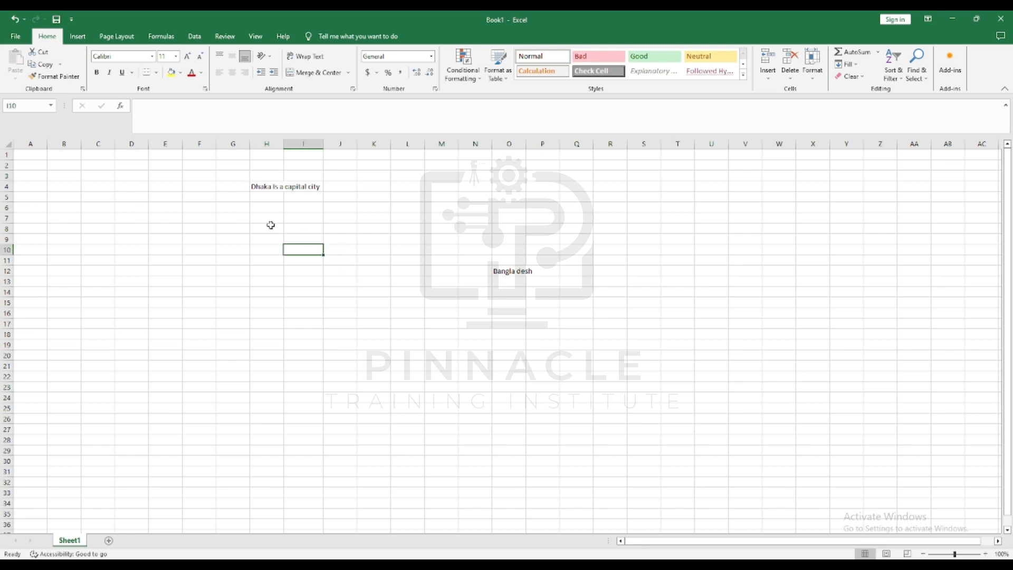
- Copy the sentence "Dhaka is a capital city" from cell H4 and paste it into cell H9
click(265, 188)
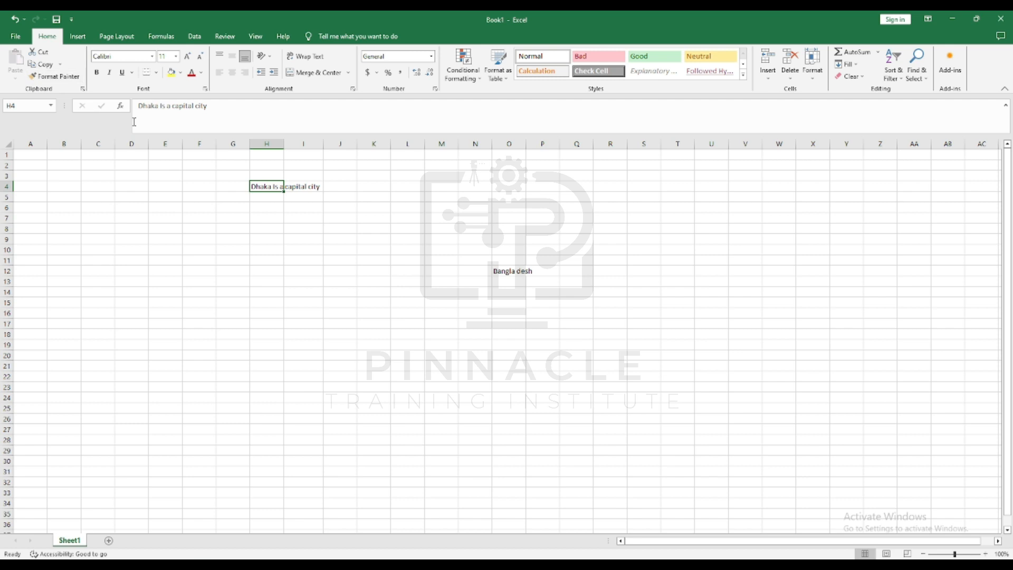
click(42, 63)
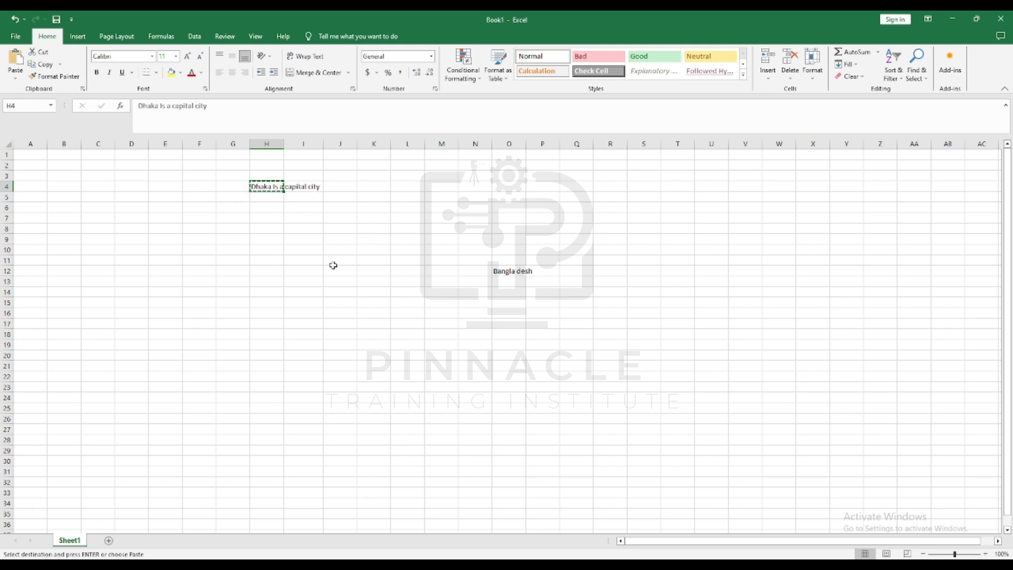
click(278, 281)
click(271, 241)
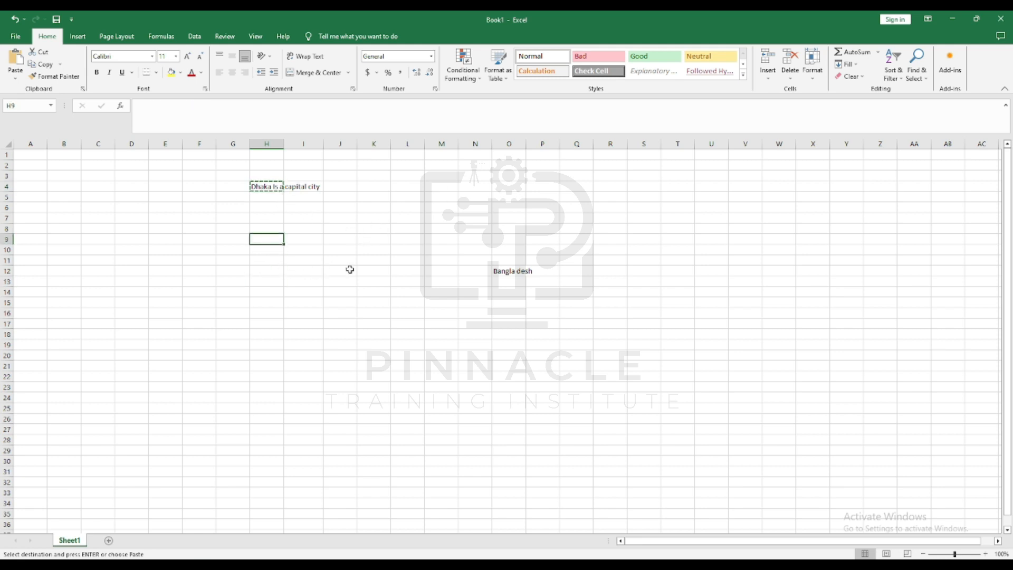
key(ctrl+v)
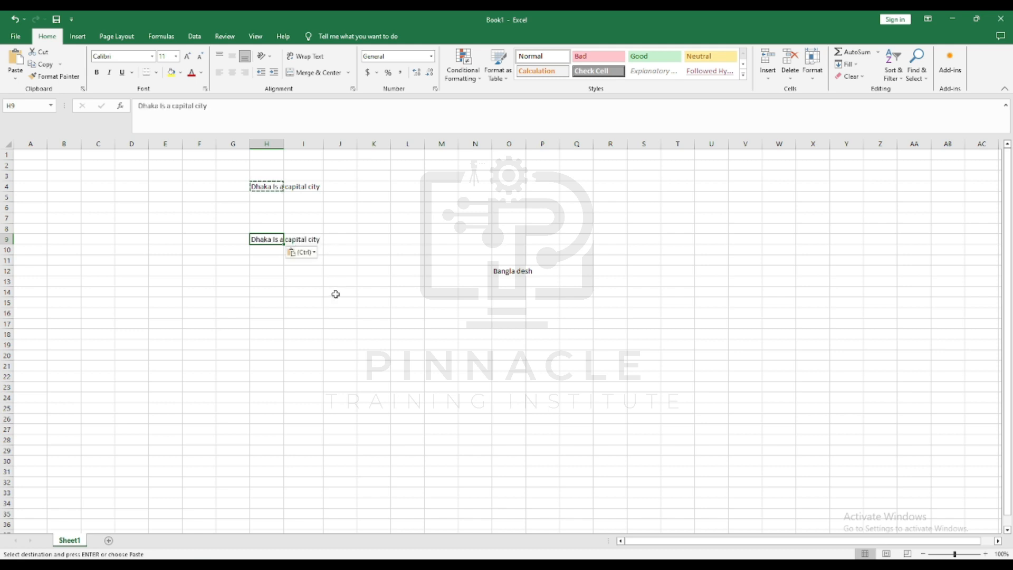
click(336, 292)
double_click(253, 187)
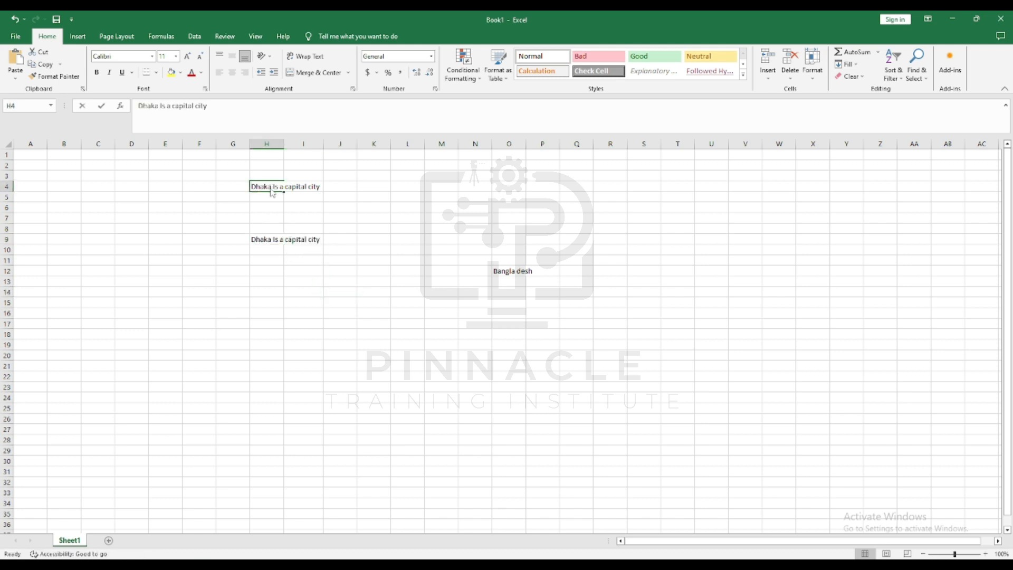
click(291, 195)
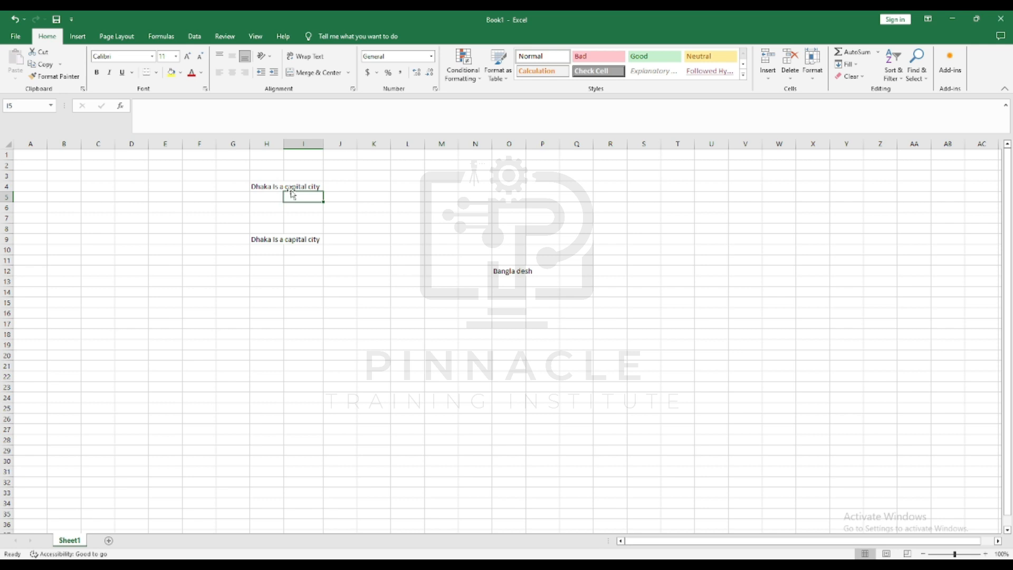
click(282, 242)
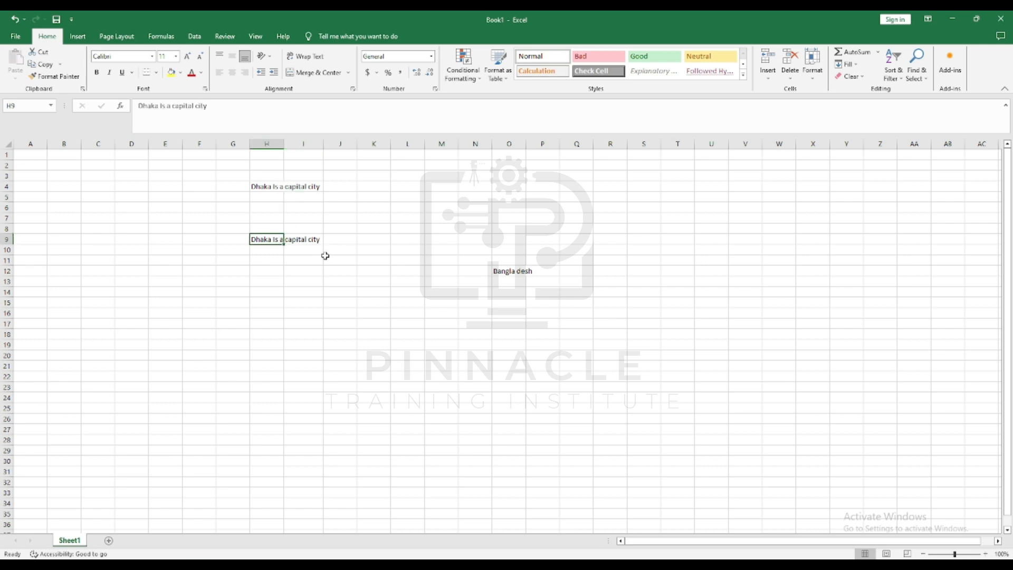
click(328, 232)
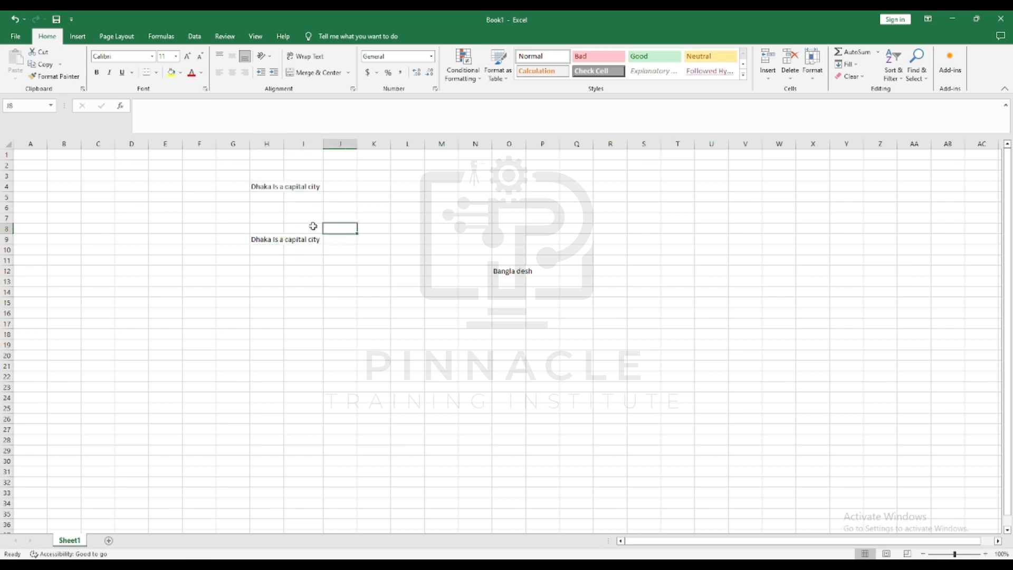
click(287, 207)
click(261, 186)
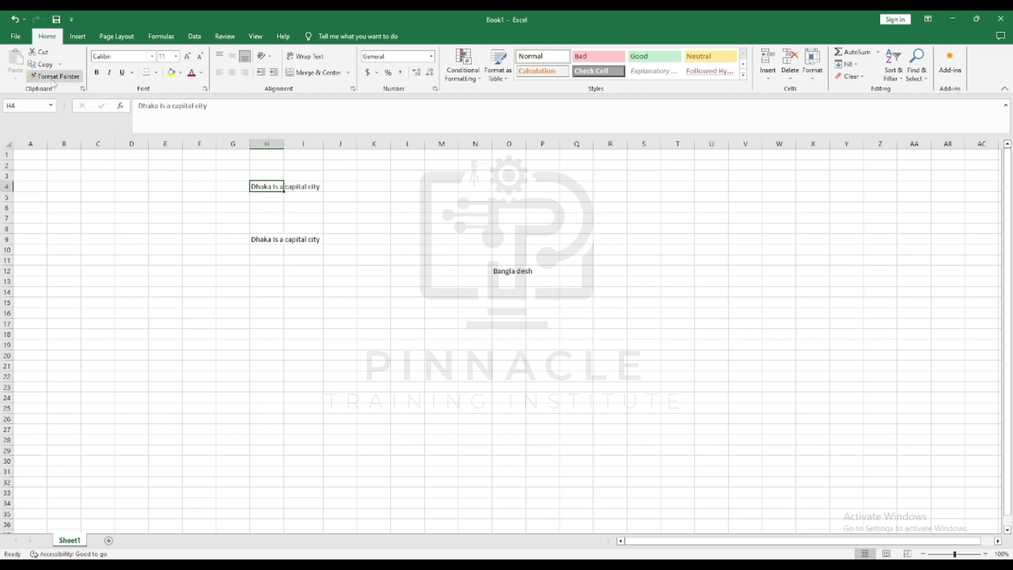
click(348, 188)
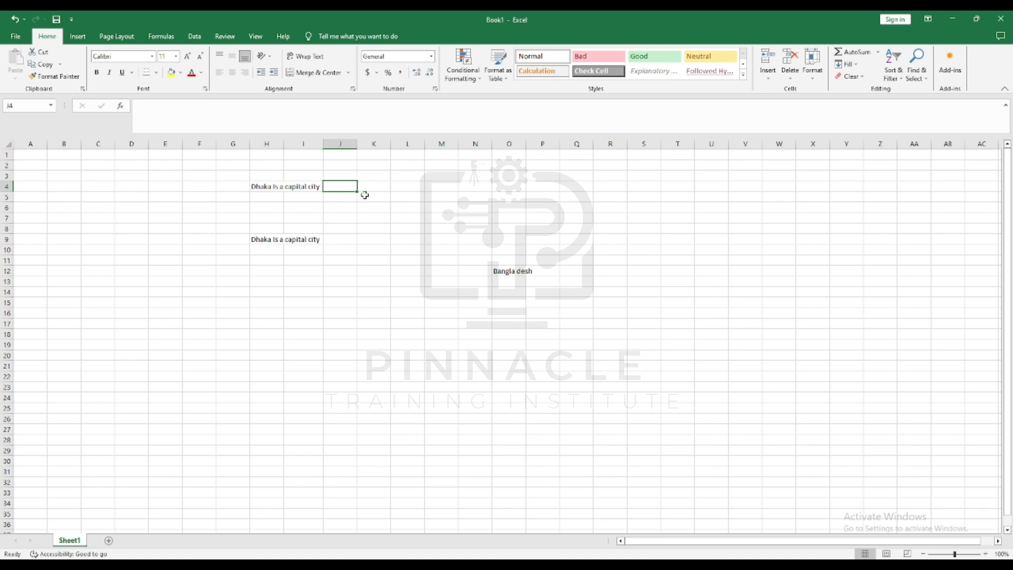
- View the number formats available for the text in cell H4 without applying one
click(278, 188)
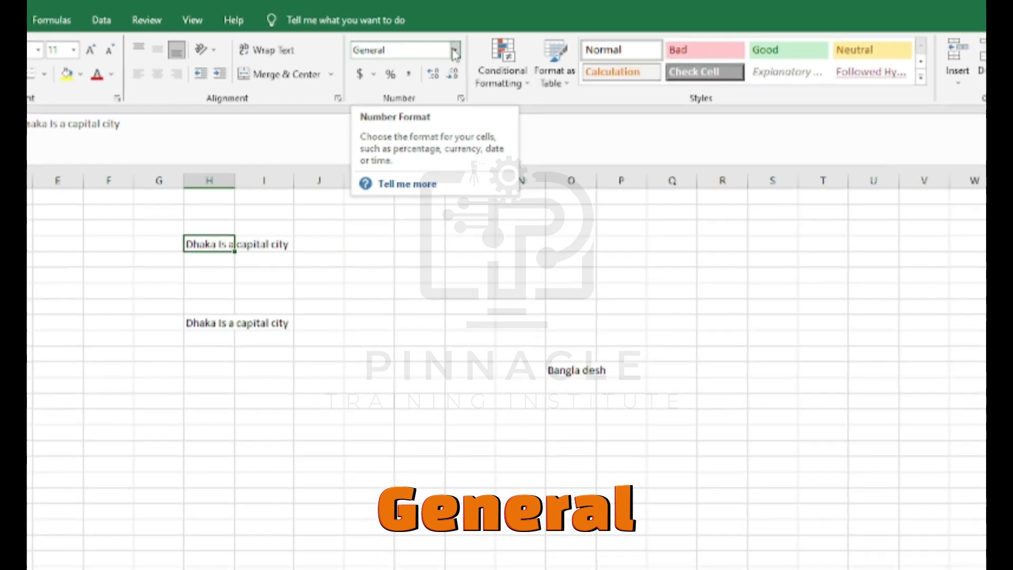
click(454, 51)
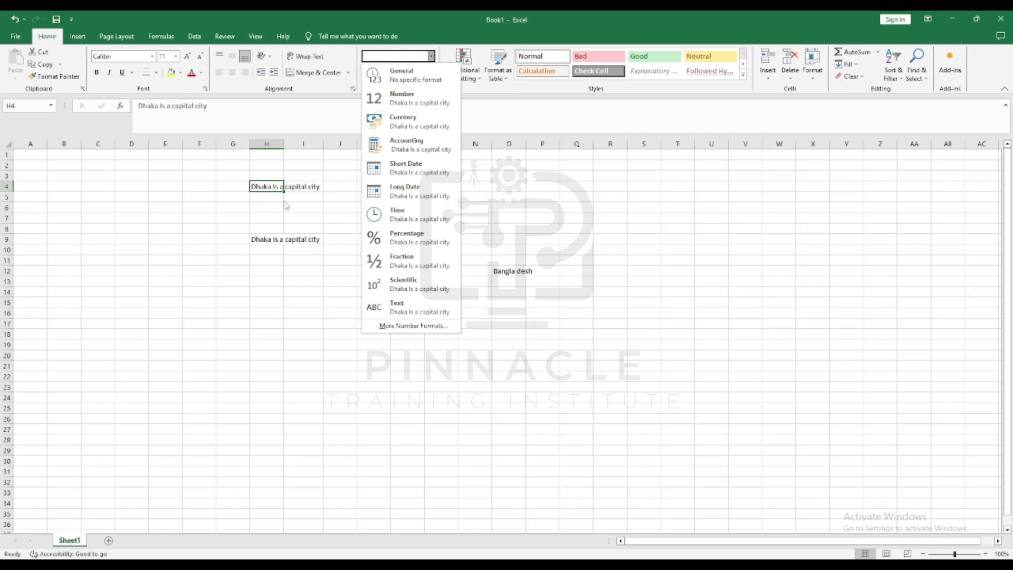
click(286, 206)
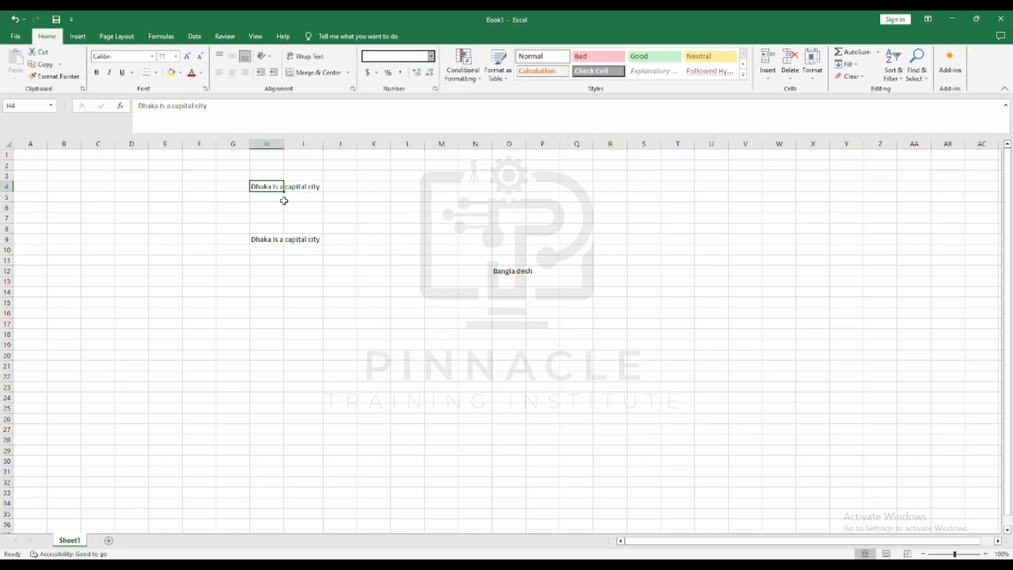
- Enter the number 120 in cell H5 and the date 10/12/2023 in cell H6
click(265, 199)
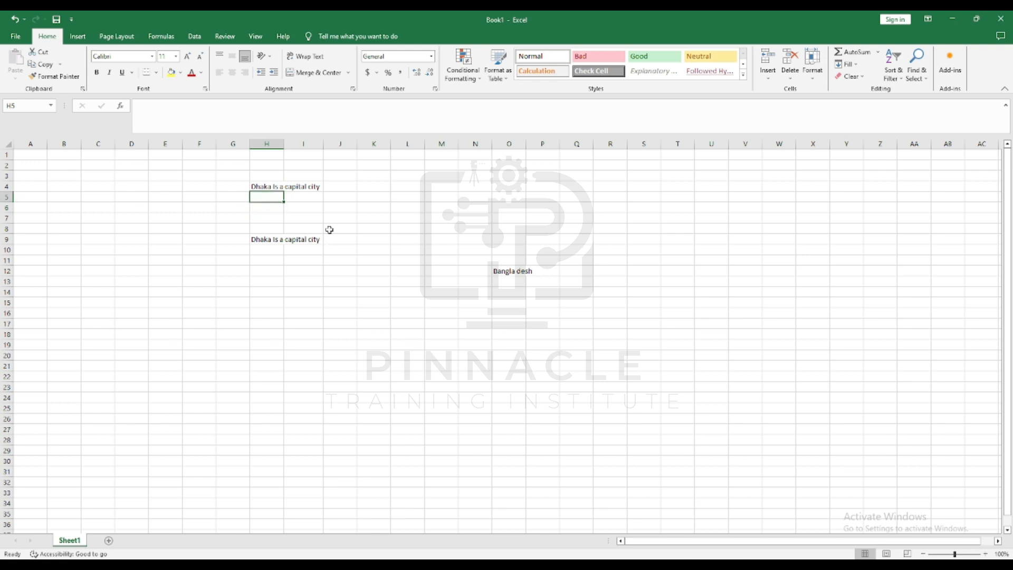
text(120)
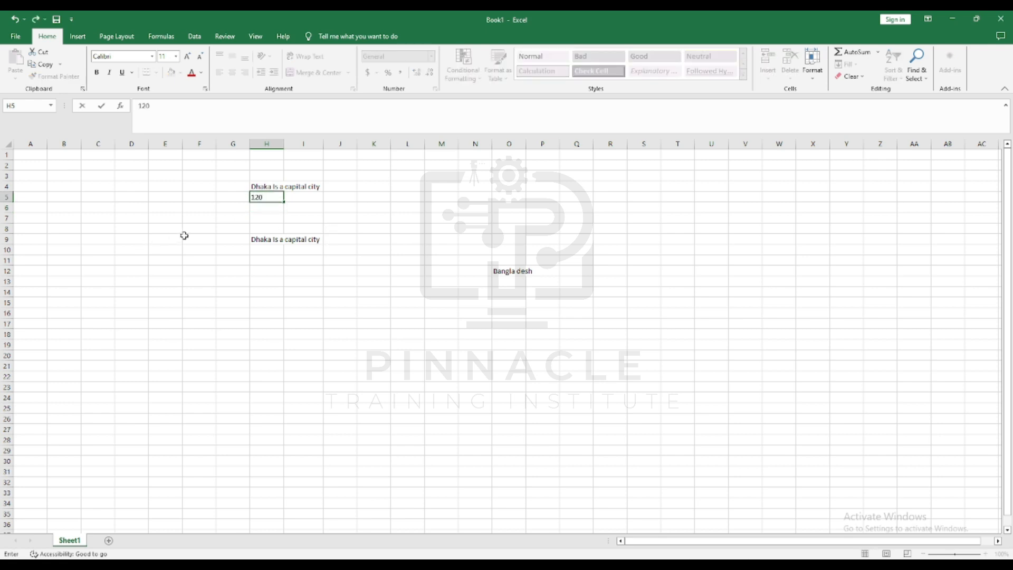
key(Return)
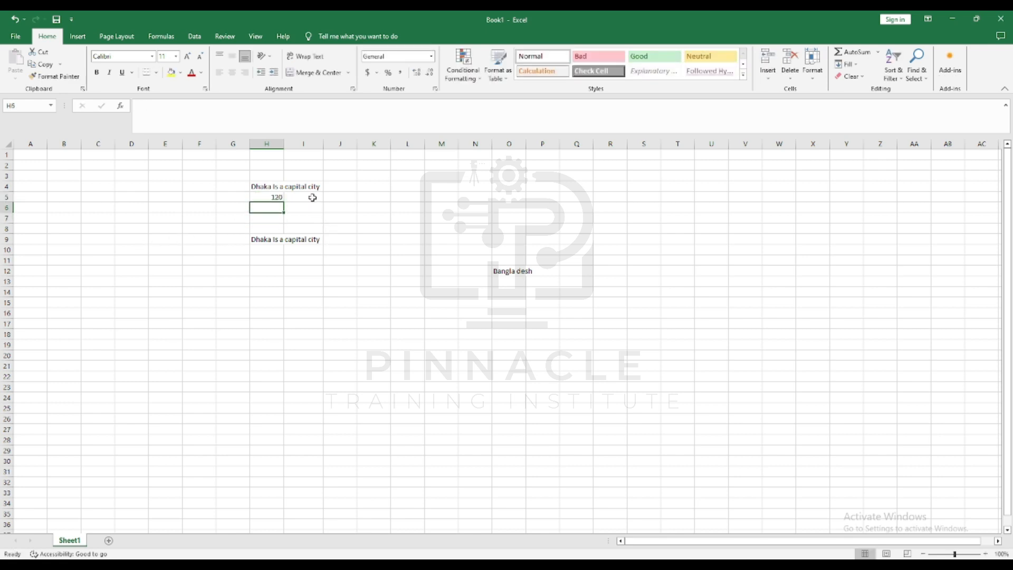
text(10/12/2023)
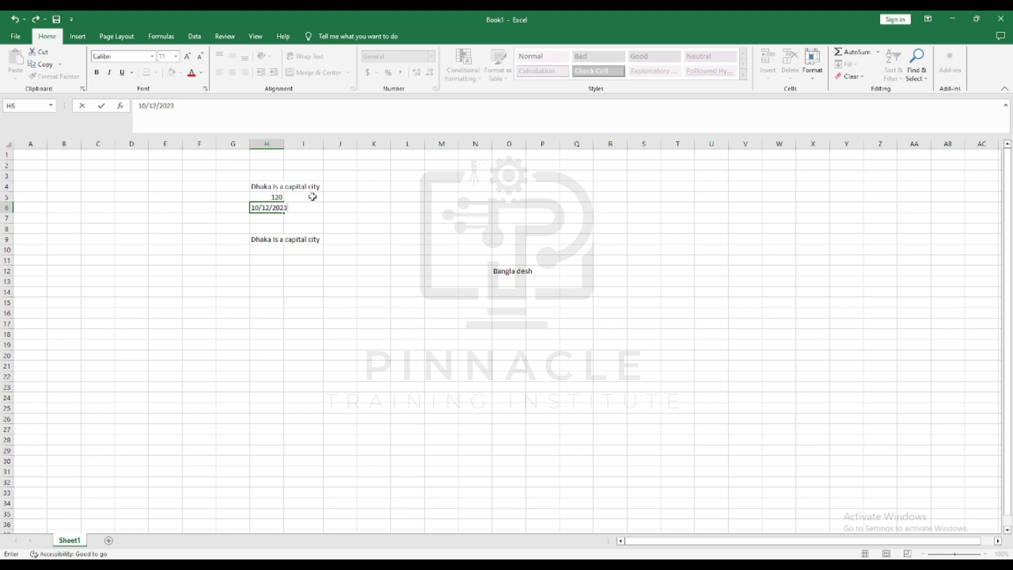
click(336, 261)
- Check the number formats of the date in H6 and the number in H5
click(268, 210)
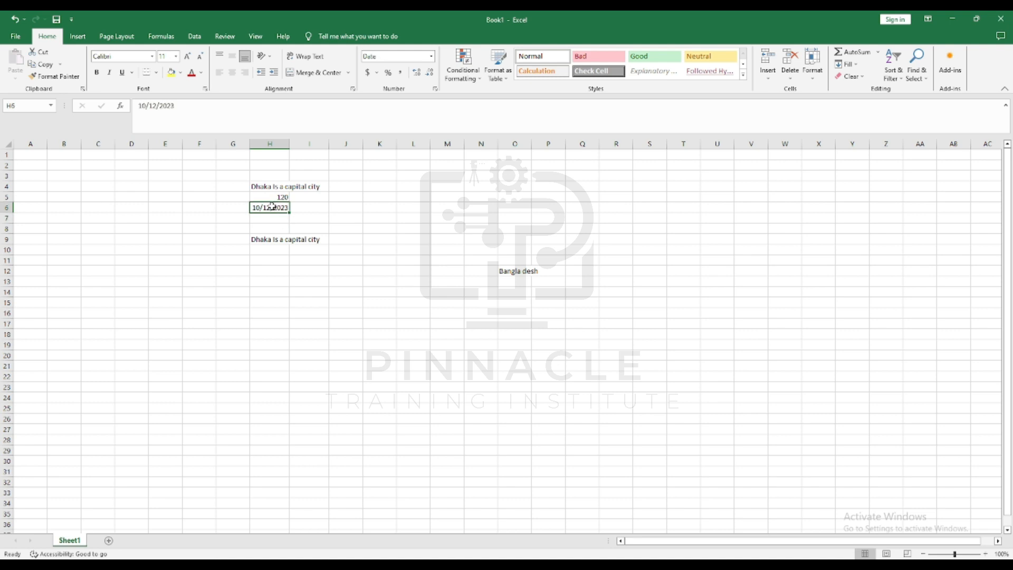
click(279, 197)
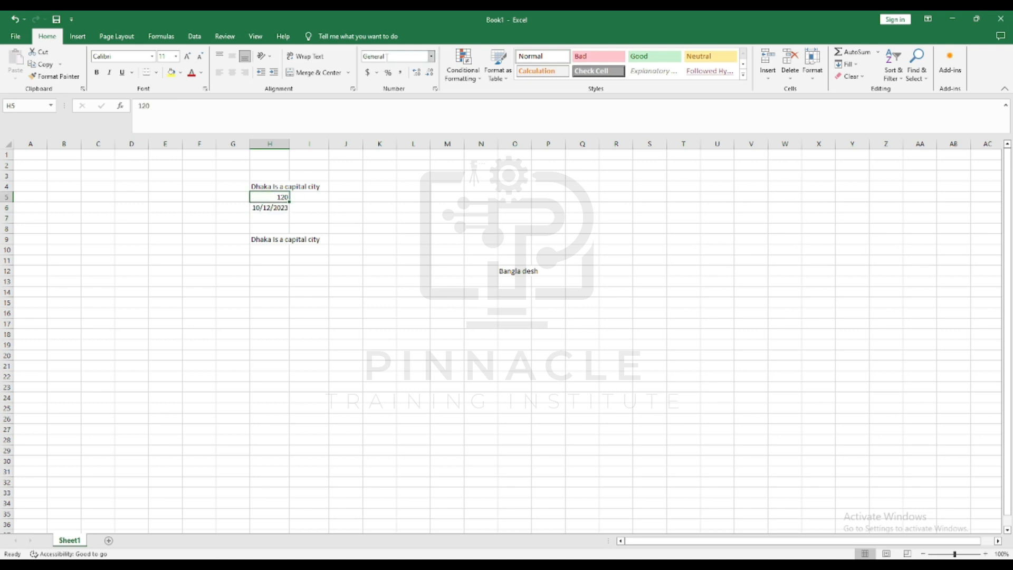
click(306, 188)
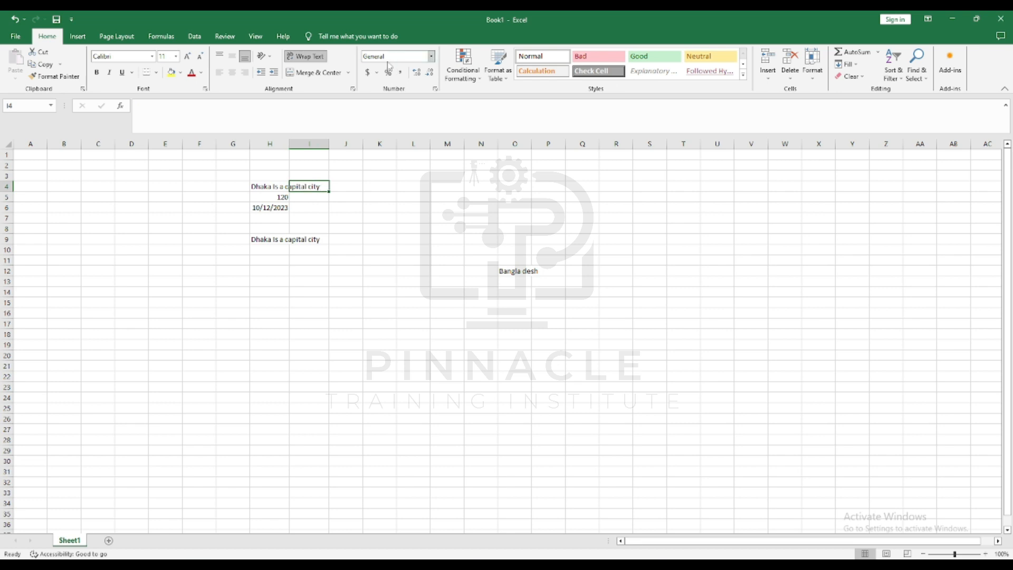
- Try applying the format of cell H4 to cells H5:H6 with Format Painter and undo the change
click(269, 189)
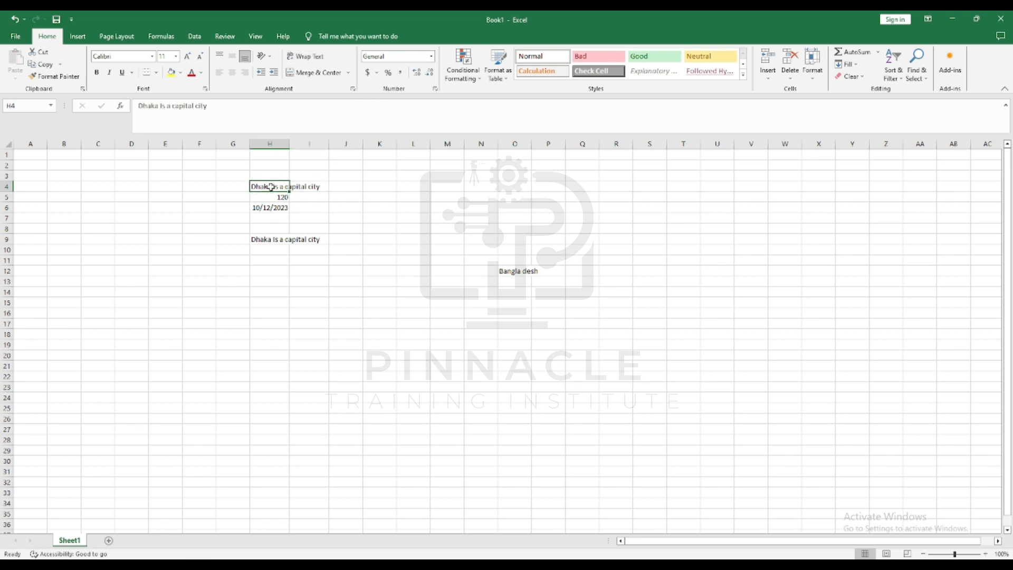
click(55, 76)
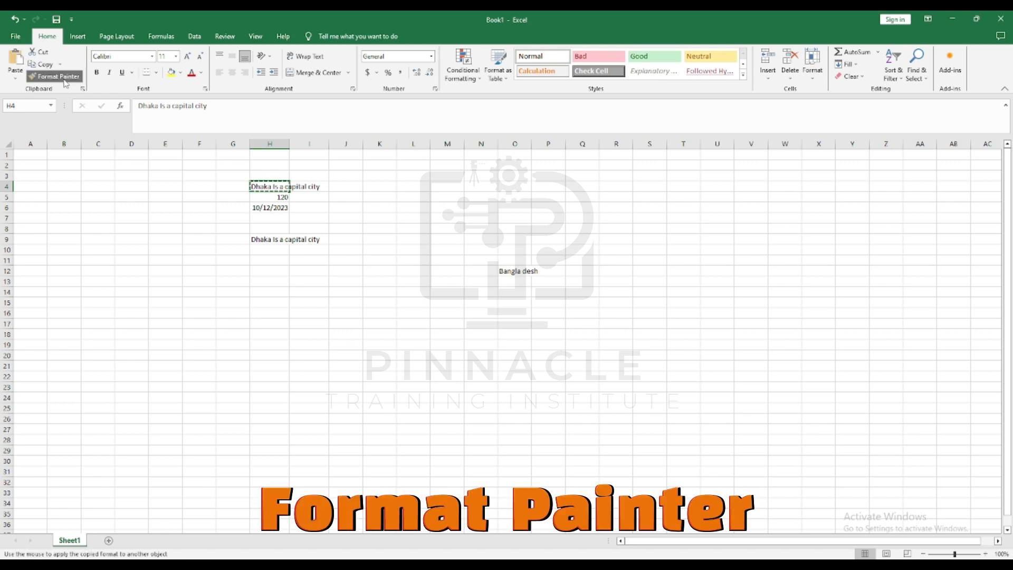
click(262, 199)
drag(262, 199, 265, 208)
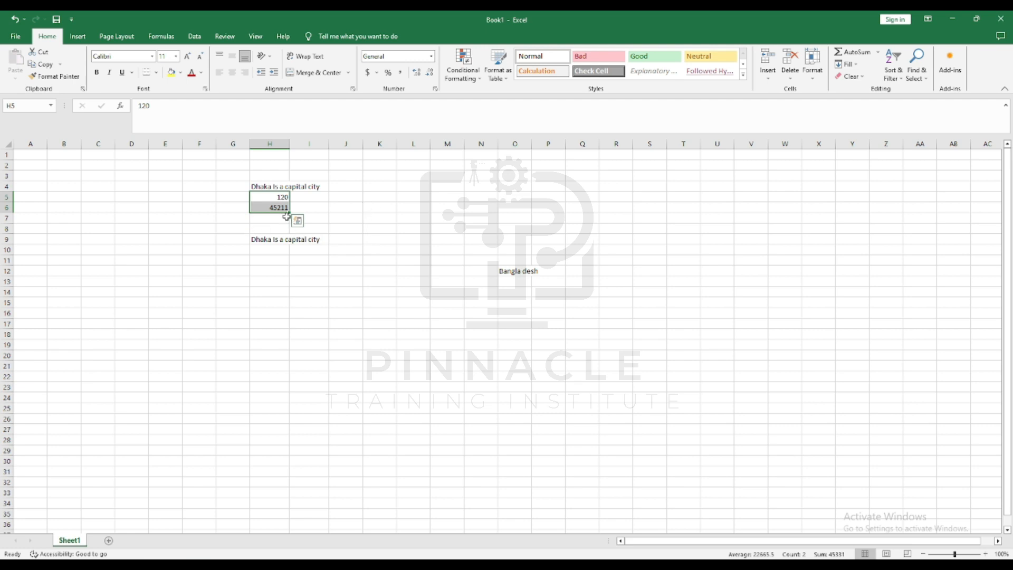
key(ctrl+z)
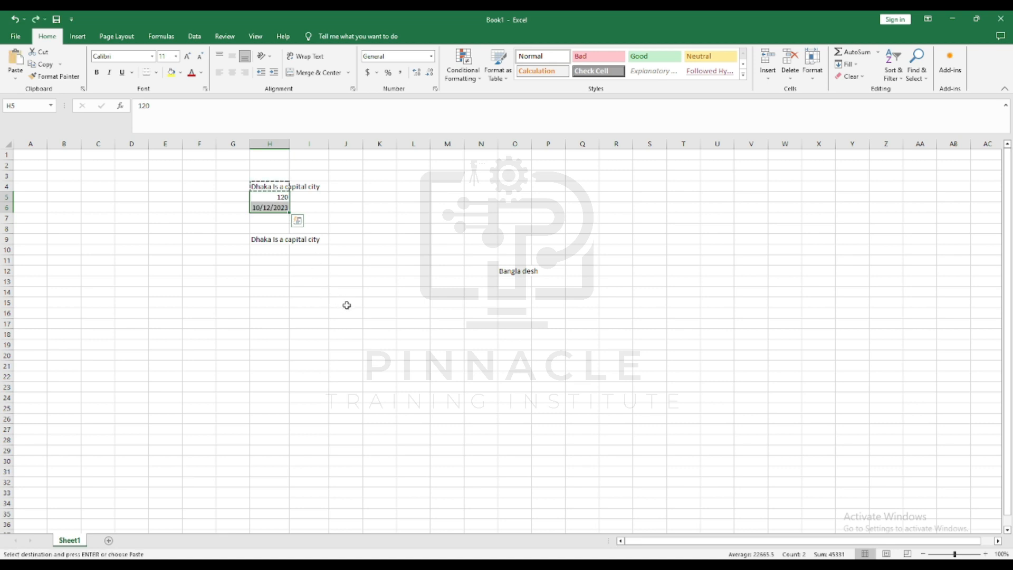
- Enter the text dhaka in cell H7
click(273, 220)
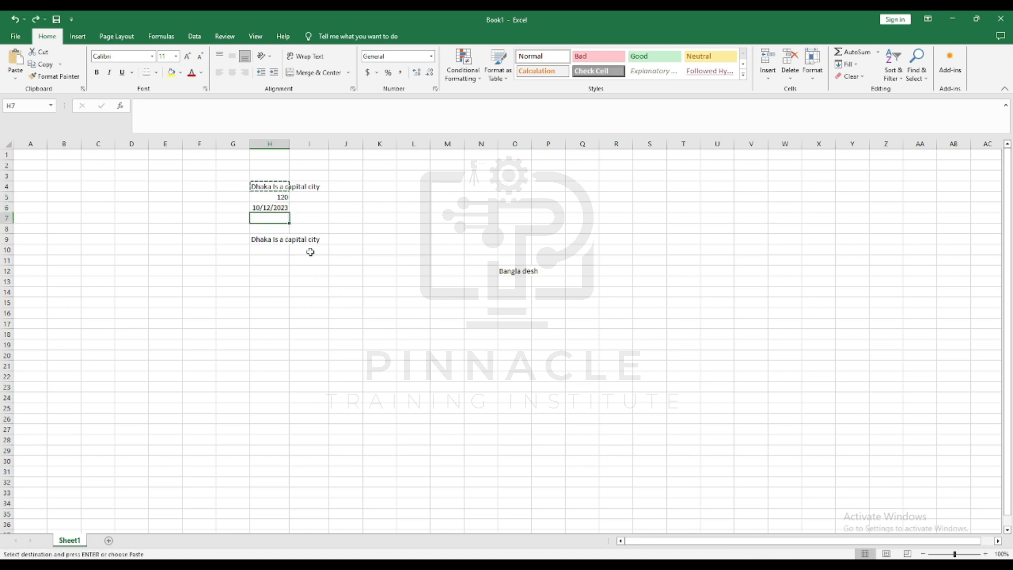
text(dhaka)
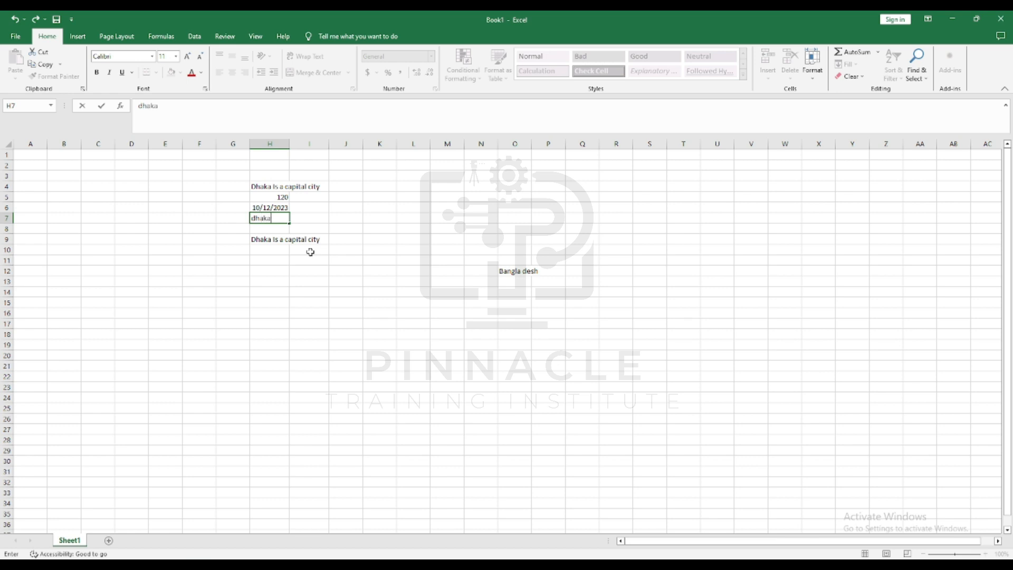
click(288, 280)
- Copy the date format of cell H6 onto the text in cell H7 with Format Painter
click(283, 211)
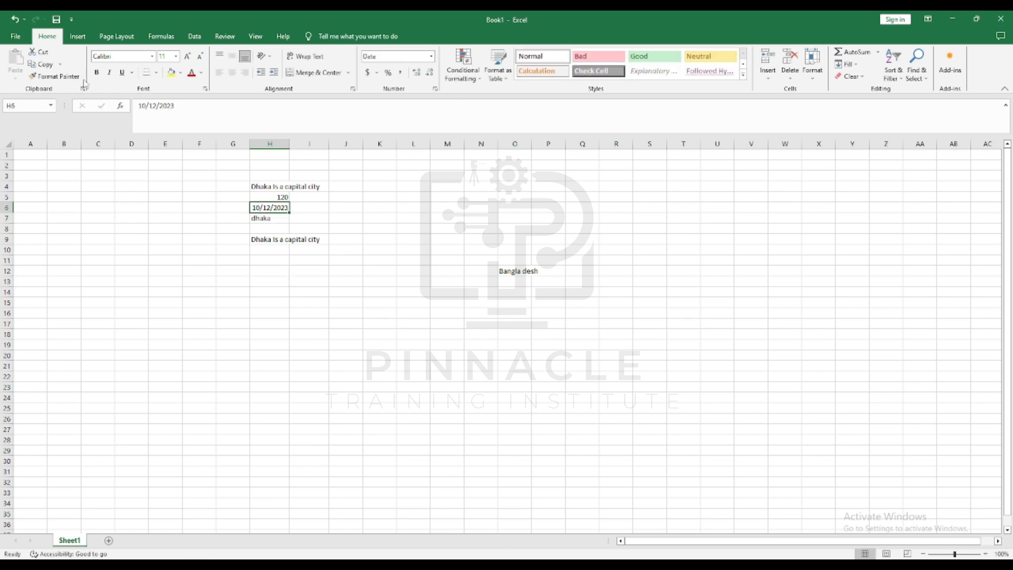
click(55, 76)
click(264, 216)
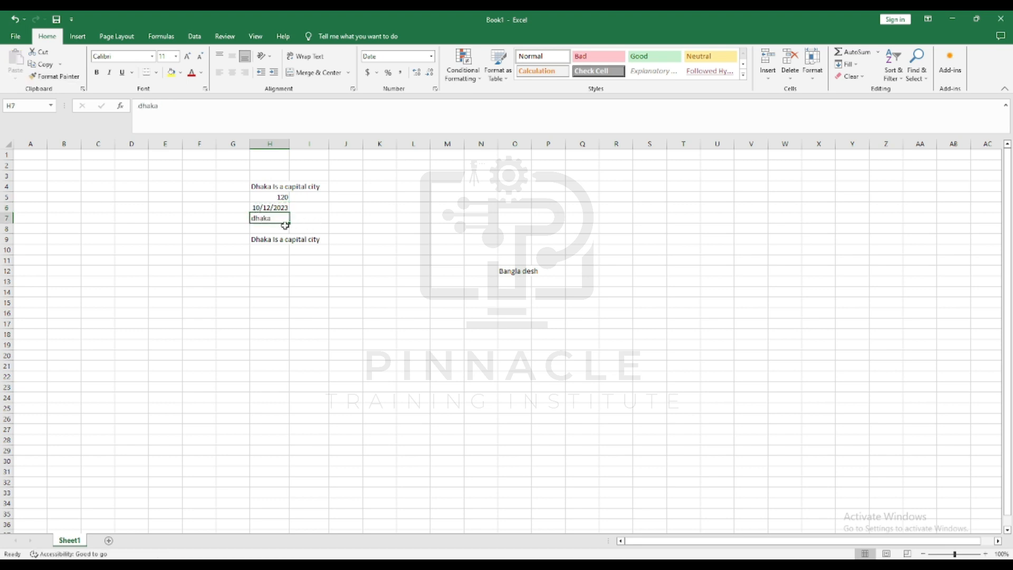
click(277, 230)
click(277, 218)
click(315, 239)
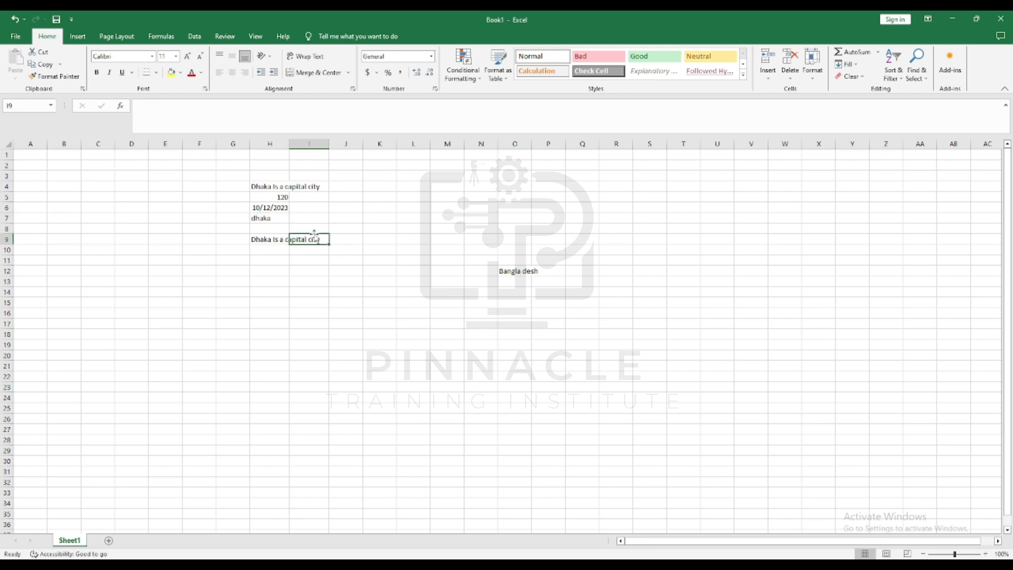
key(Right)
key(Up)
key(Up)
key(Up)
key(Up)
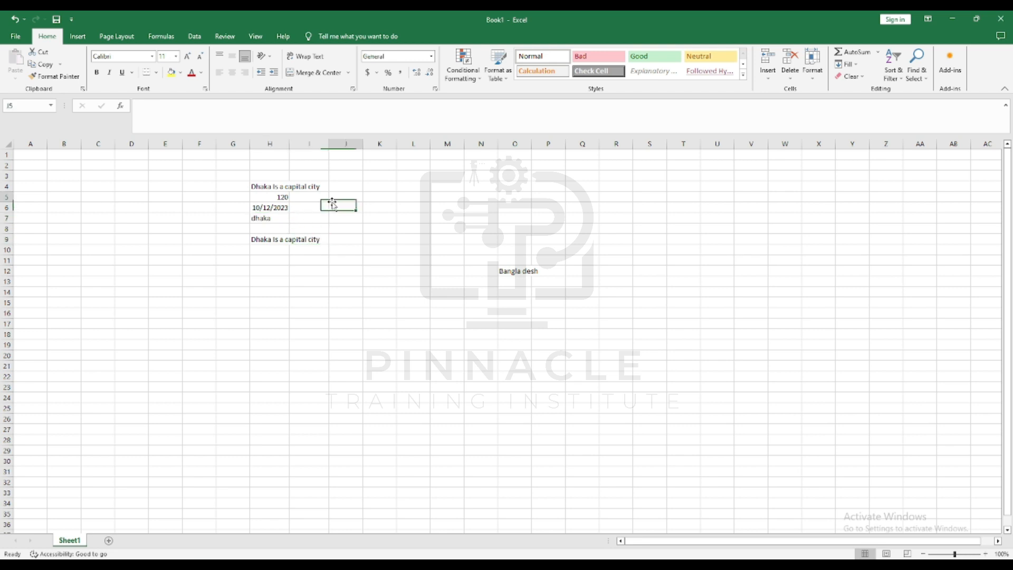
- Browse the list of available fonts from an empty cell without applying one
click(323, 220)
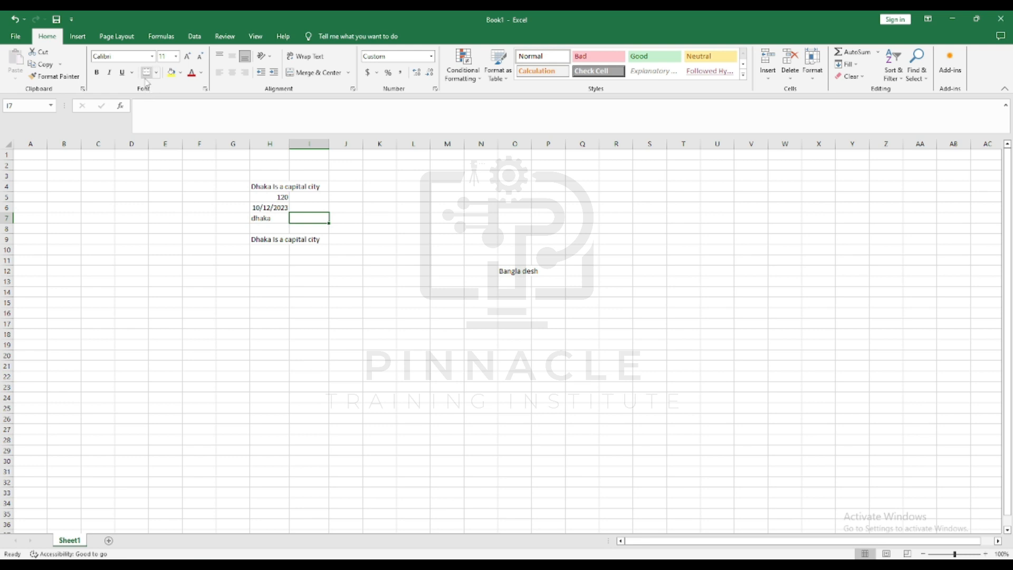
click(153, 56)
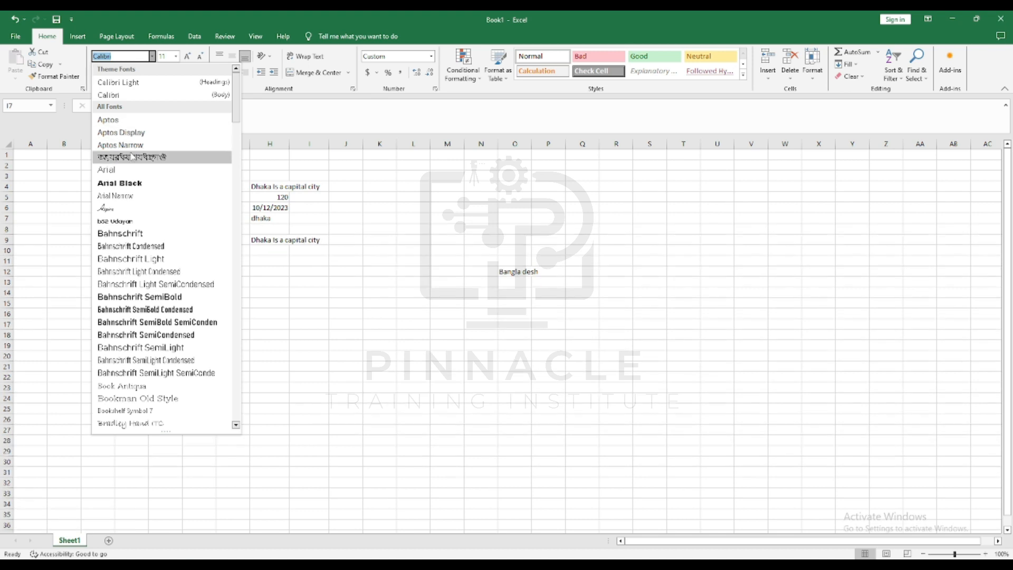
scroll(136, 158, down, 4)
scroll(137, 159, down, 1)
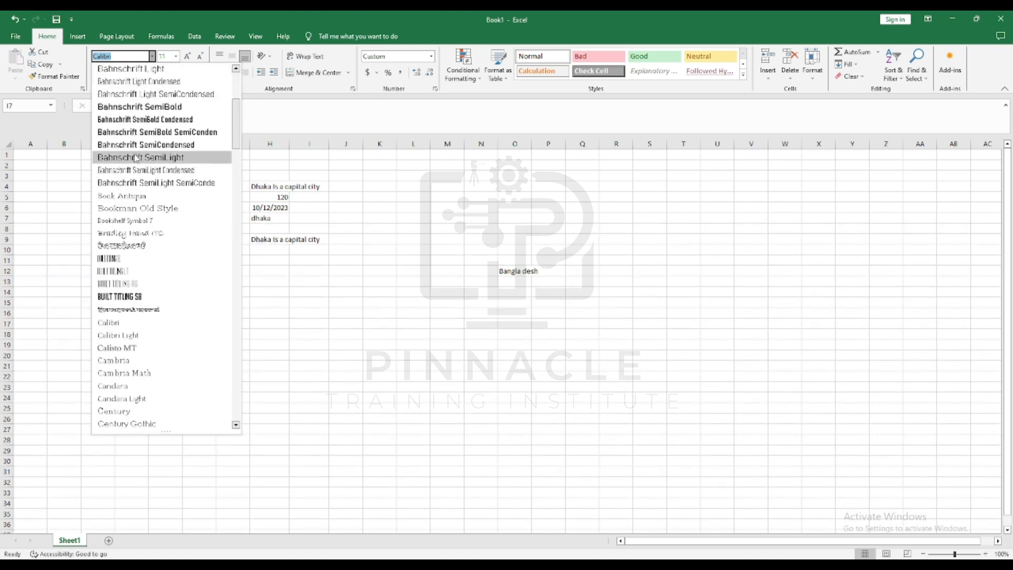
scroll(137, 159, down, 4)
scroll(136, 158, up, 7)
scroll(136, 156, up, 2)
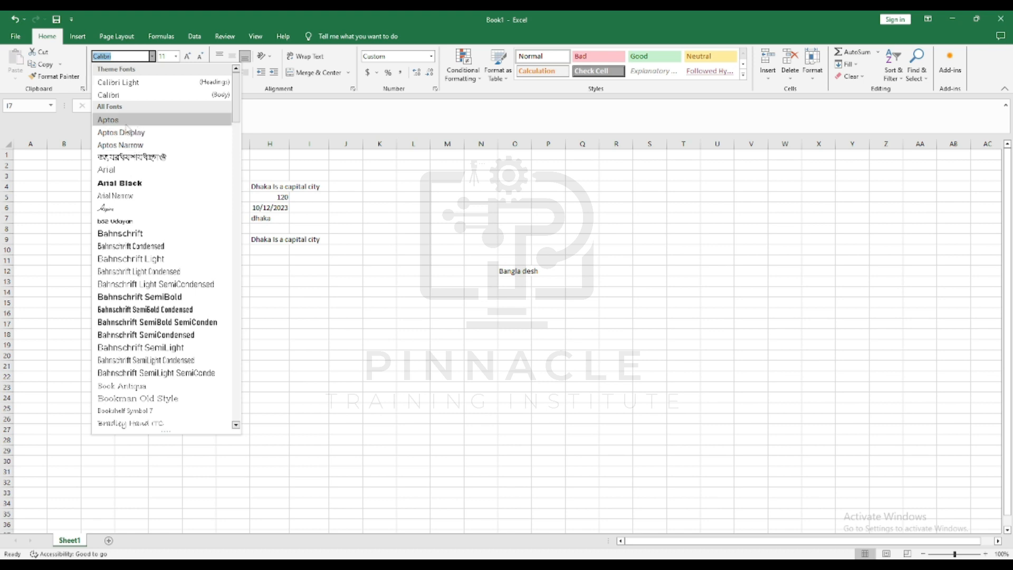
scroll(127, 130, down, 1)
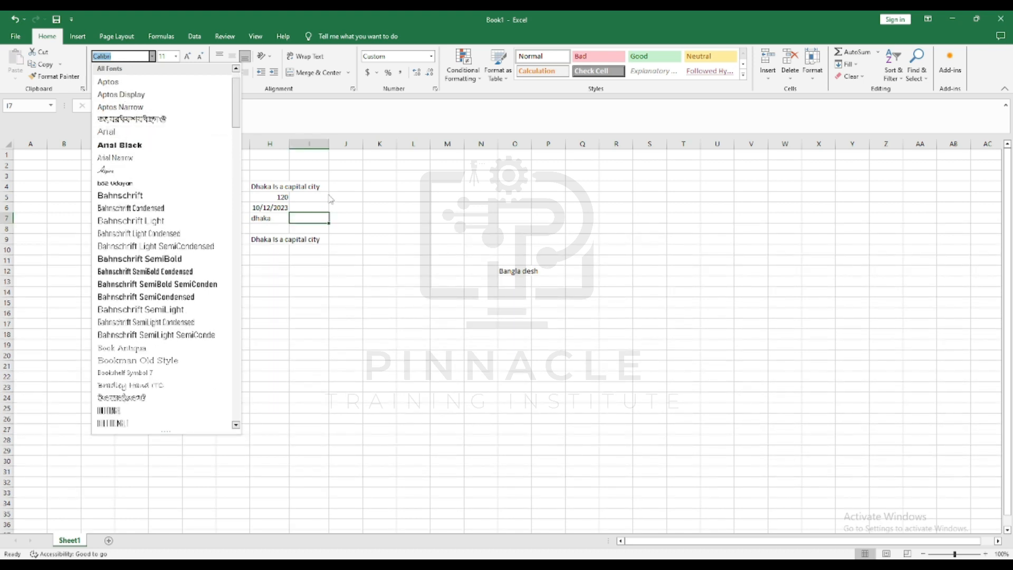
click(305, 189)
click(305, 189)
- Set the font of the text in cell H4 to Times New Roman
click(275, 185)
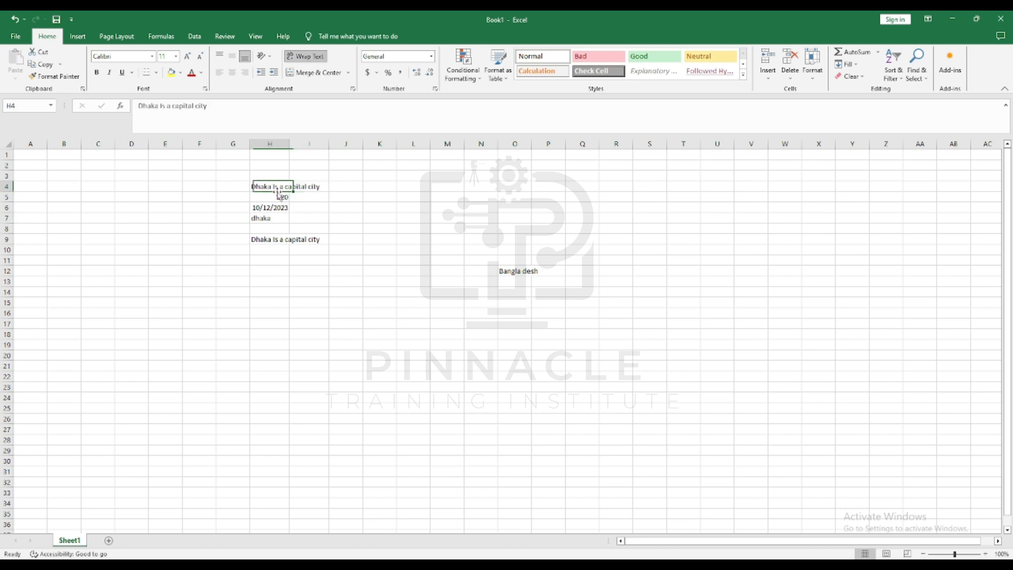
click(152, 56)
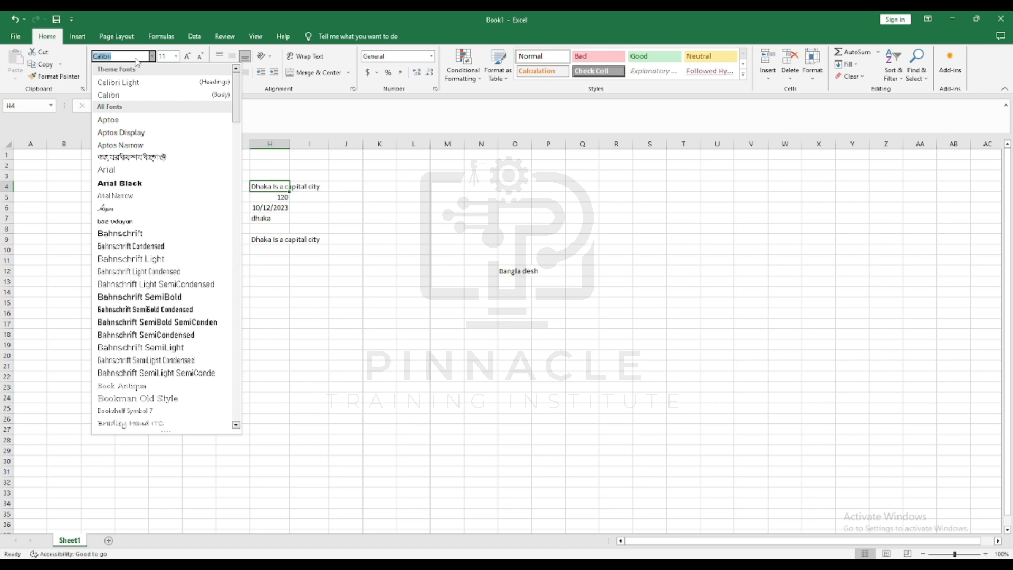
text(tal c)
text(i)
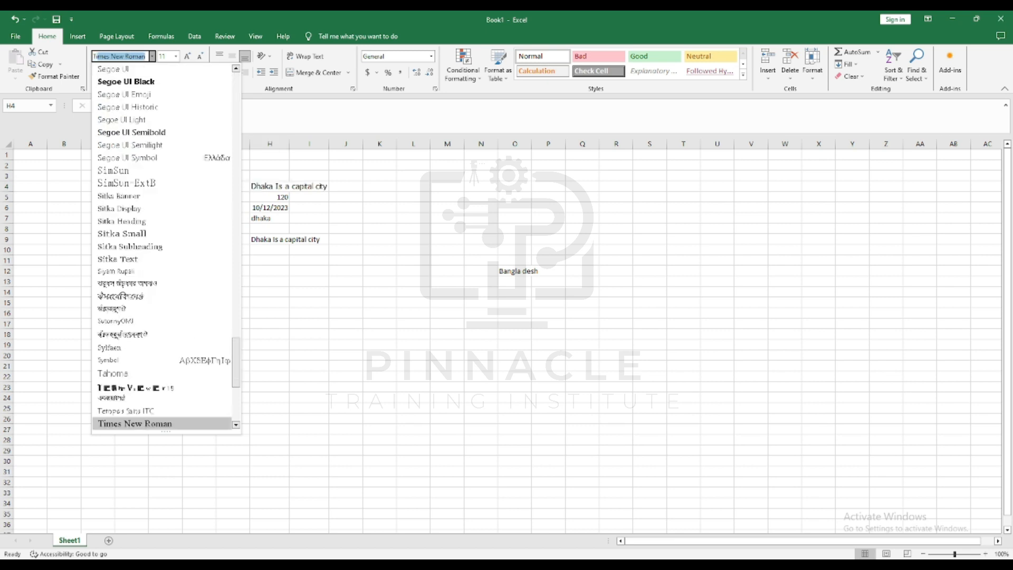
key(Return)
click(336, 209)
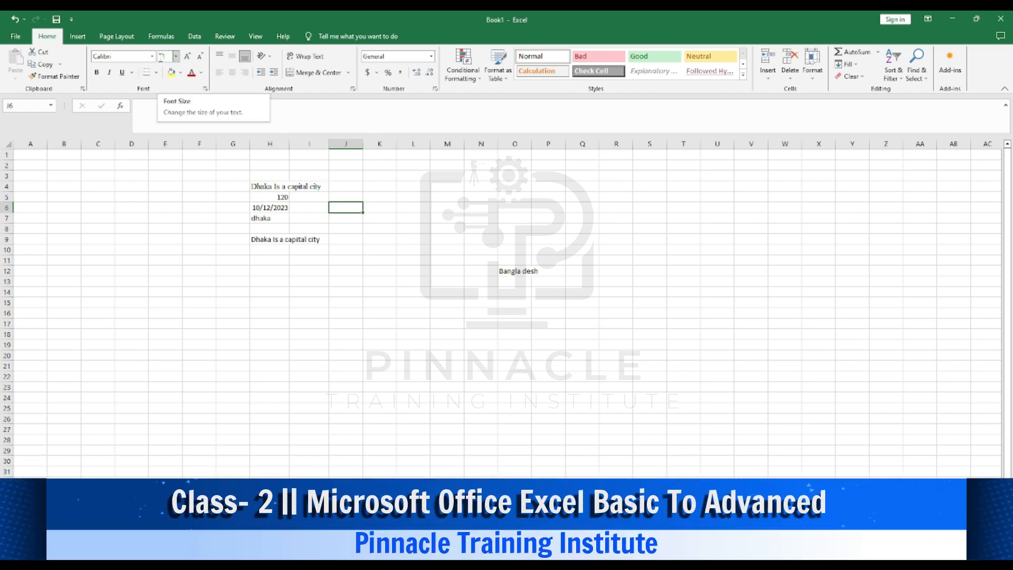
- Set the font size of the text in cell H4 to 12
click(176, 56)
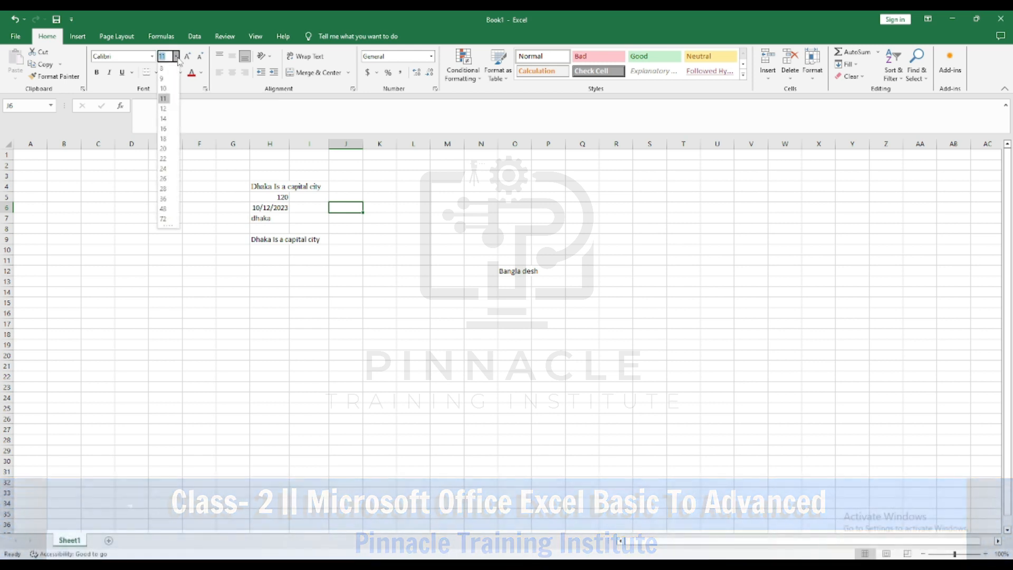
click(321, 227)
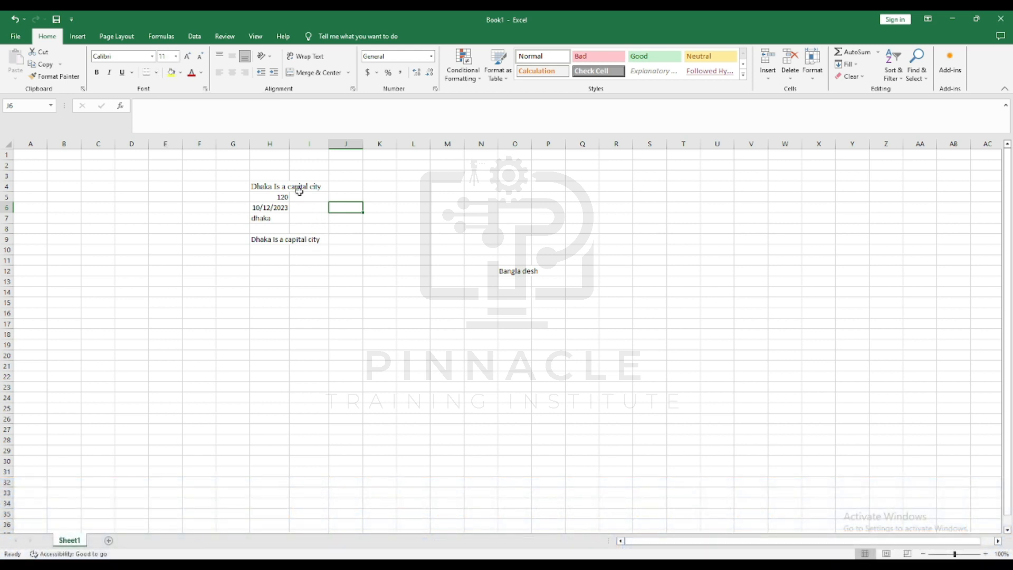
click(280, 185)
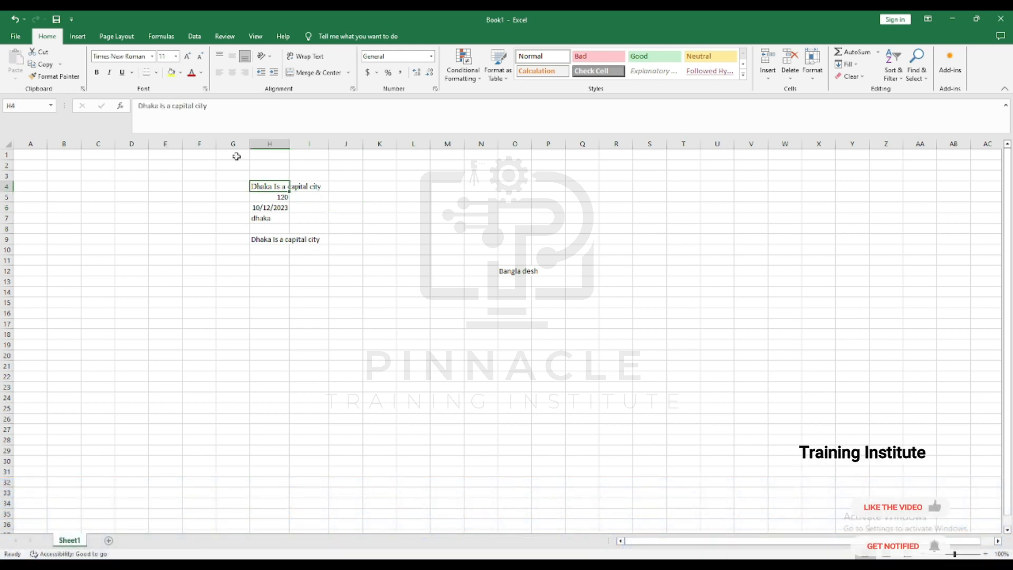
click(176, 56)
click(164, 109)
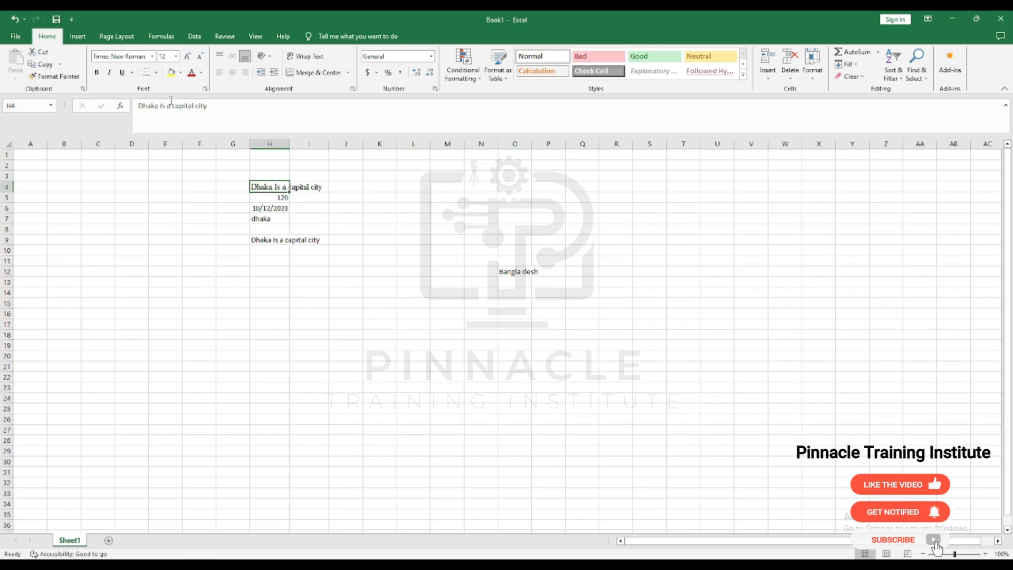
- Preview larger font sizes on the text in cell H4 without applying one
click(176, 57)
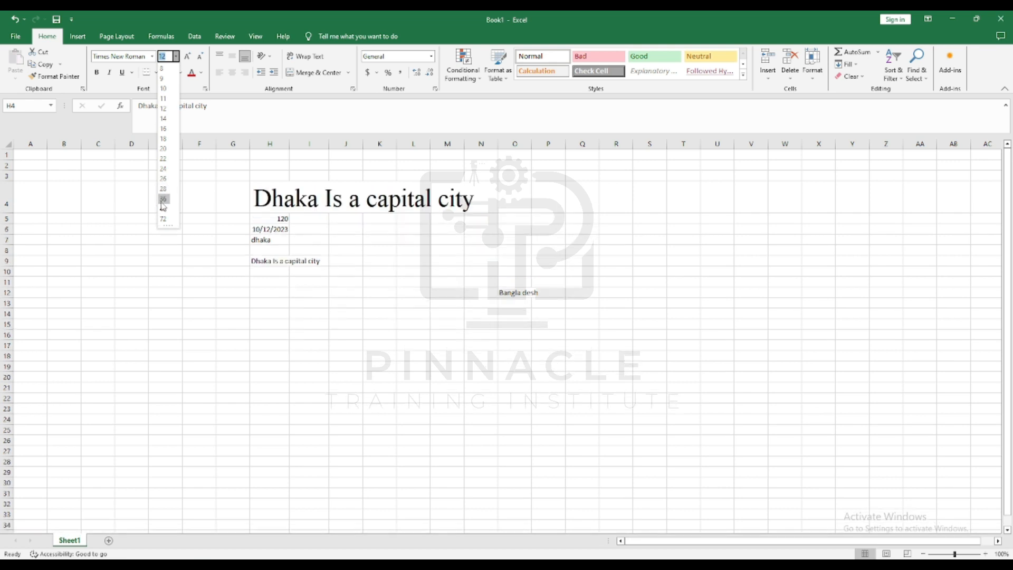
key(Escape)
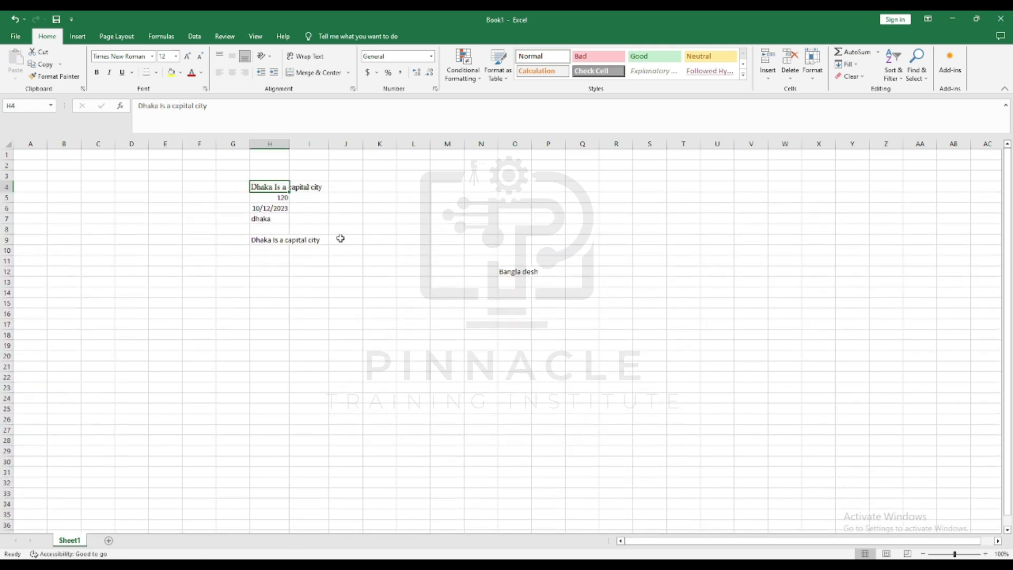
click(264, 196)
click(275, 187)
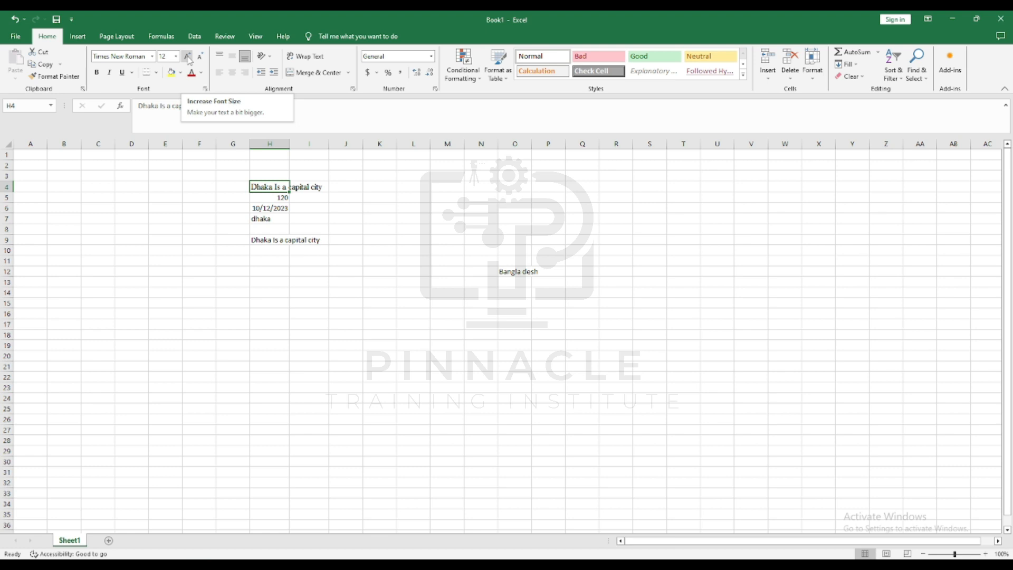
- Enlarge the text in cell H4 with Increase Font Size up to size 20 and check the size against the available font sizes
click(176, 56)
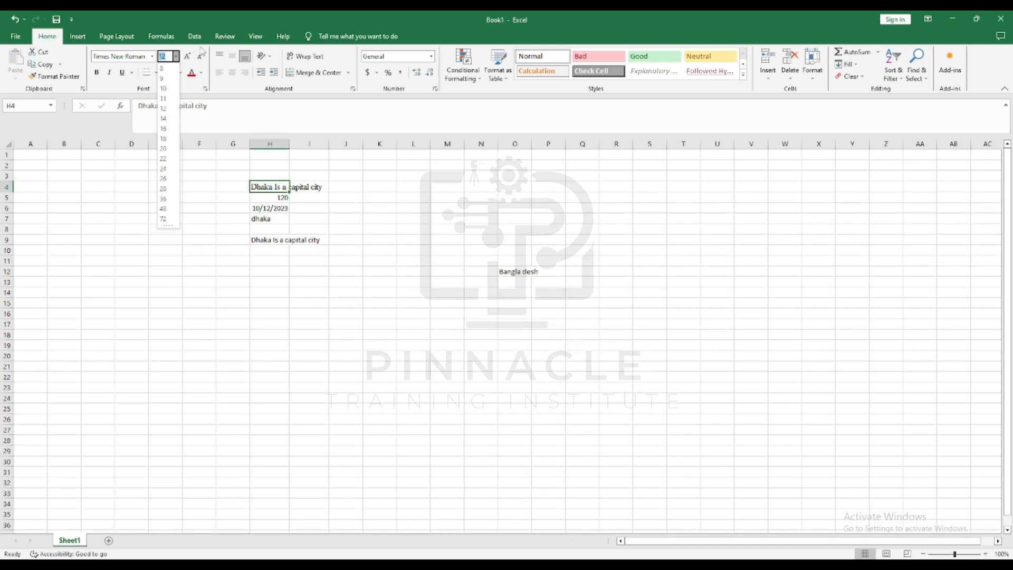
click(187, 59)
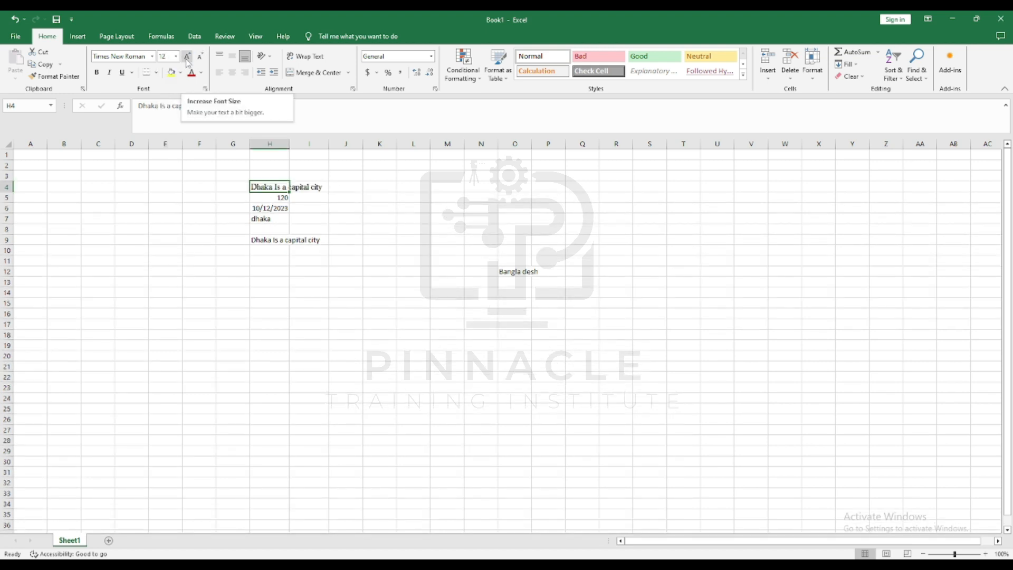
click(188, 59)
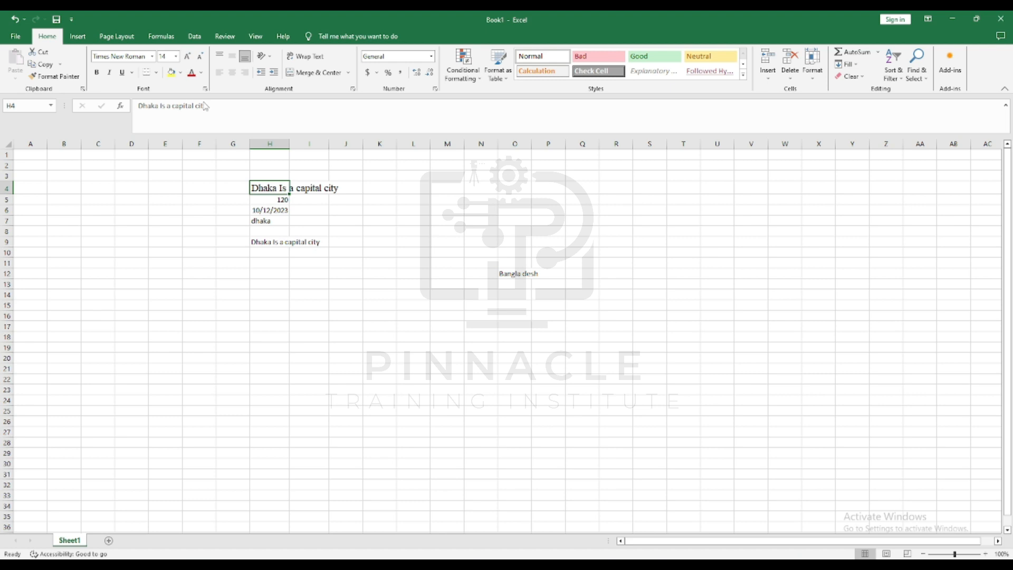
click(187, 60)
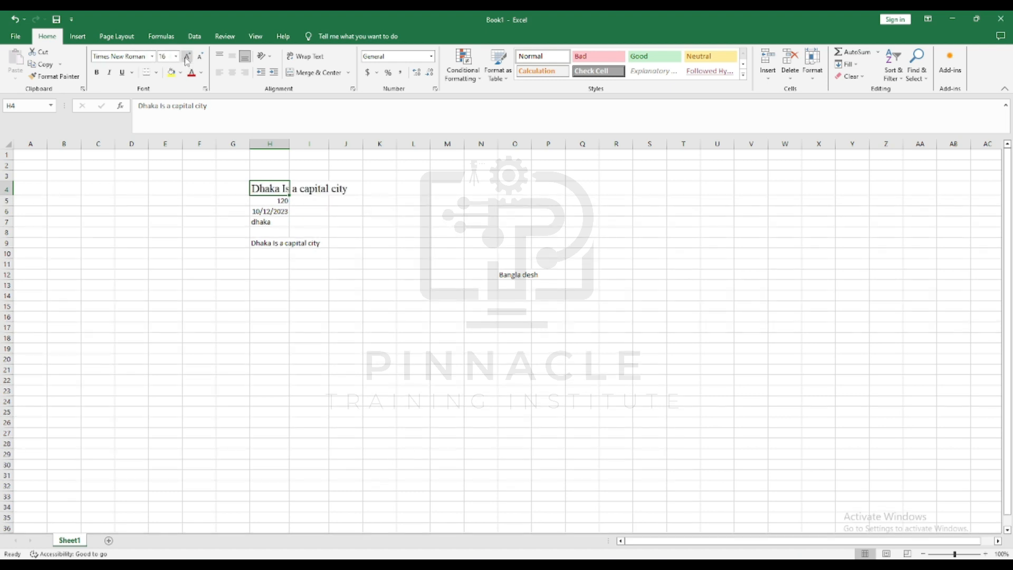
click(188, 60)
click(188, 59)
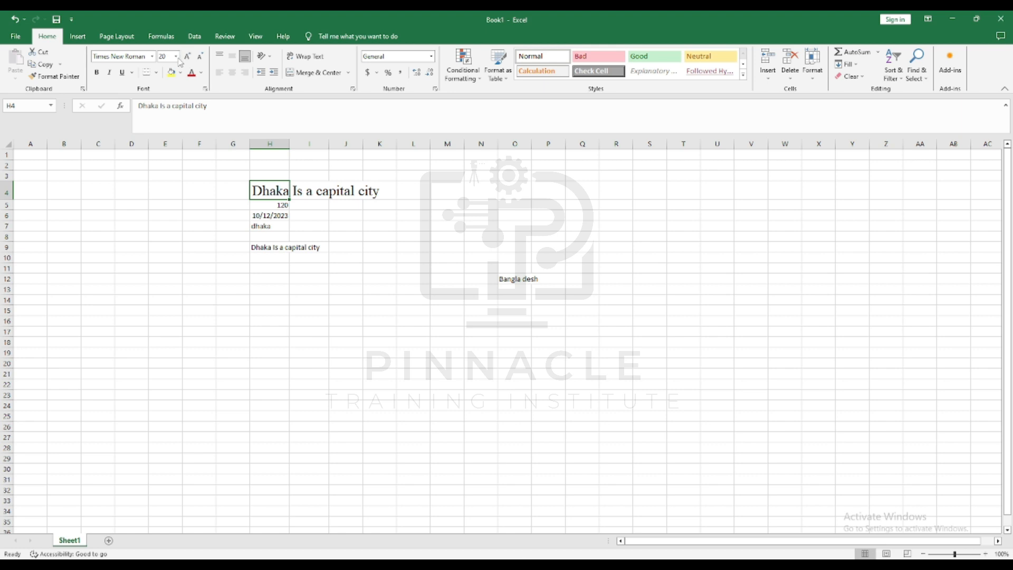
click(176, 56)
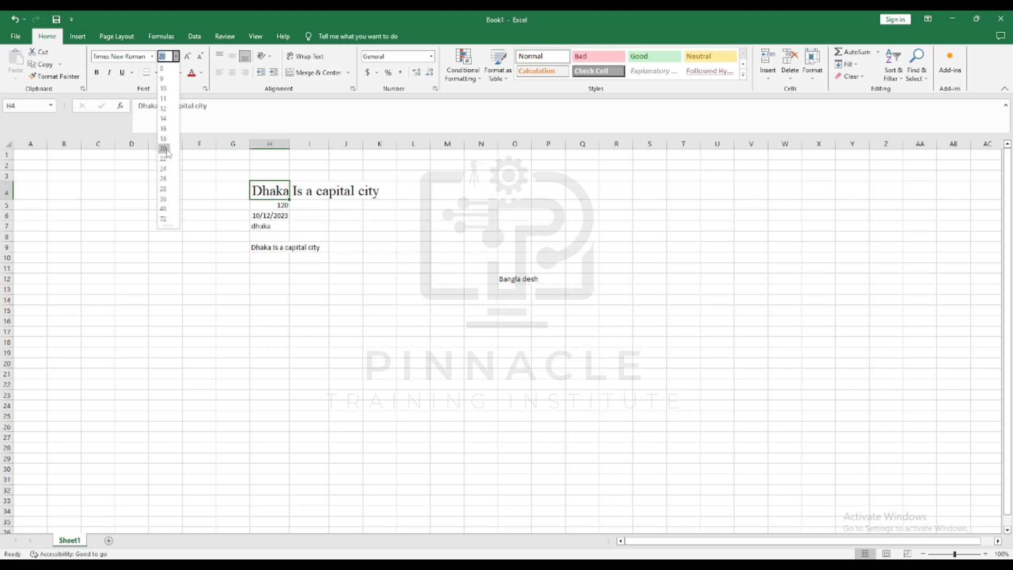
click(241, 112)
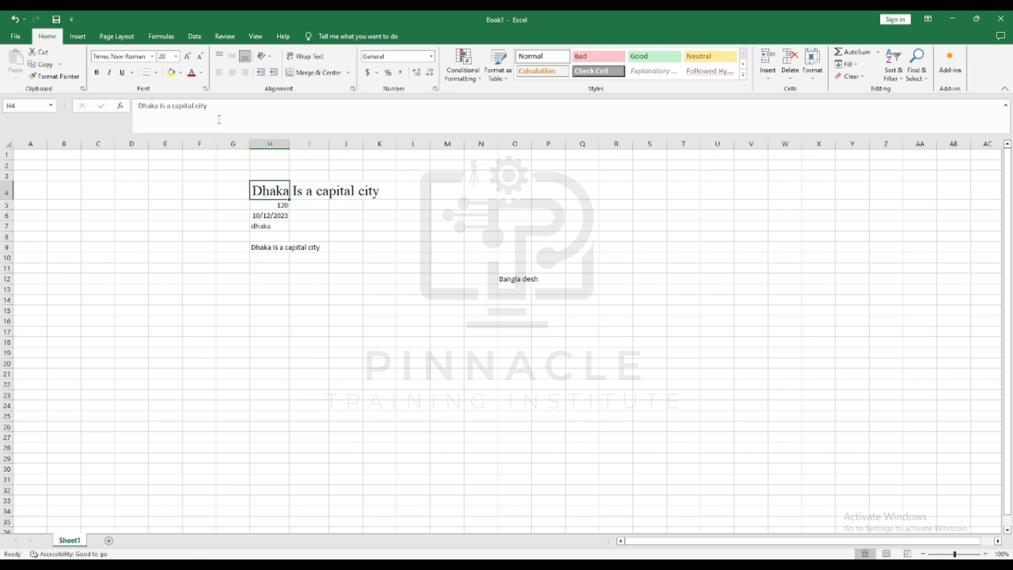
- Reduce the text in cell H4 with Decrease Font Size down to size 14
click(200, 57)
click(201, 57)
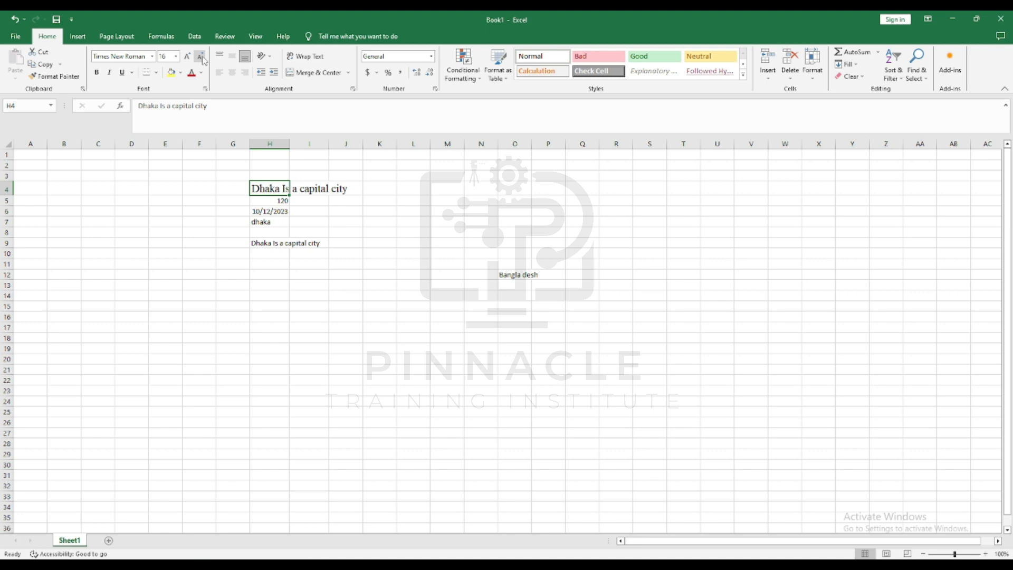
click(203, 58)
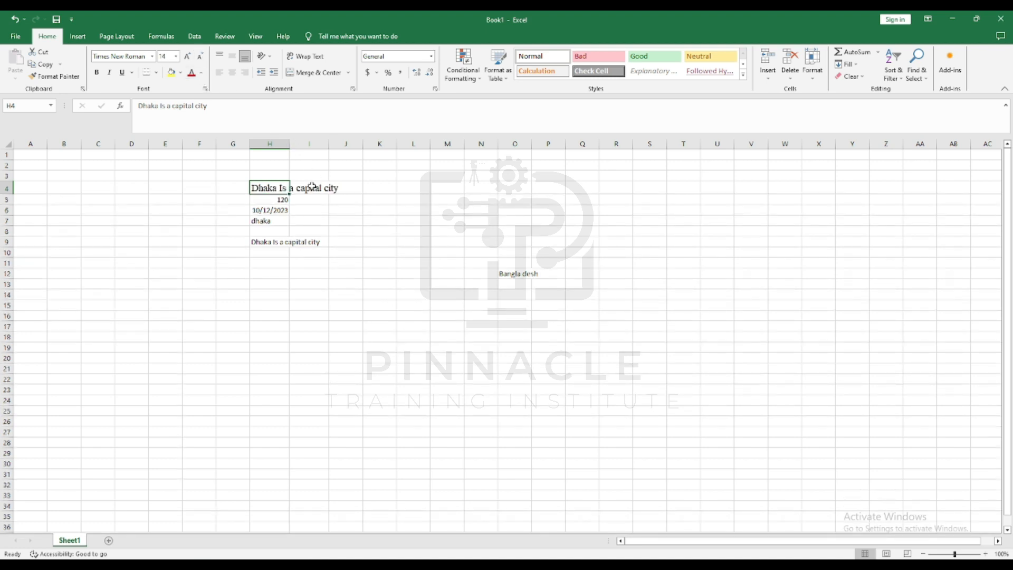
- Make the text in cell H4 bold, leaving the cell selected
click(308, 214)
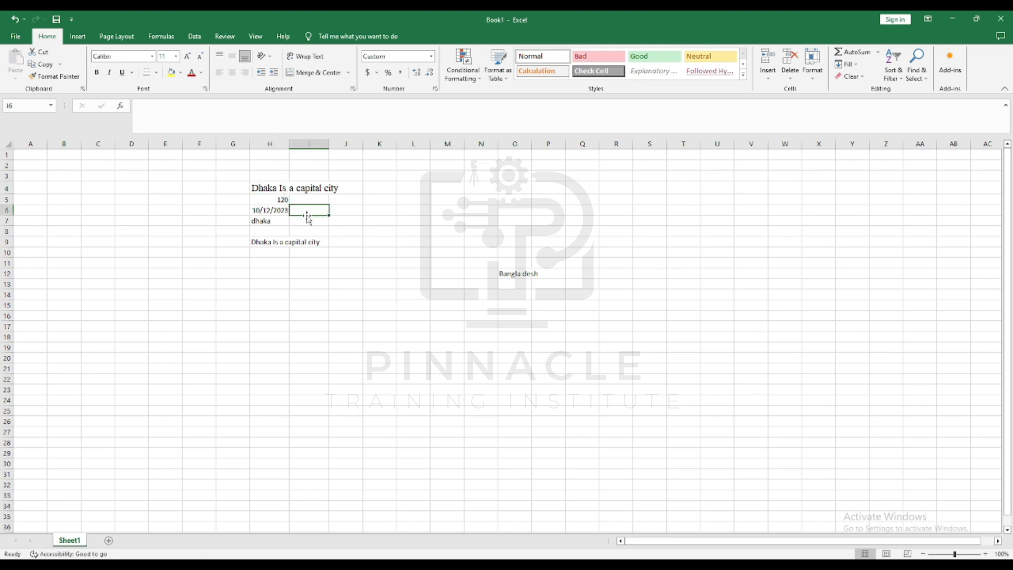
click(259, 188)
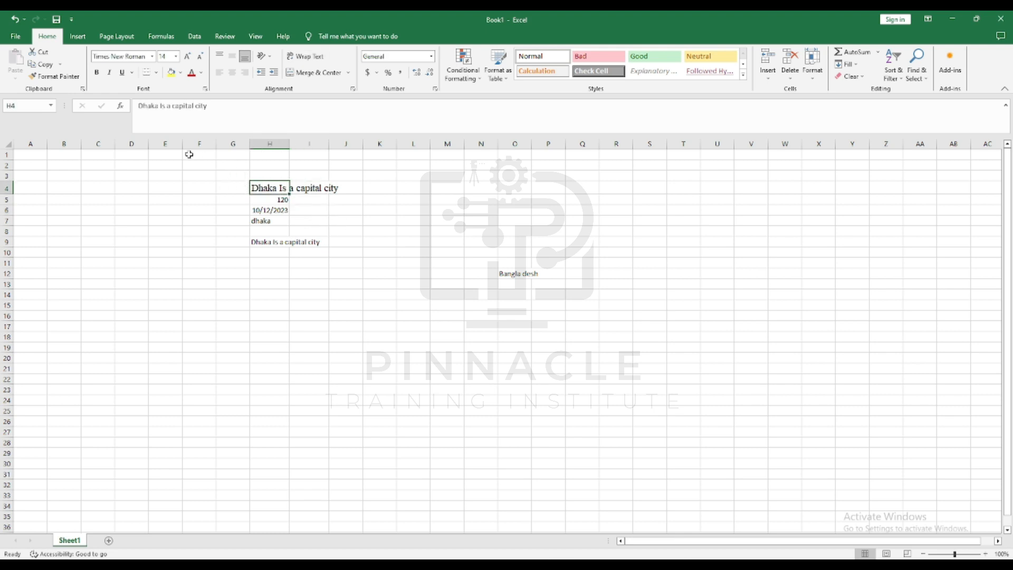
click(97, 79)
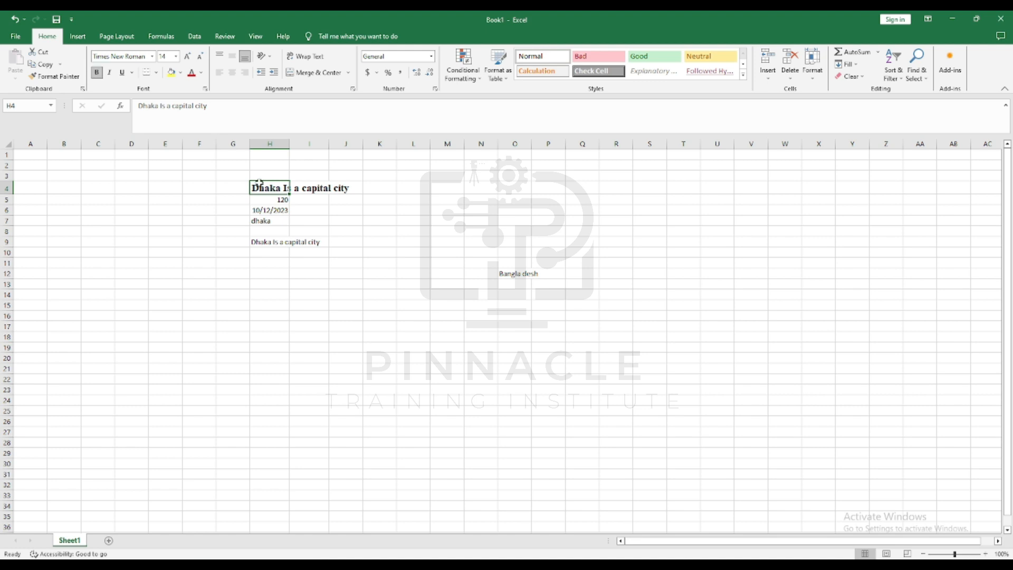
click(343, 231)
click(283, 190)
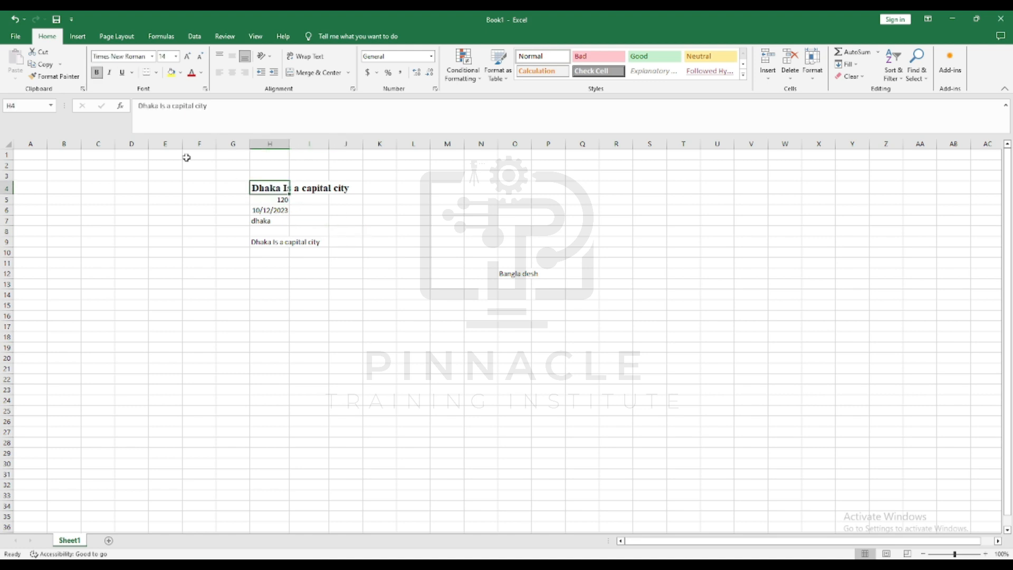
- Make the text in cell H4 italic and underlined, ending with the Double Underline style
click(109, 74)
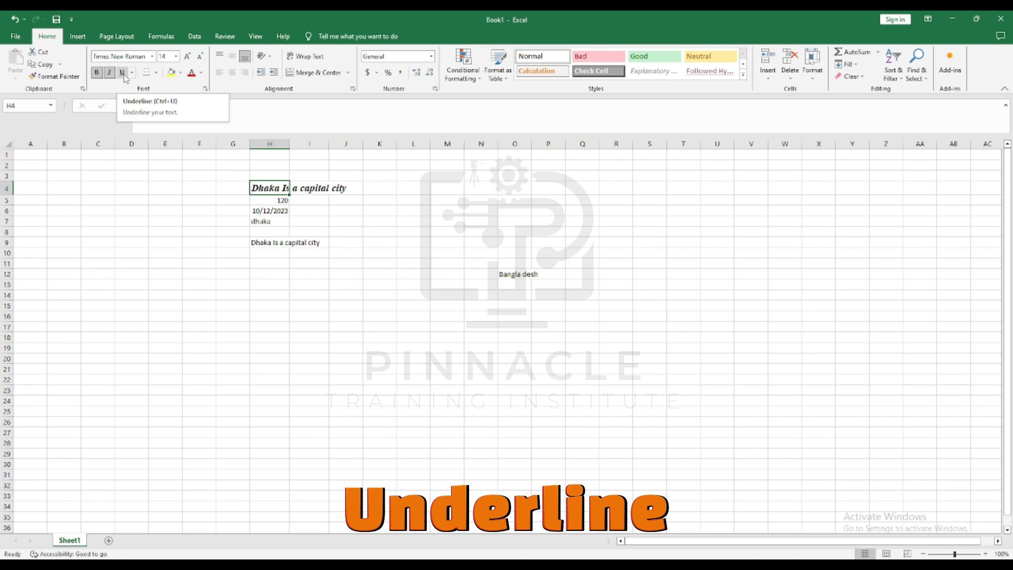
click(123, 73)
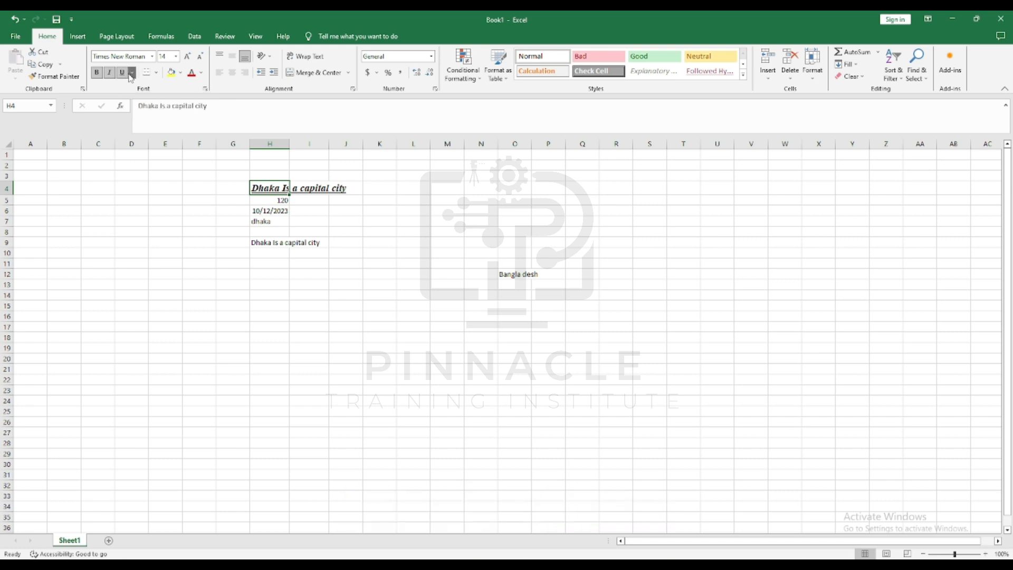
click(133, 73)
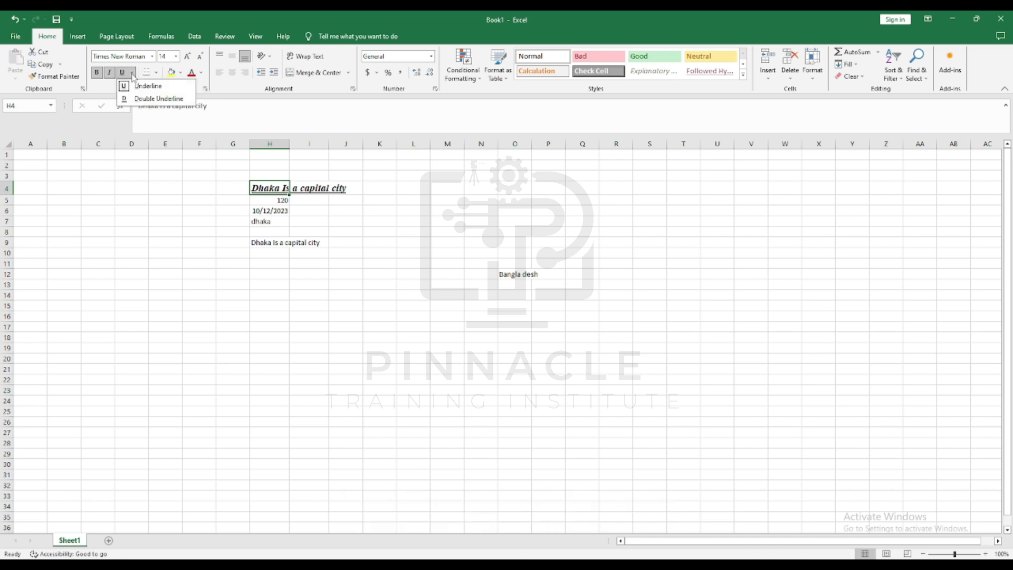
click(158, 98)
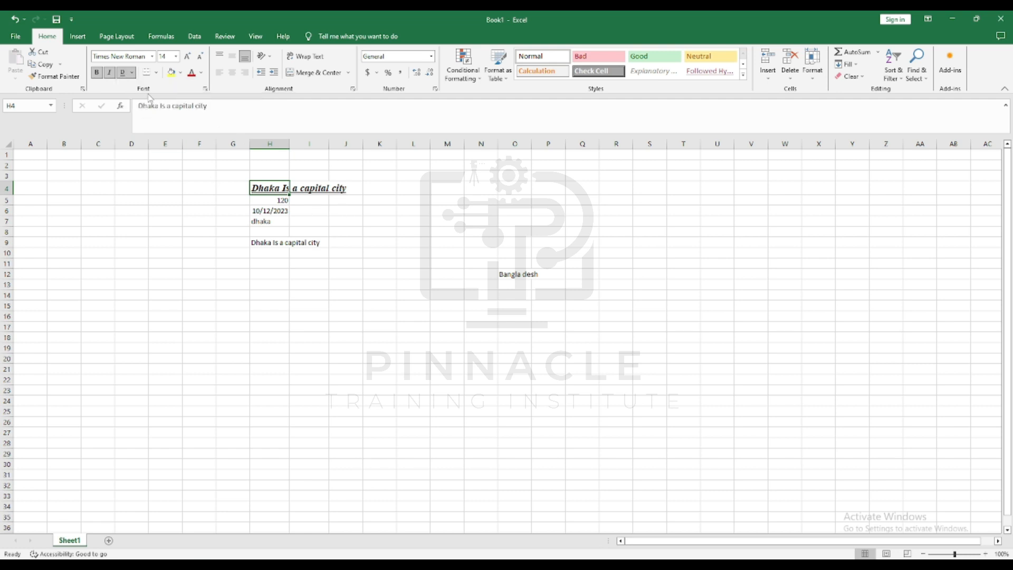
click(132, 72)
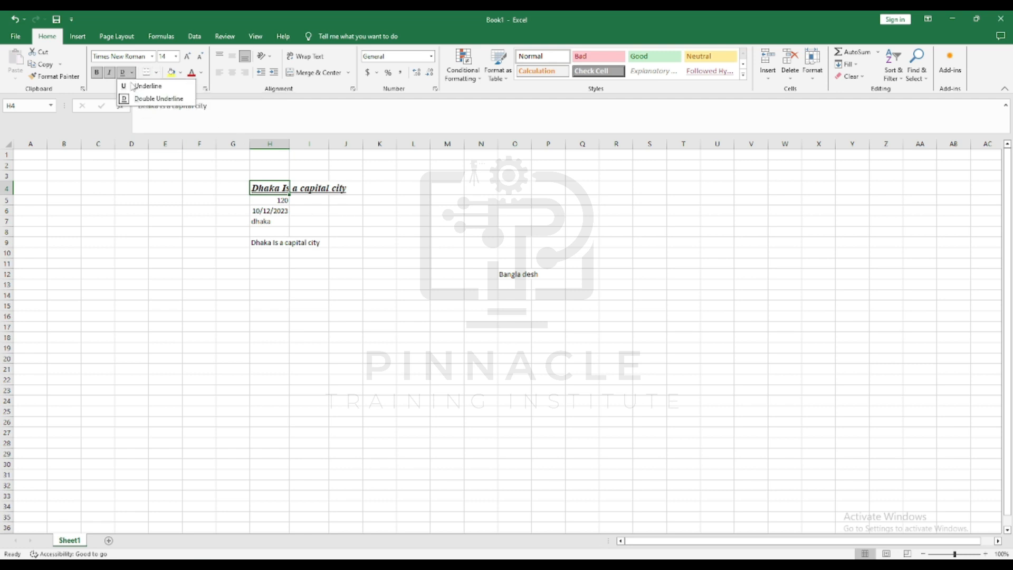
click(378, 261)
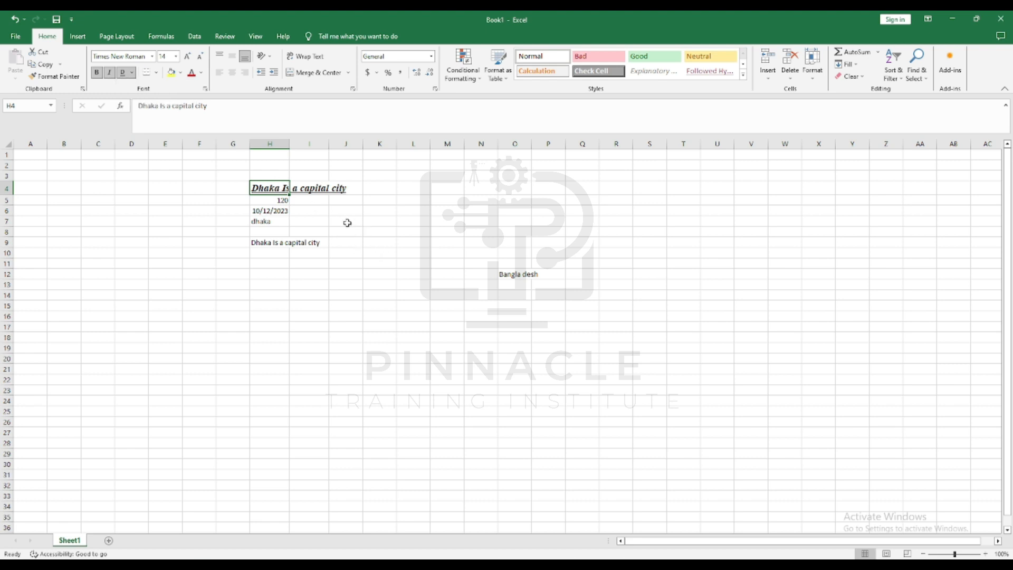
click(347, 223)
click(279, 190)
click(301, 223)
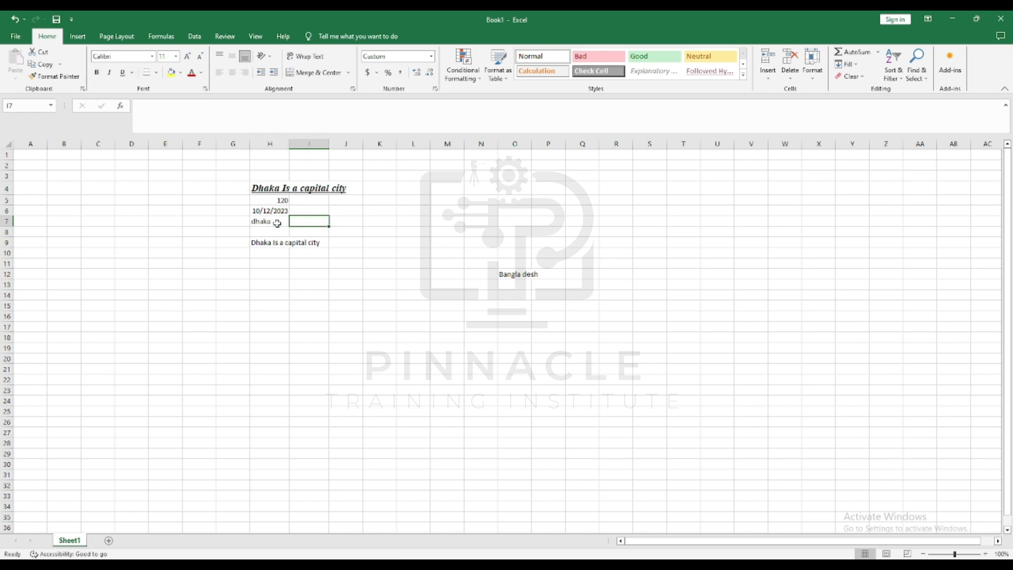
drag(258, 211, 270, 234)
click(337, 244)
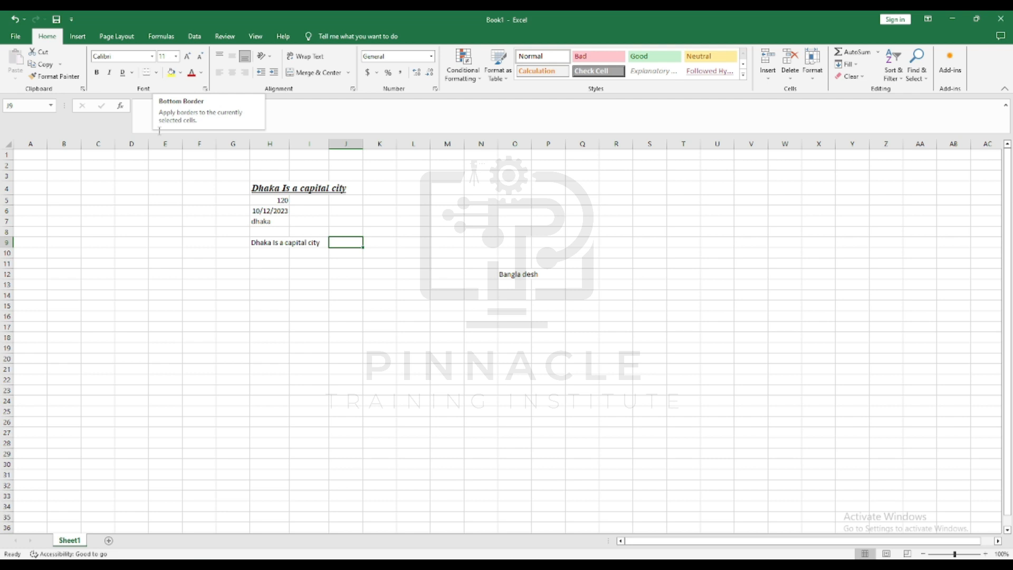
- Apply a bottom border to the range G2:K15, then deselect it to view the line
drag(231, 164, 374, 307)
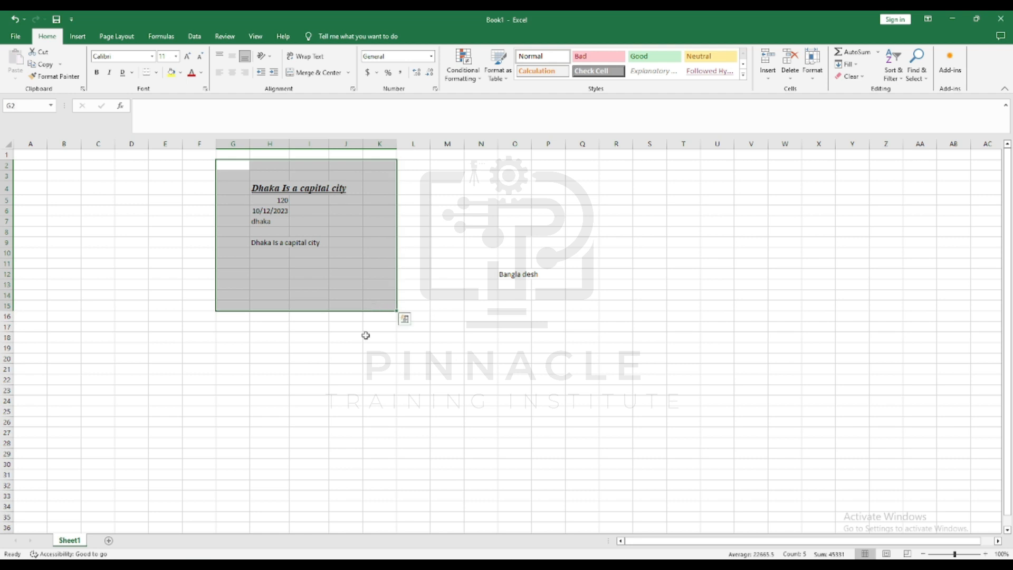
click(156, 74)
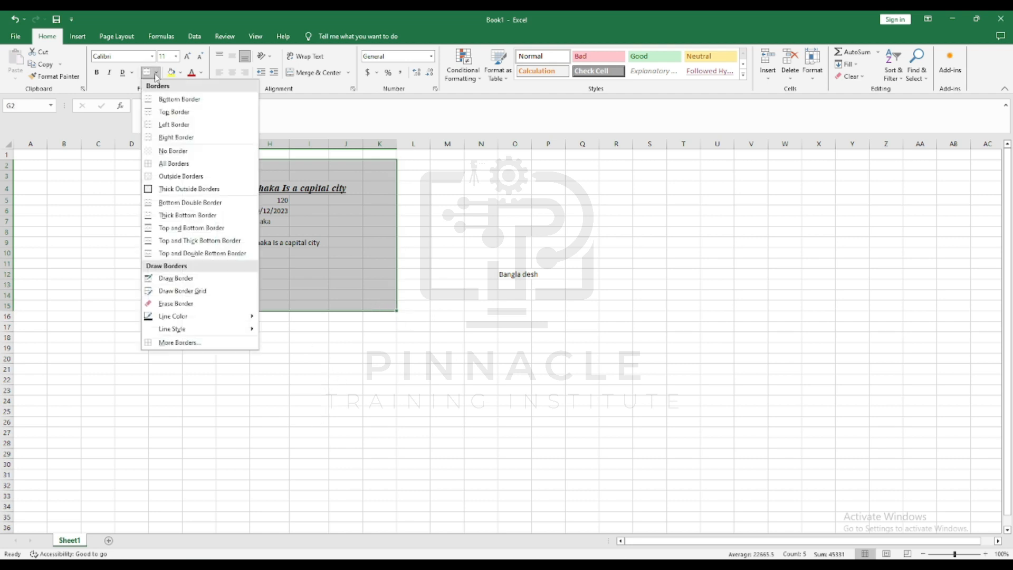
click(177, 100)
click(300, 327)
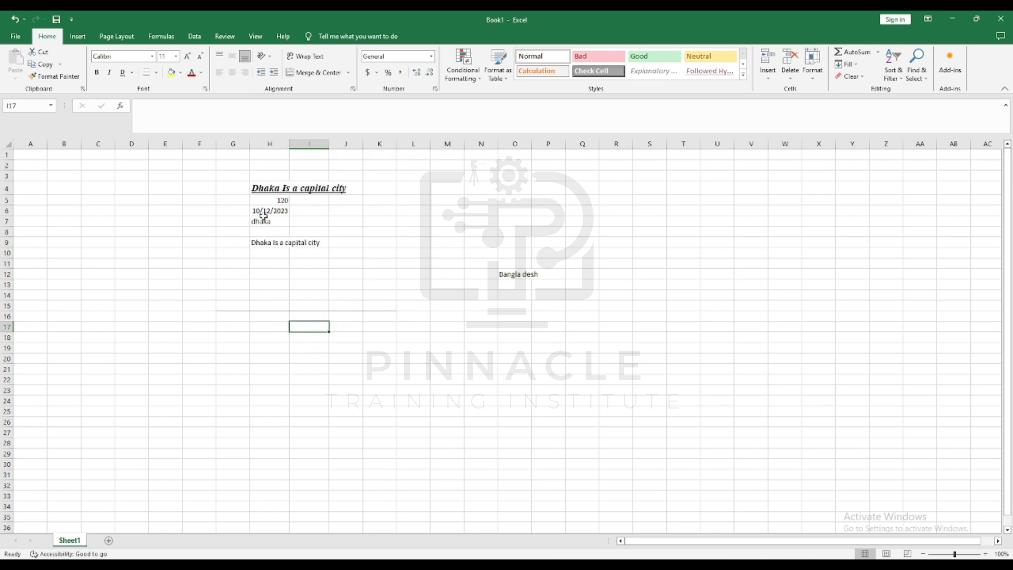
- Add a top border to the range G3:K15 and deselect it to view the line
drag(236, 176, 380, 304)
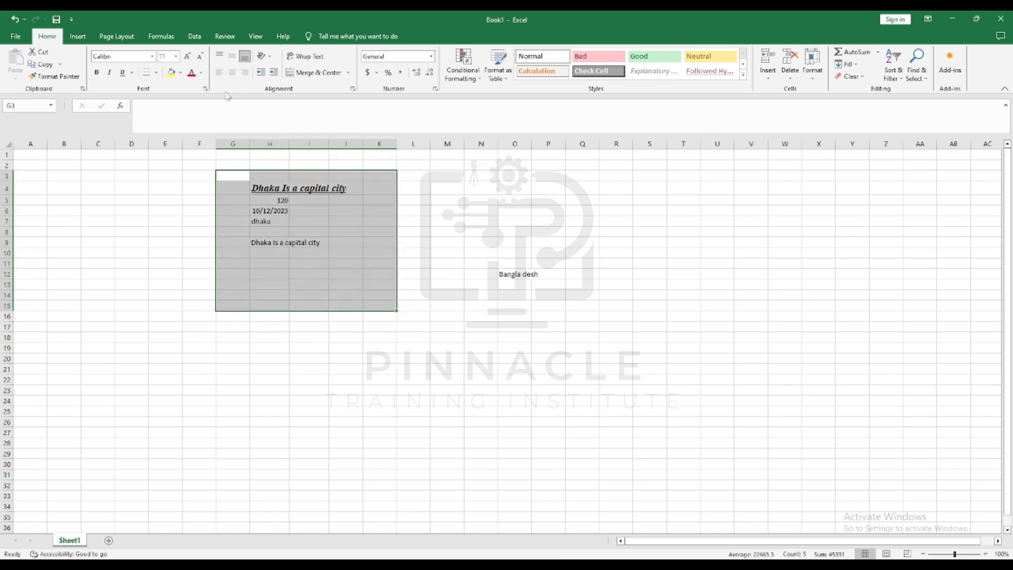
click(157, 73)
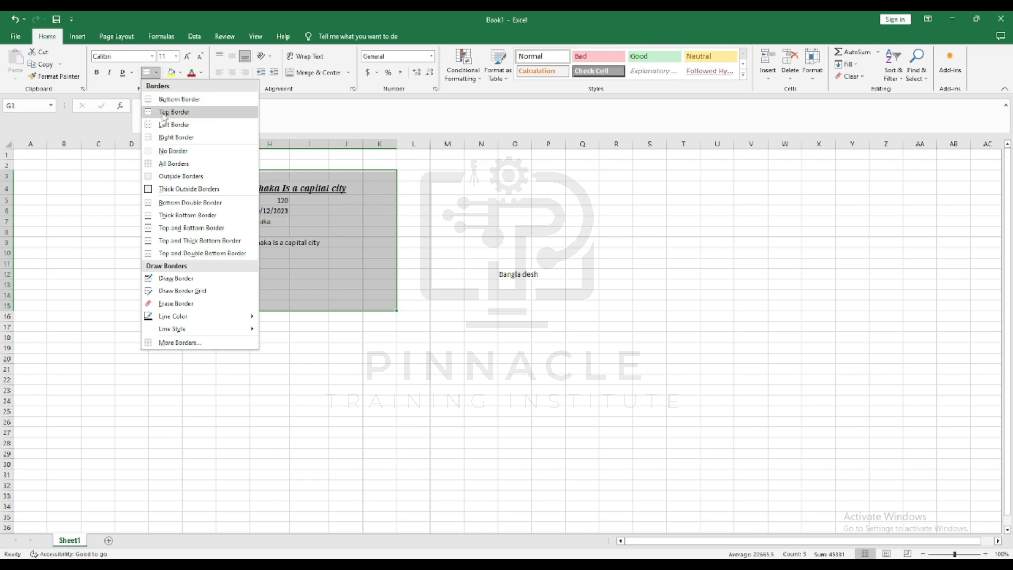
click(164, 113)
click(309, 369)
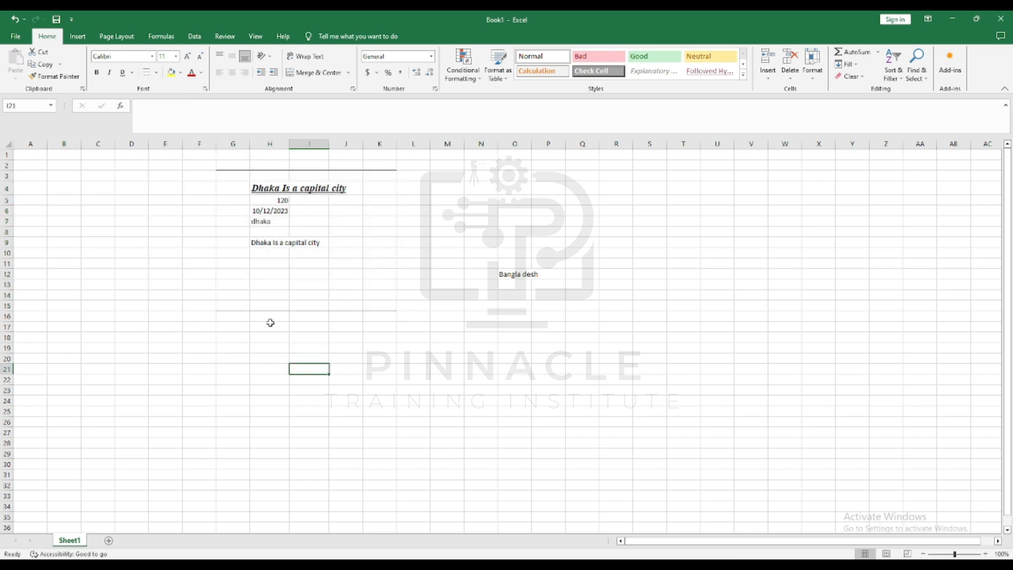
- Remove the borders from the range G3:K15 with No Border
drag(244, 174, 371, 309)
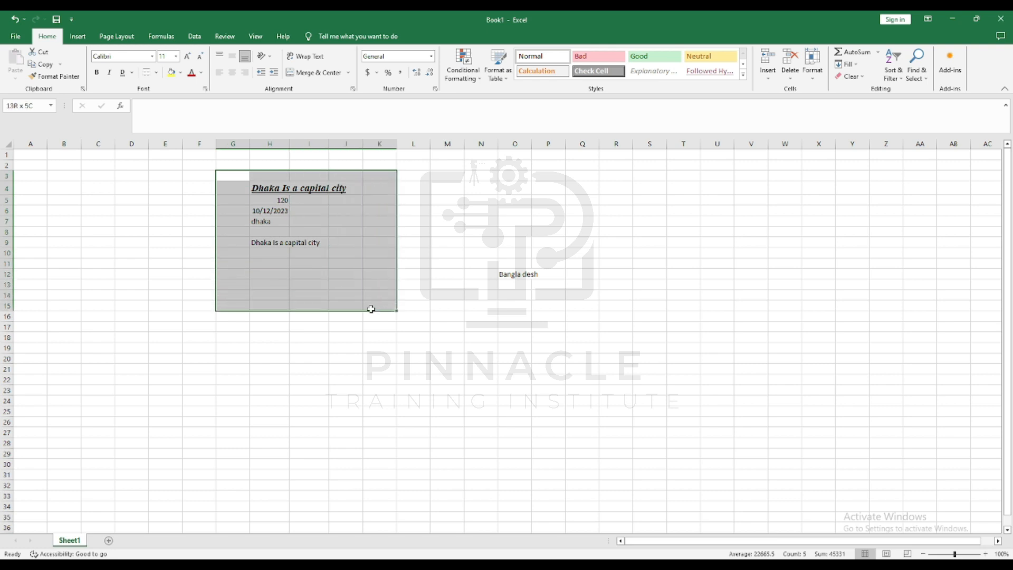
click(156, 72)
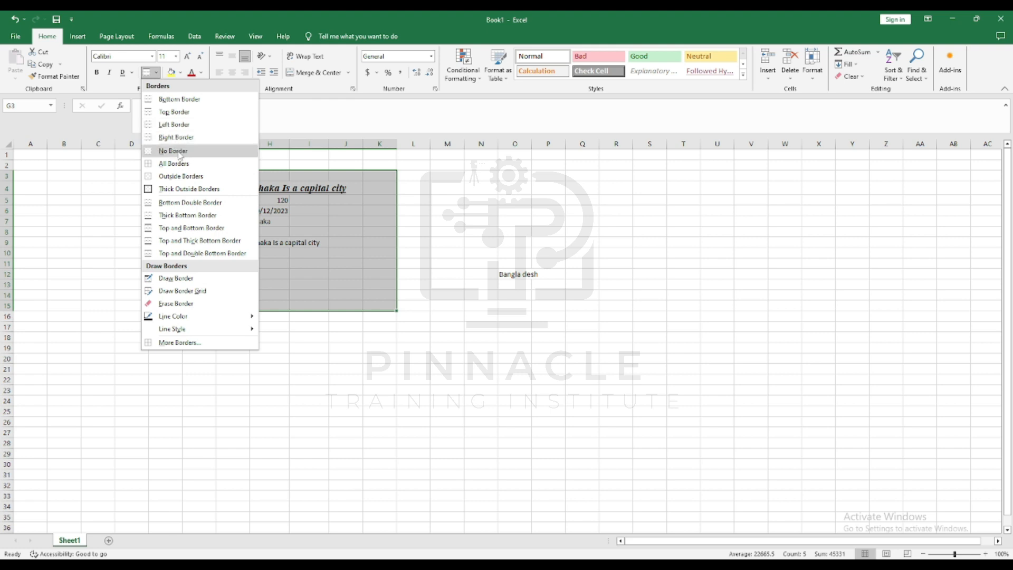
click(180, 151)
click(346, 369)
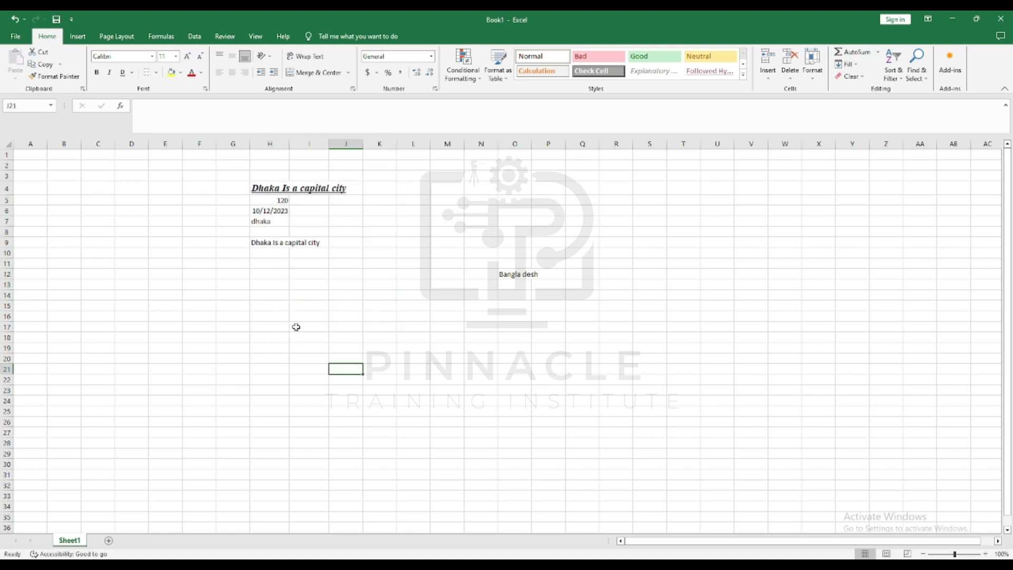
- Apply All Borders to the range G3:K16
drag(233, 174, 381, 315)
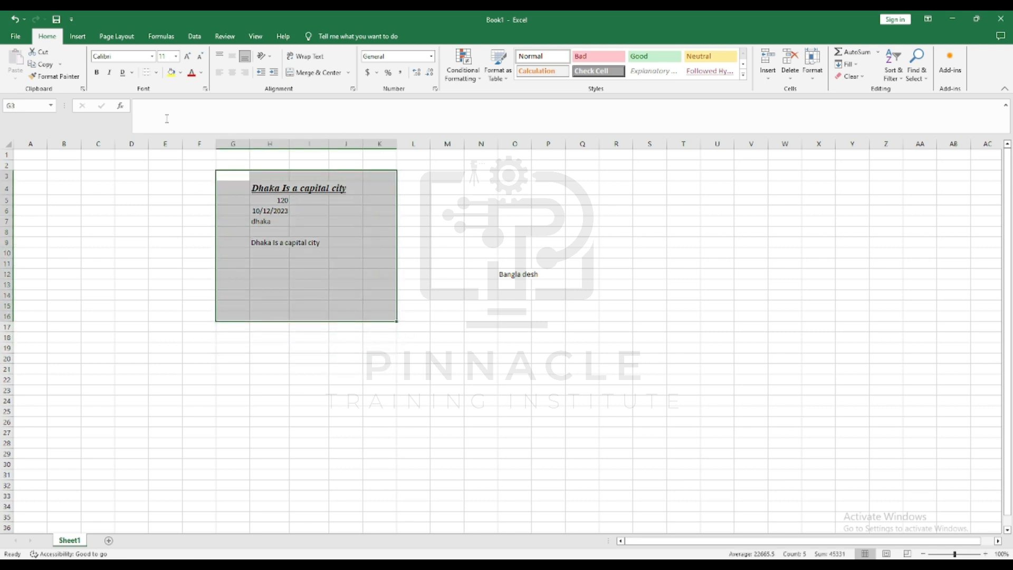
click(156, 73)
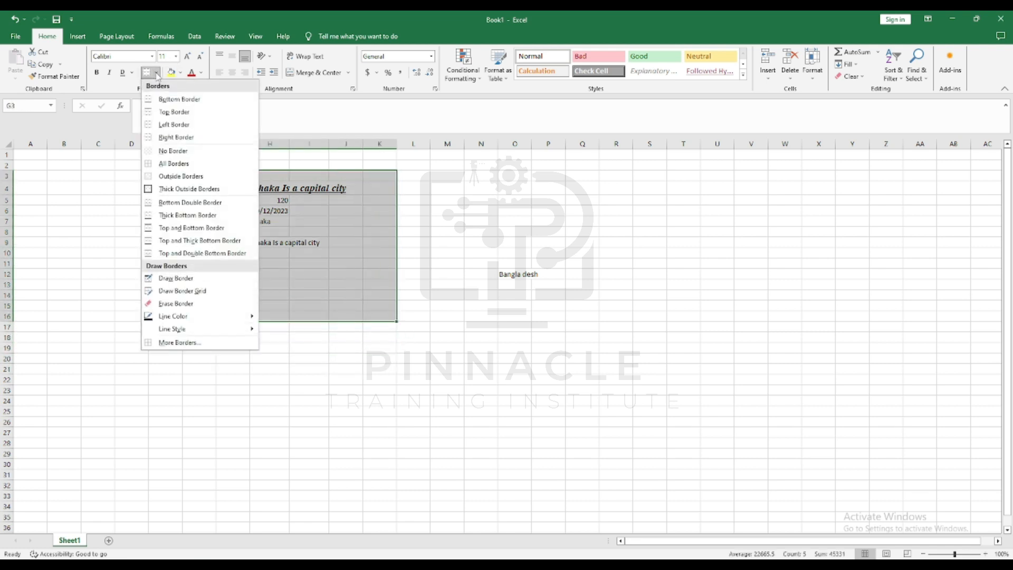
click(165, 164)
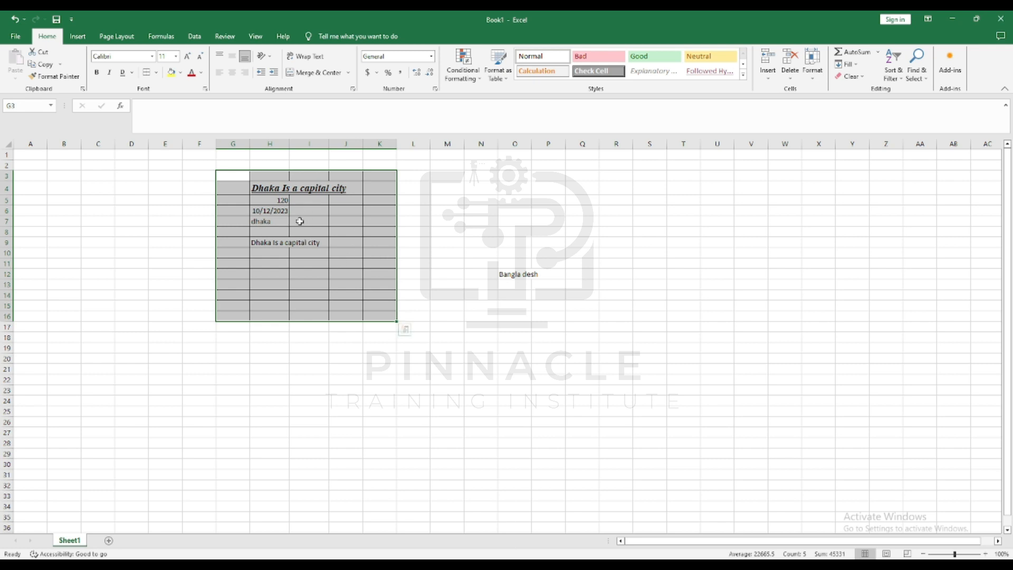
- Use Draw Border to draw a vertical line between columns L and M along rows 3 to 16 and a horizontal line below N5:O5
click(157, 72)
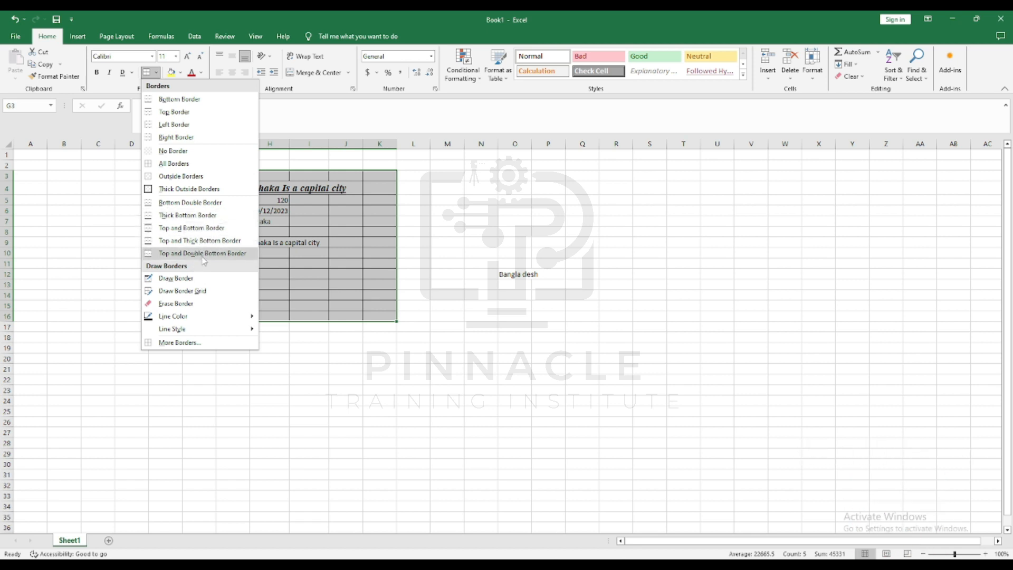
click(181, 281)
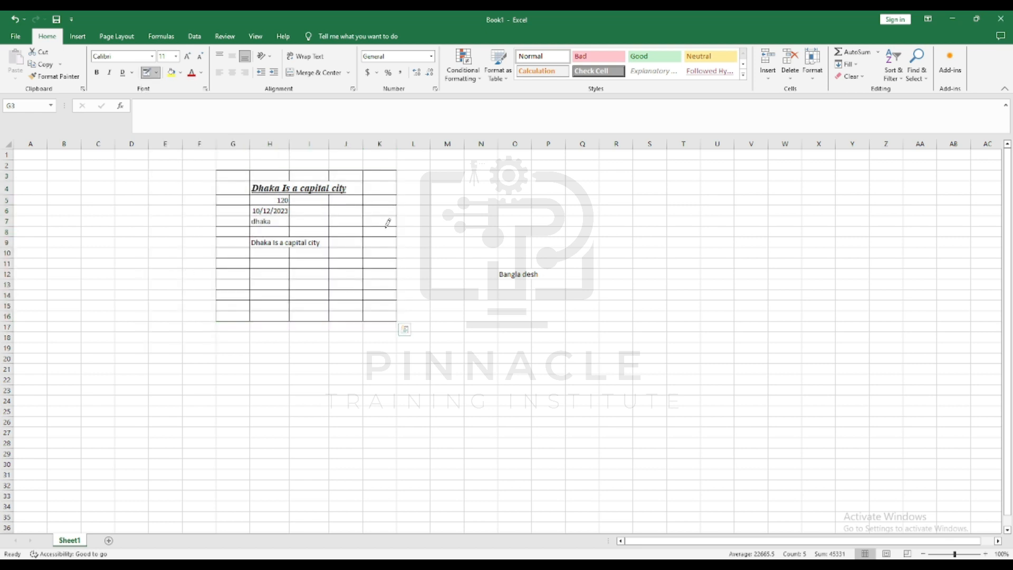
drag(432, 167, 431, 319)
drag(466, 203, 530, 203)
- Remove the horizontal line below N5:O5 with Erase Border, and leave the eraser with cell J6 selected
click(156, 72)
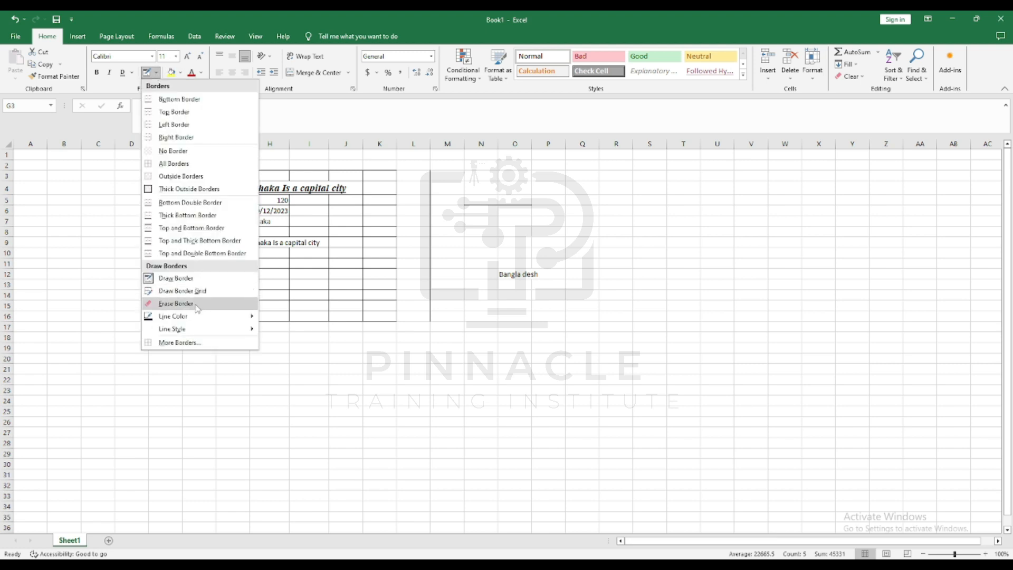
click(196, 305)
click(490, 205)
click(510, 205)
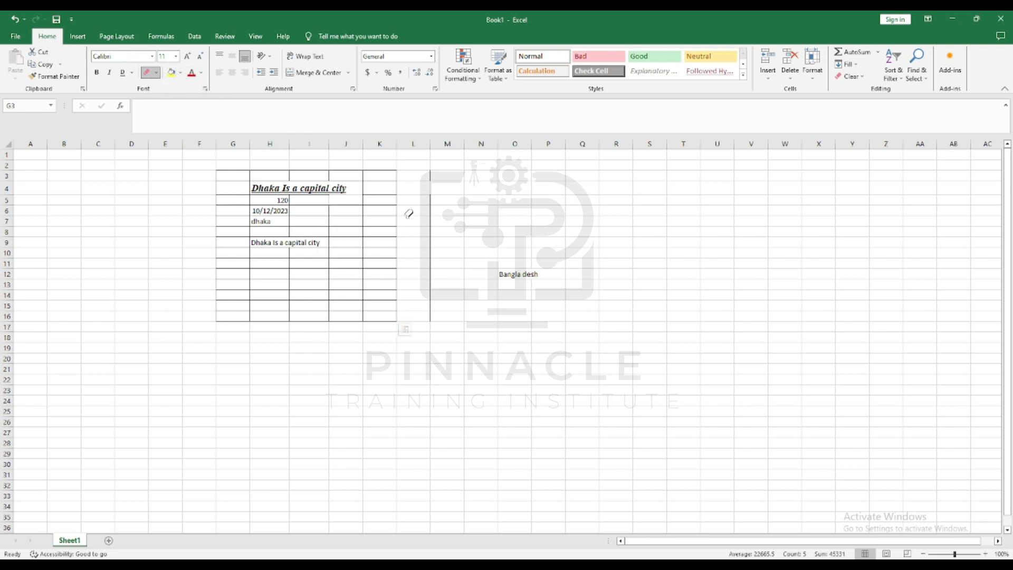
click(351, 206)
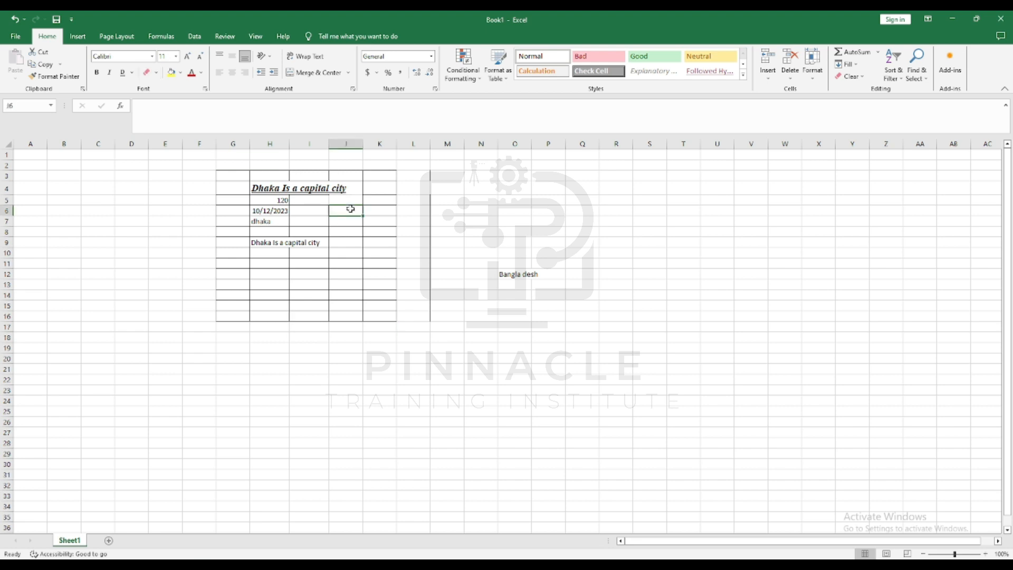
click(351, 231)
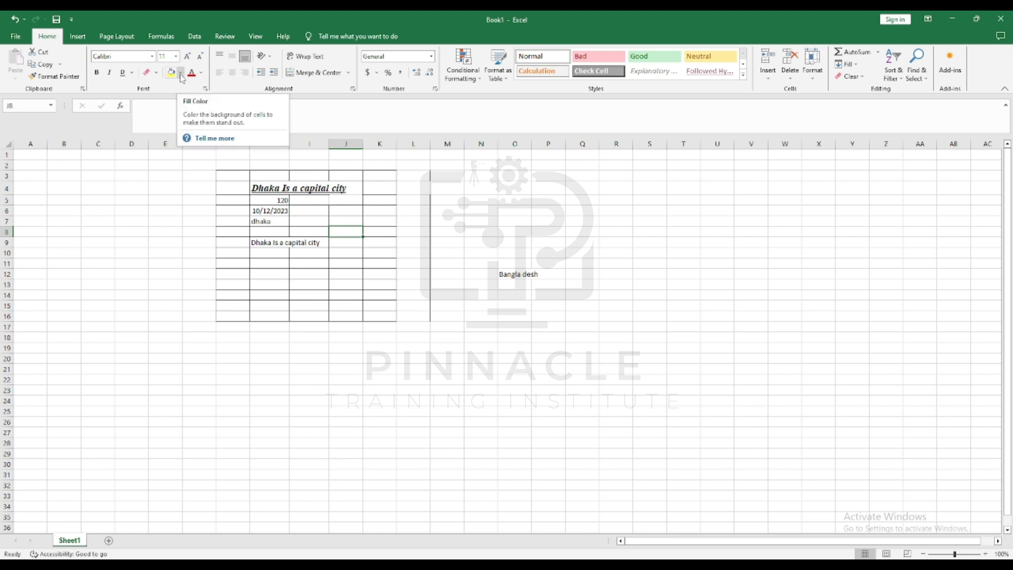
click(348, 241)
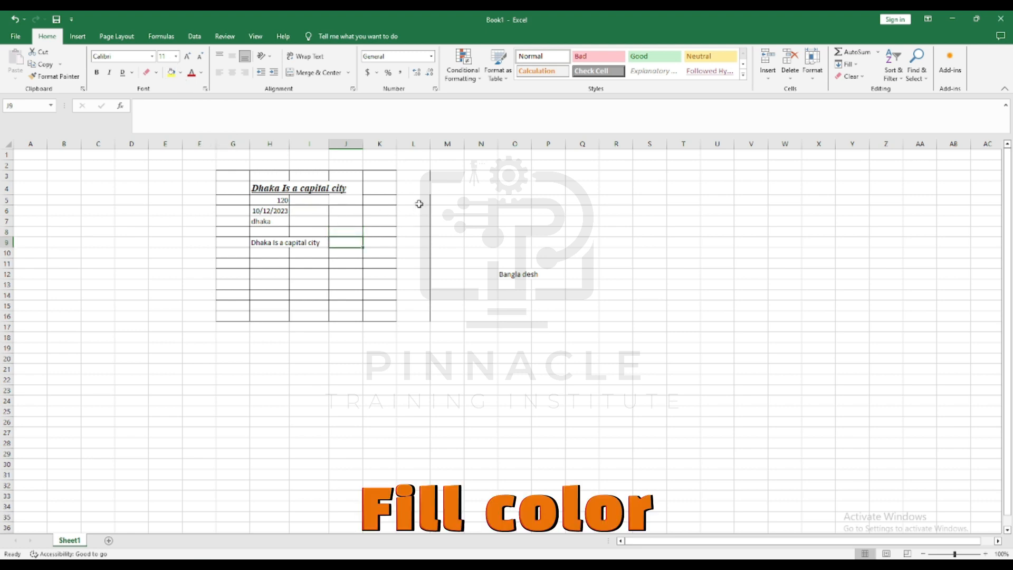
click(417, 202)
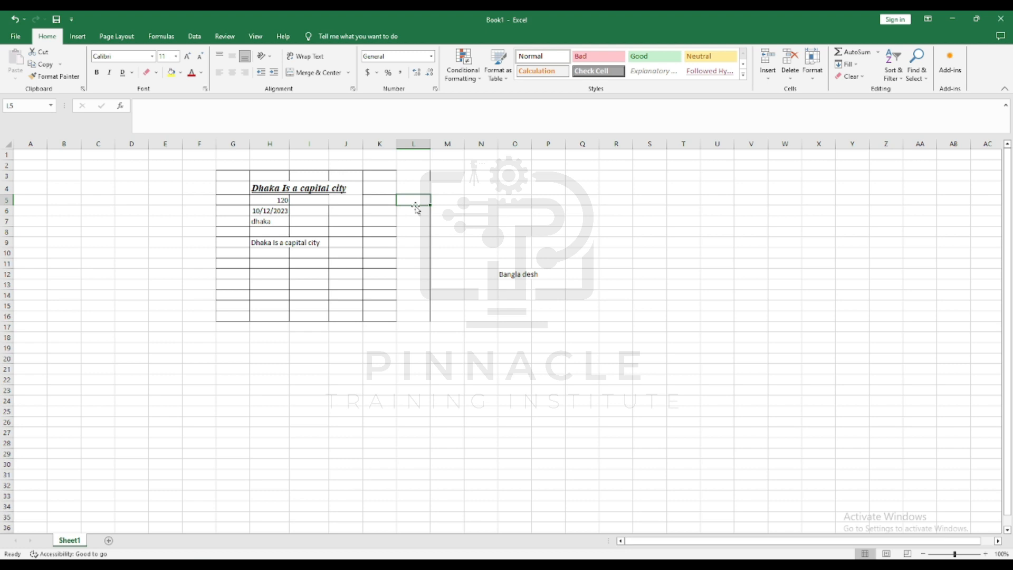
click(420, 220)
click(194, 209)
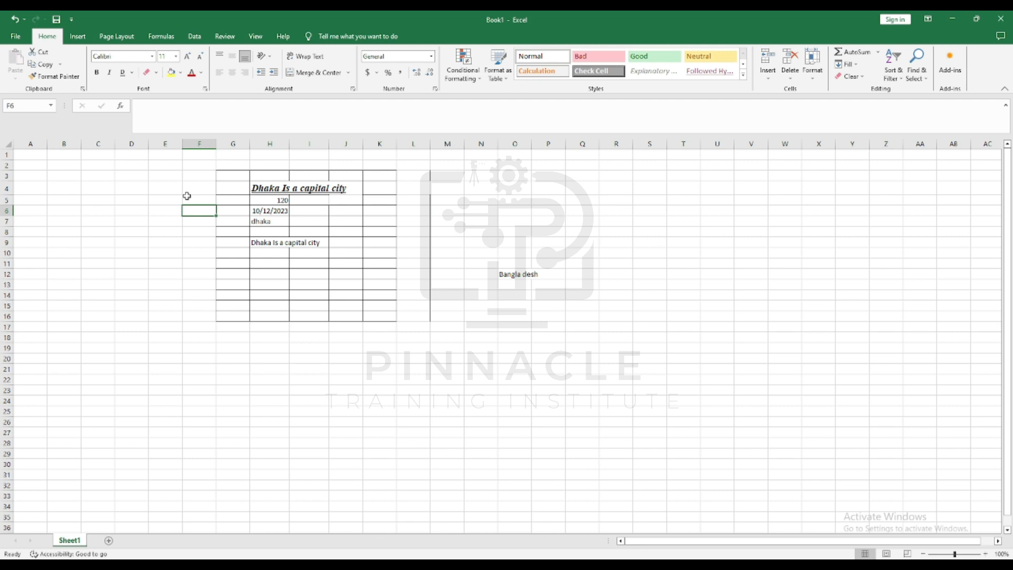
click(205, 200)
- Fill the background of cell H4 with the standard green color
click(271, 189)
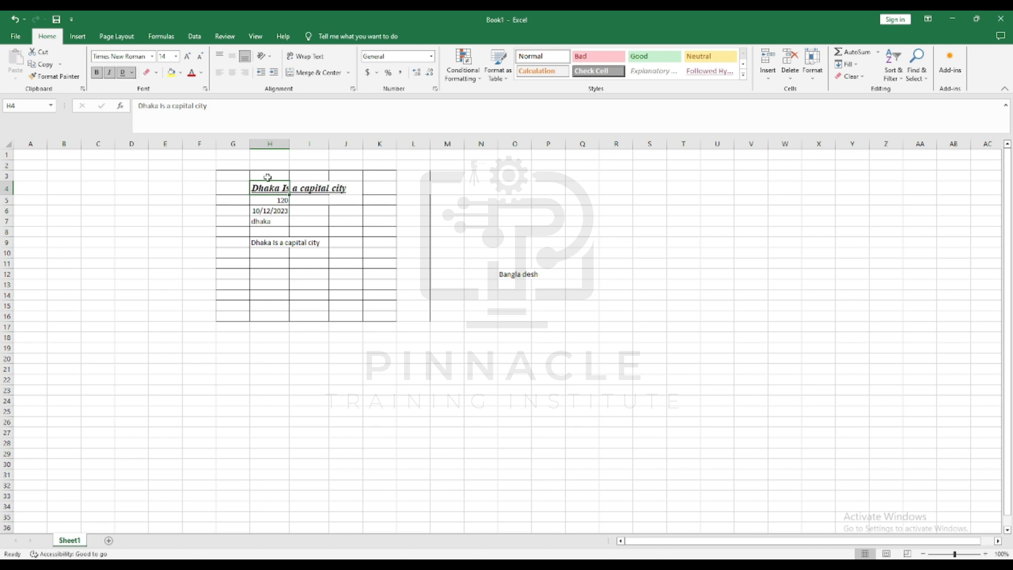
click(180, 73)
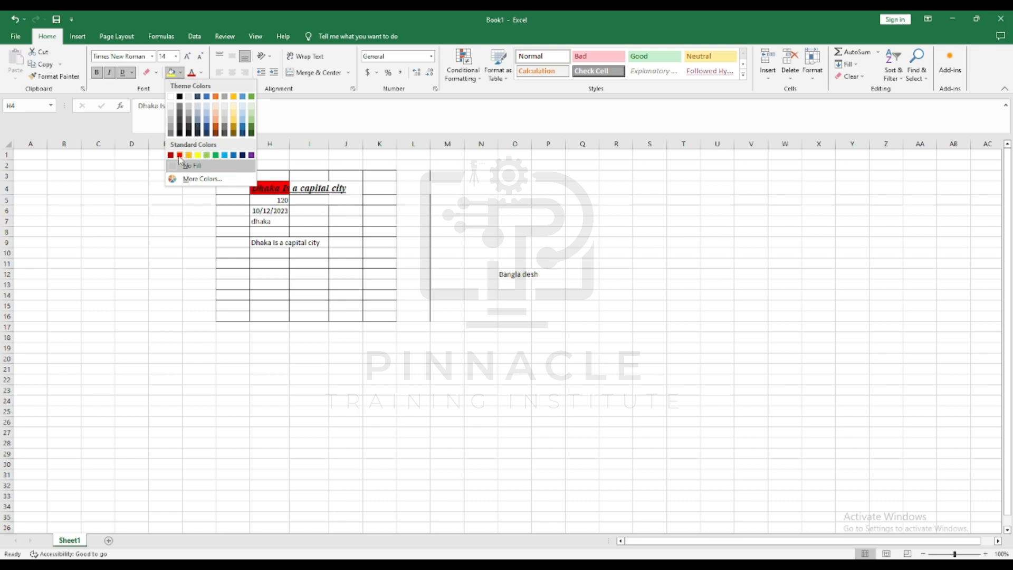
click(214, 155)
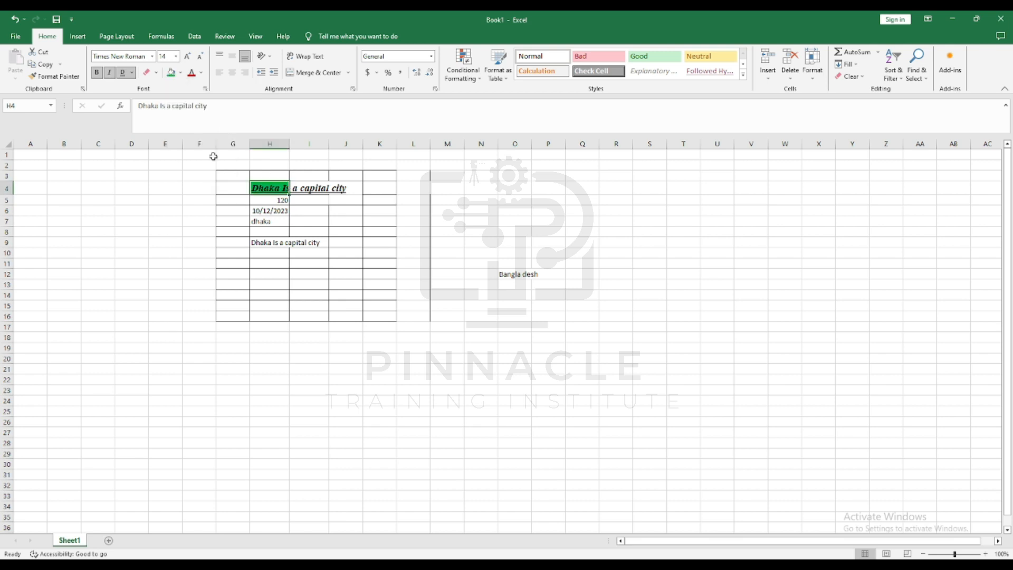
- Set the font color of cell H4 to a near-white theme color and check it with the cell reselected
click(202, 75)
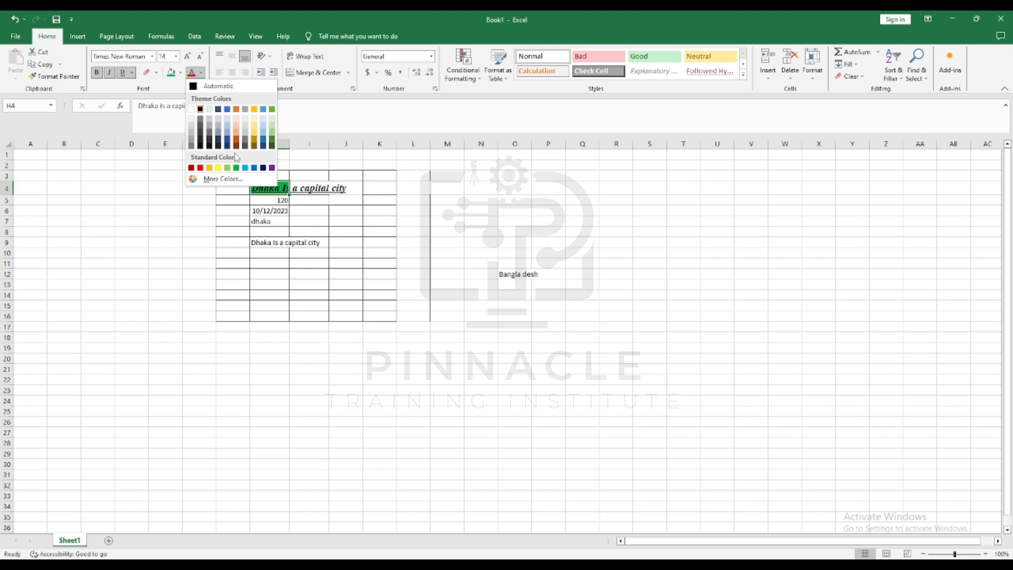
click(192, 118)
click(354, 281)
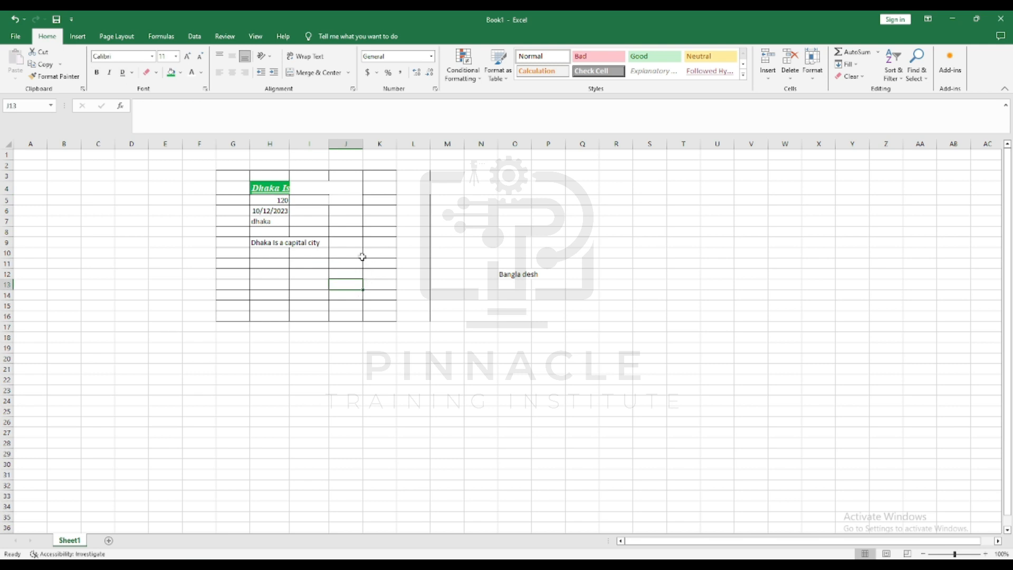
click(279, 187)
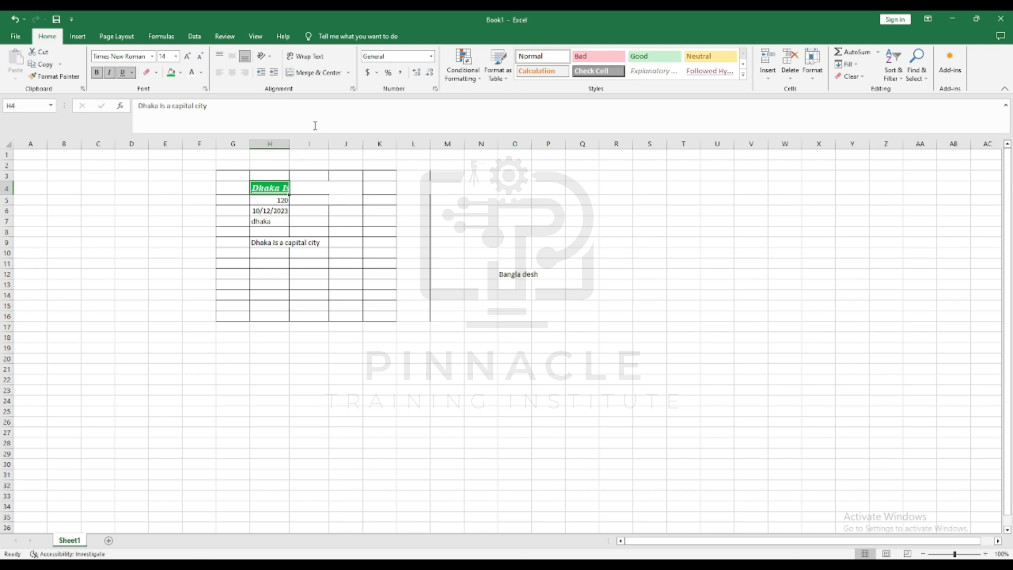
- Align the text of cell H4 to the top of the cell, and set it to Middle Align
click(222, 57)
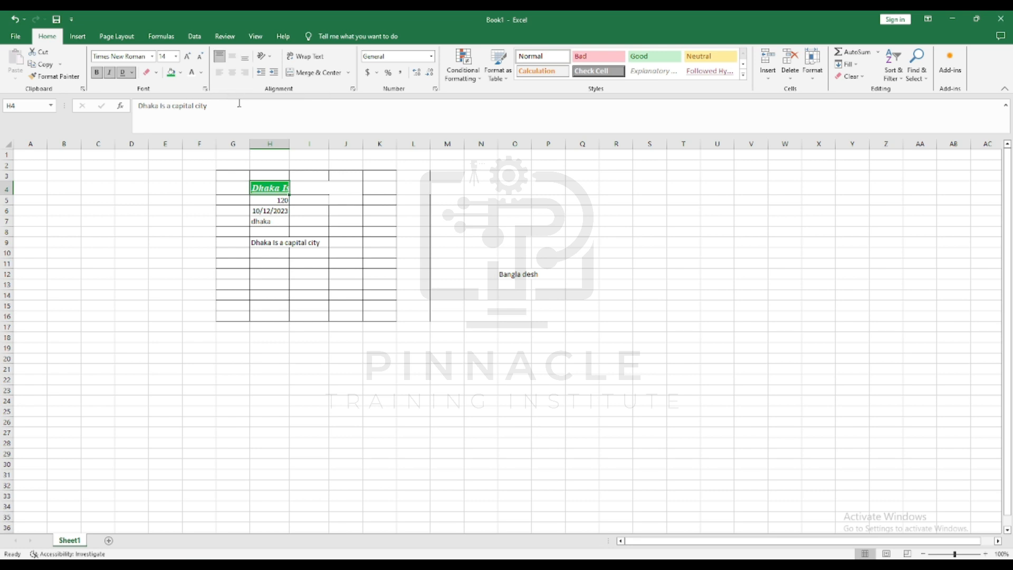
click(233, 57)
click(319, 250)
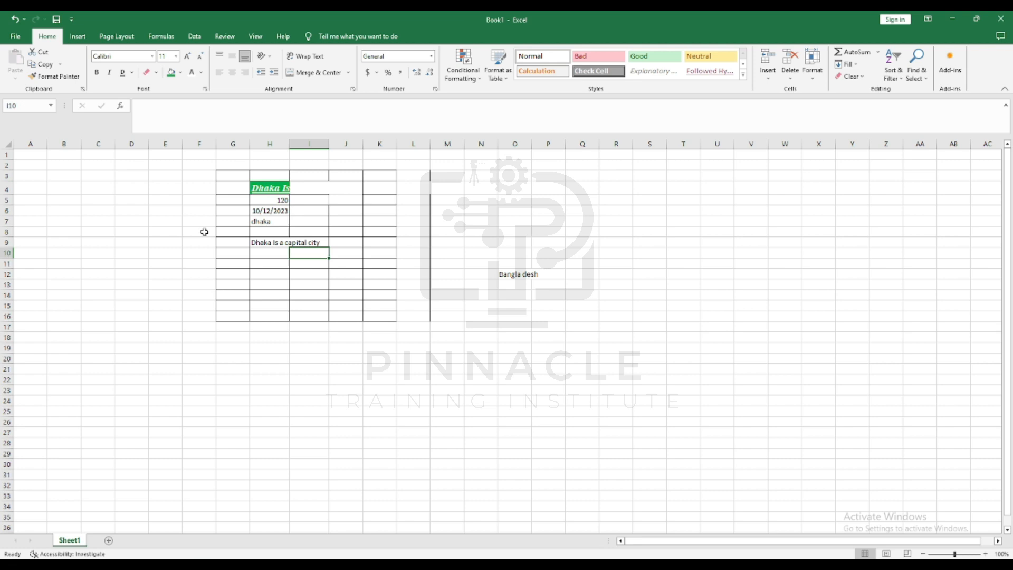
- Widen column O so the Bangla desh text in O12 fits, and increase the height of row 12
click(520, 276)
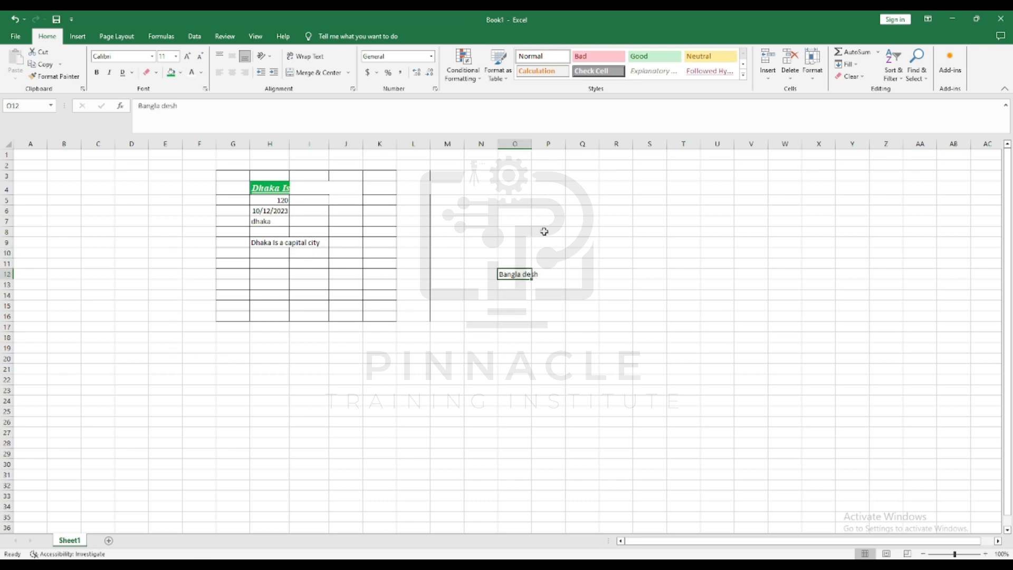
drag(531, 144, 613, 145)
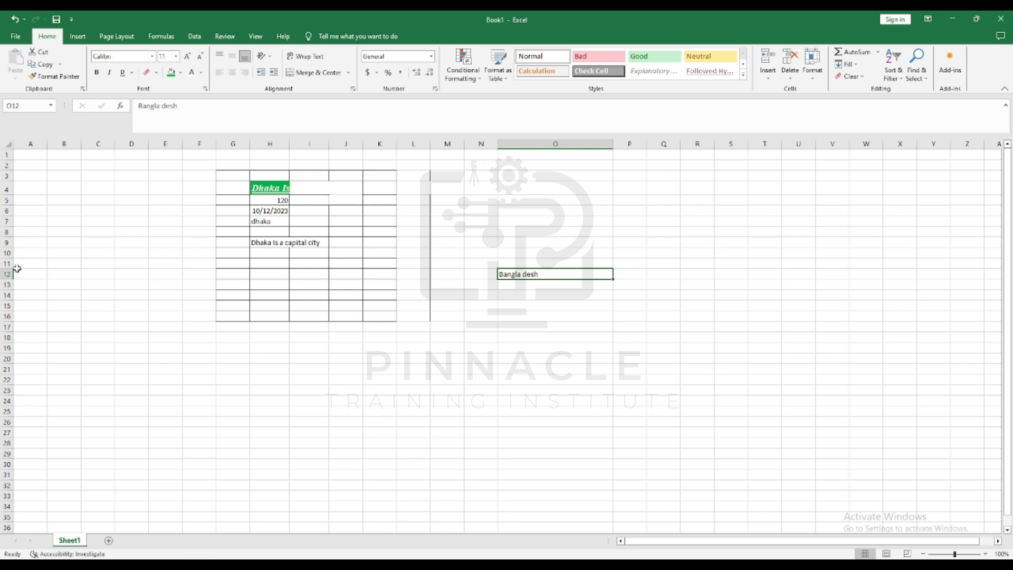
drag(5, 258, 4, 302)
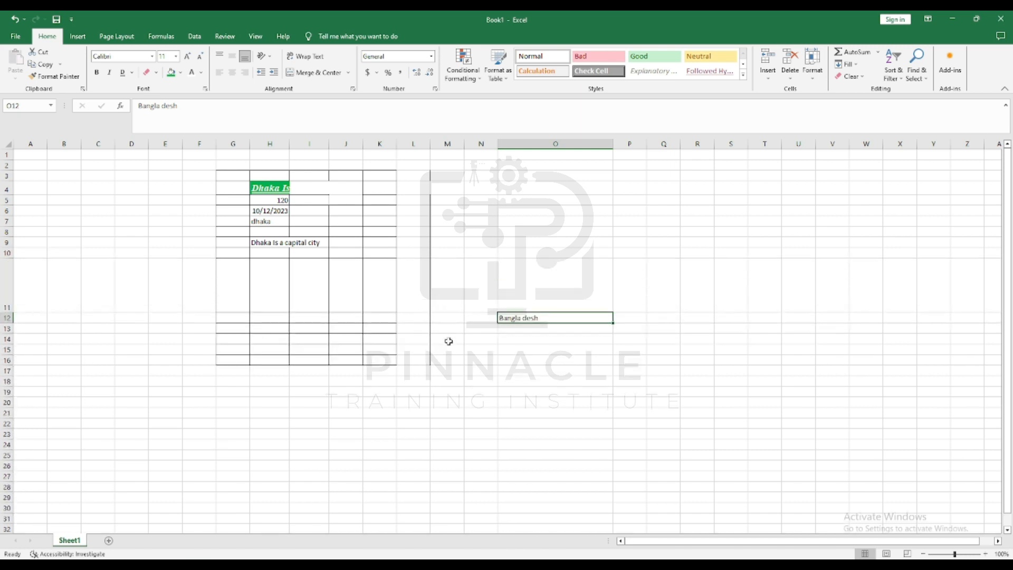
key(ctrl+z)
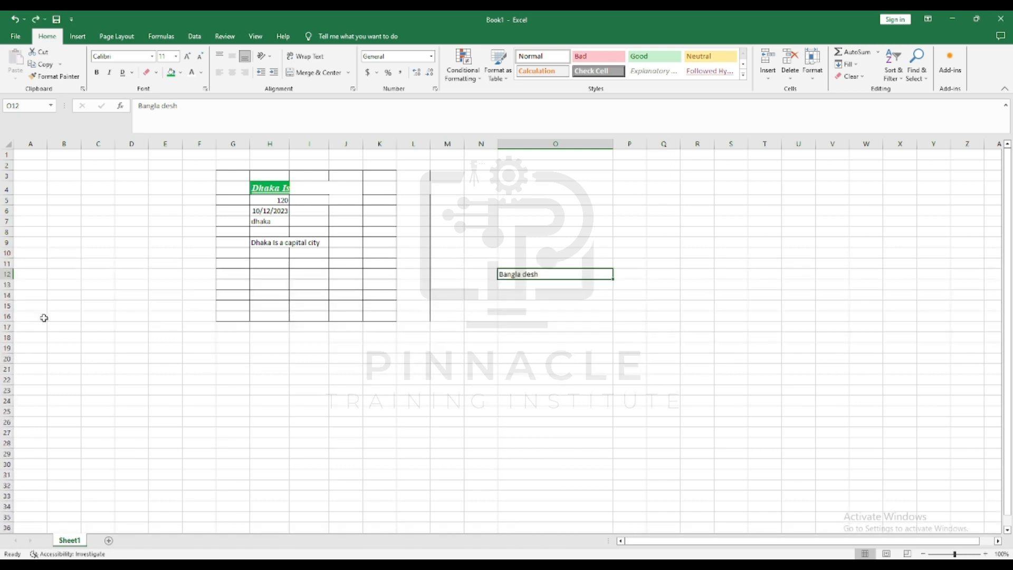
click(8, 275)
drag(8, 279, 10, 294)
click(563, 291)
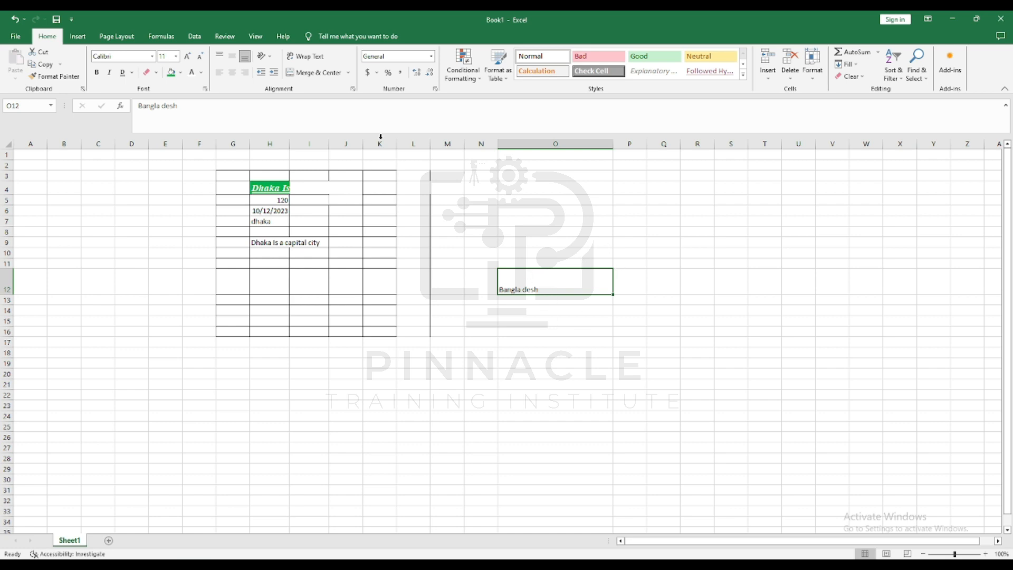
- Cycle the vertical alignment of cell O12 through Top, Middle and Bottom Align
click(220, 57)
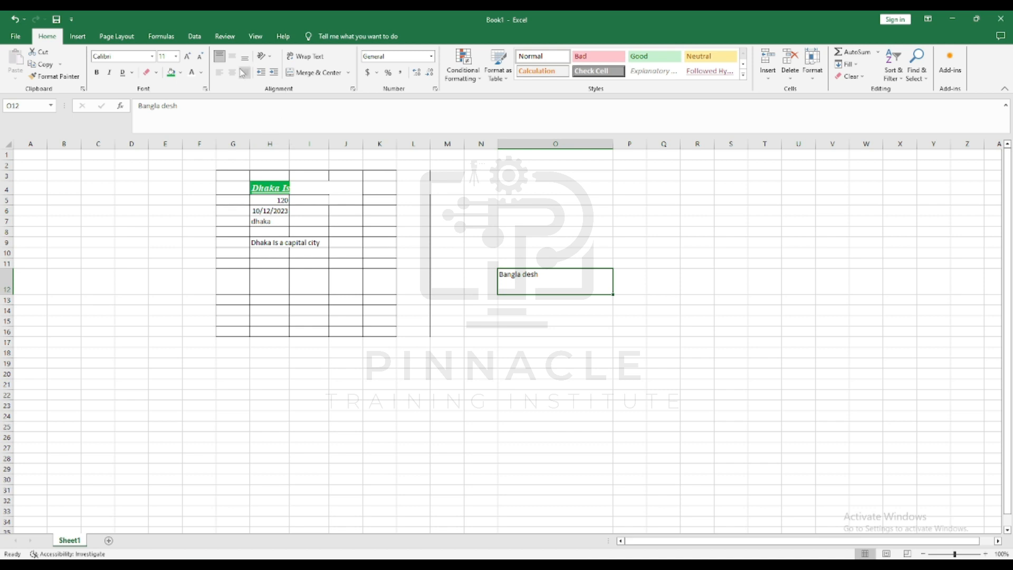
click(232, 59)
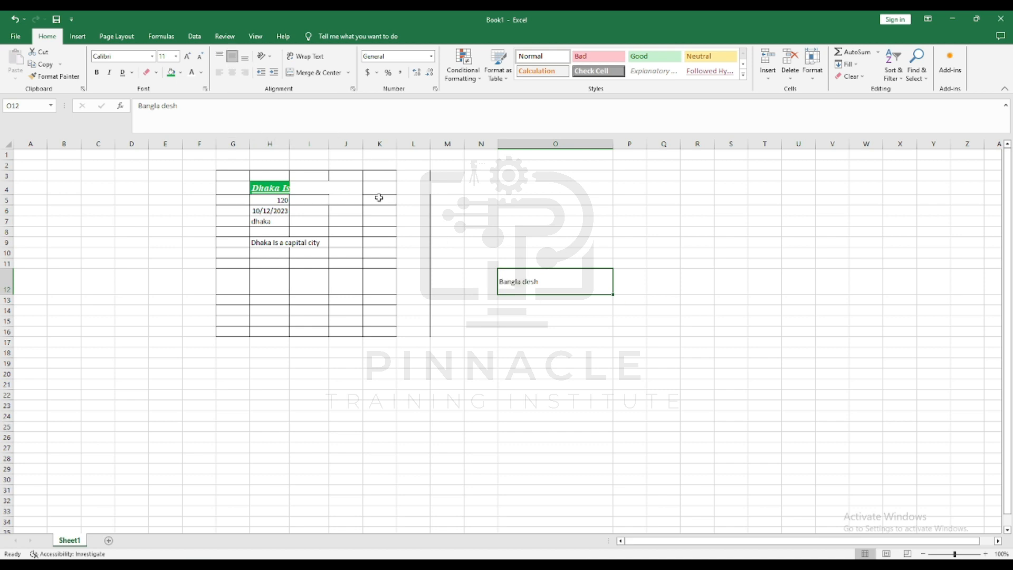
click(245, 59)
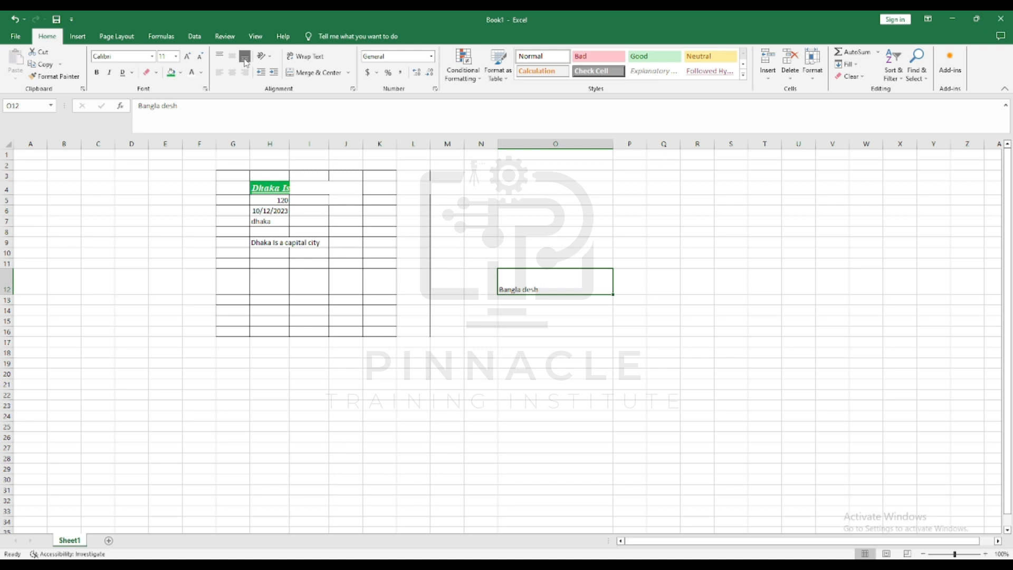
- Try left and center horizontal alignment on cell O12, ending with Align Right
click(220, 77)
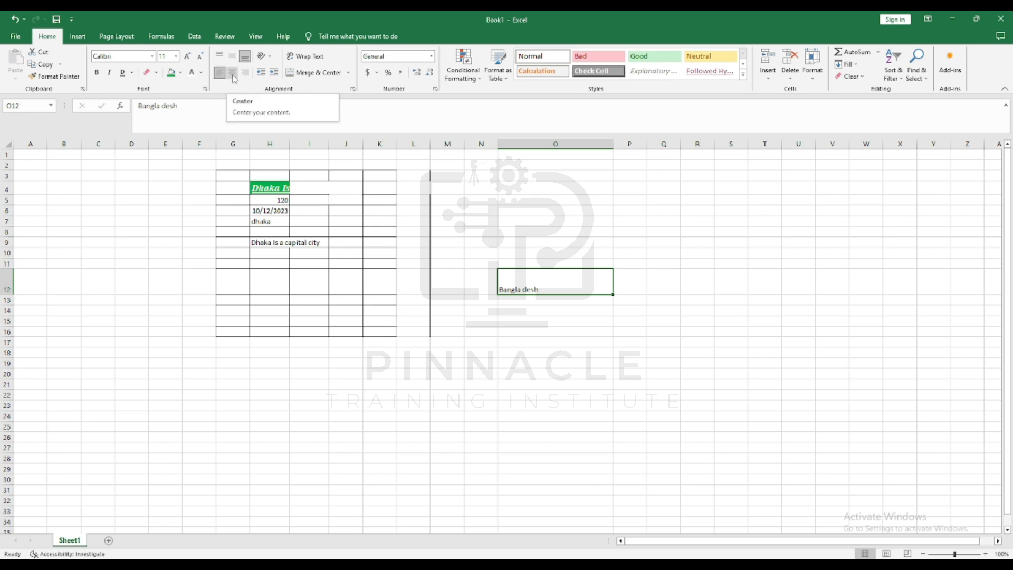
click(233, 74)
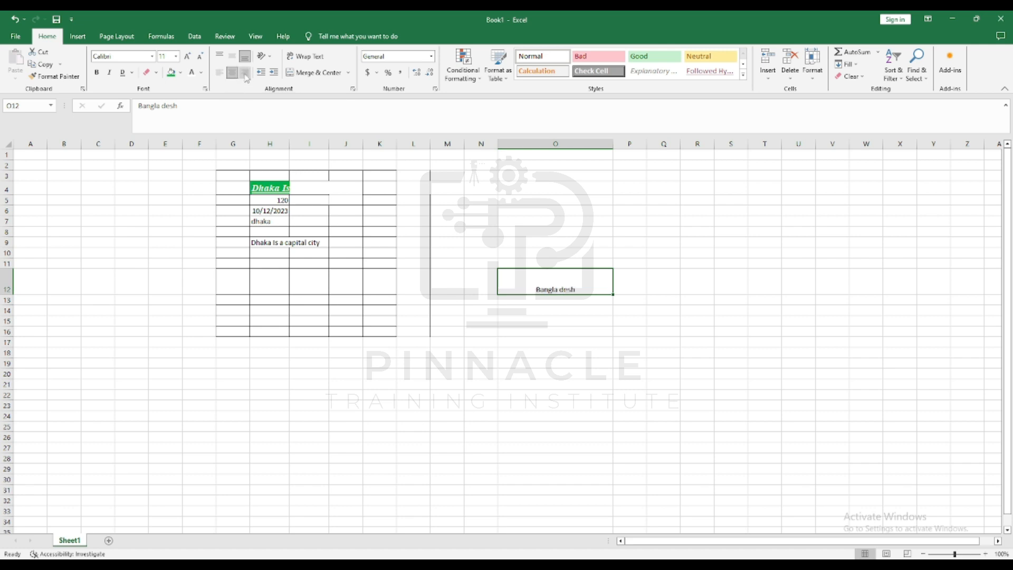
click(246, 76)
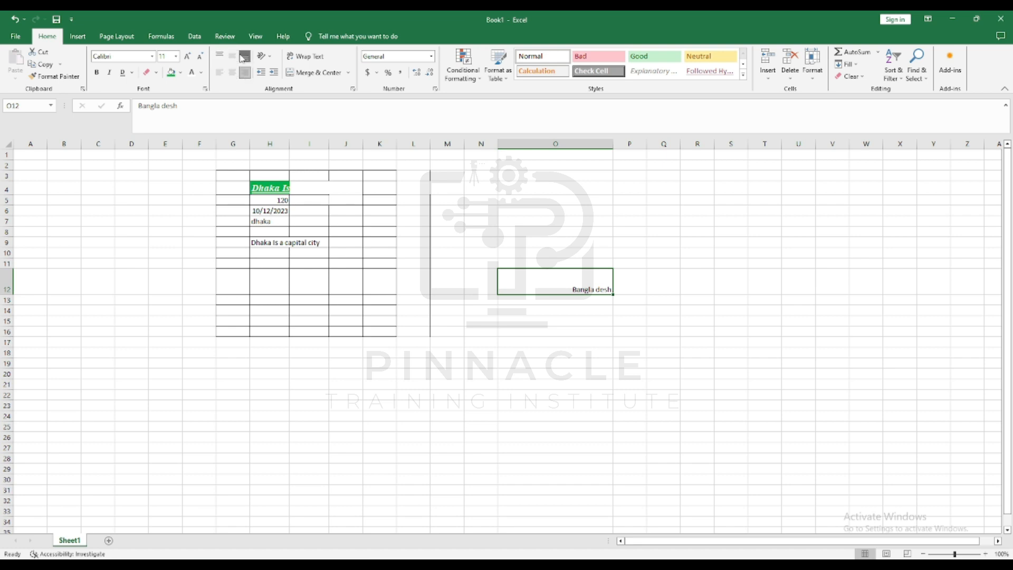
- Center the text of cell O12 both vertically and horizontally, and keep the cell selected
click(233, 58)
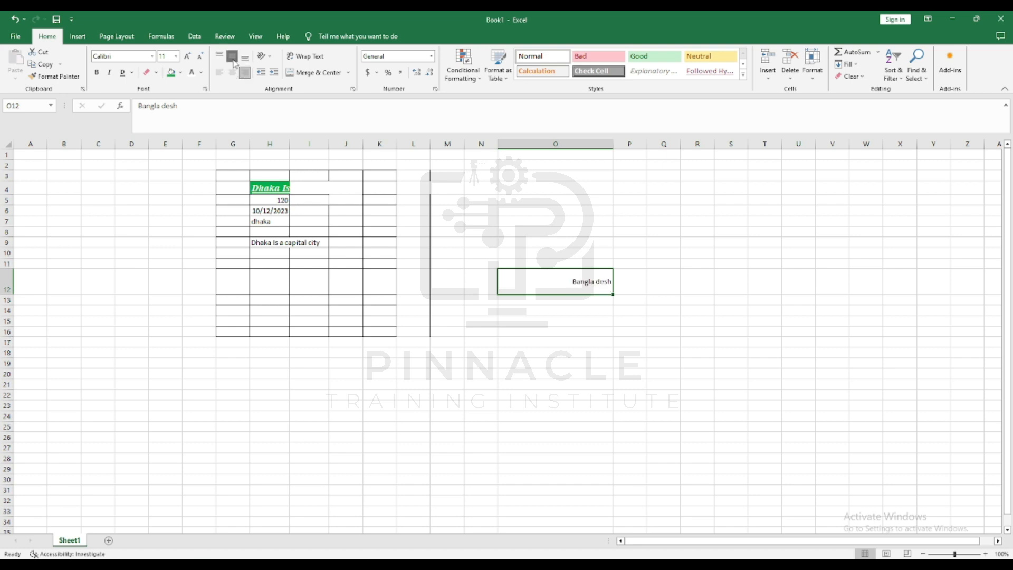
click(232, 74)
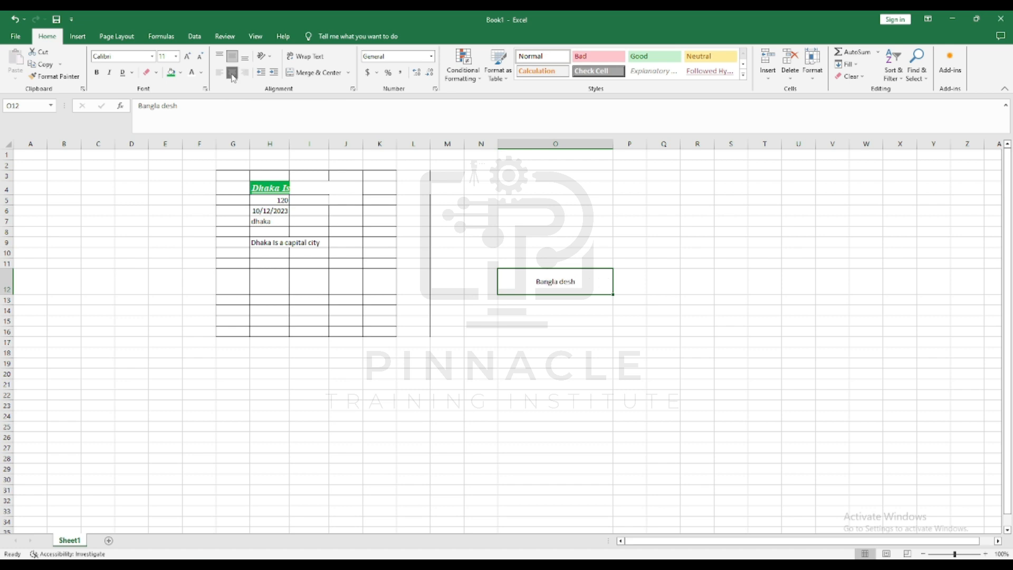
click(558, 322)
click(581, 285)
- Try the text orientations Angle Counterclockwise, Angle Clockwise, Vertical Text and Rotate Text Up on cell O12
click(272, 58)
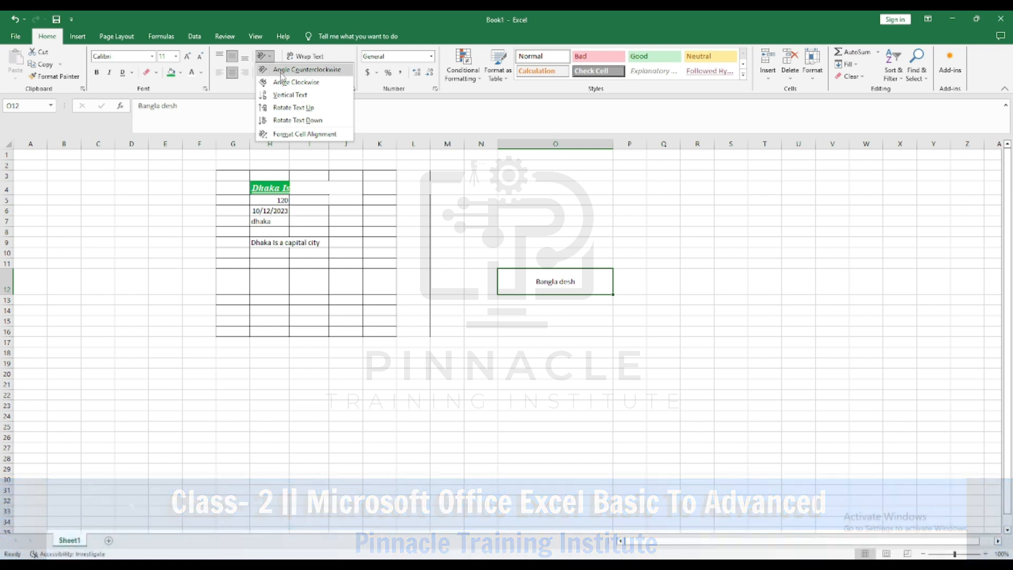
click(285, 71)
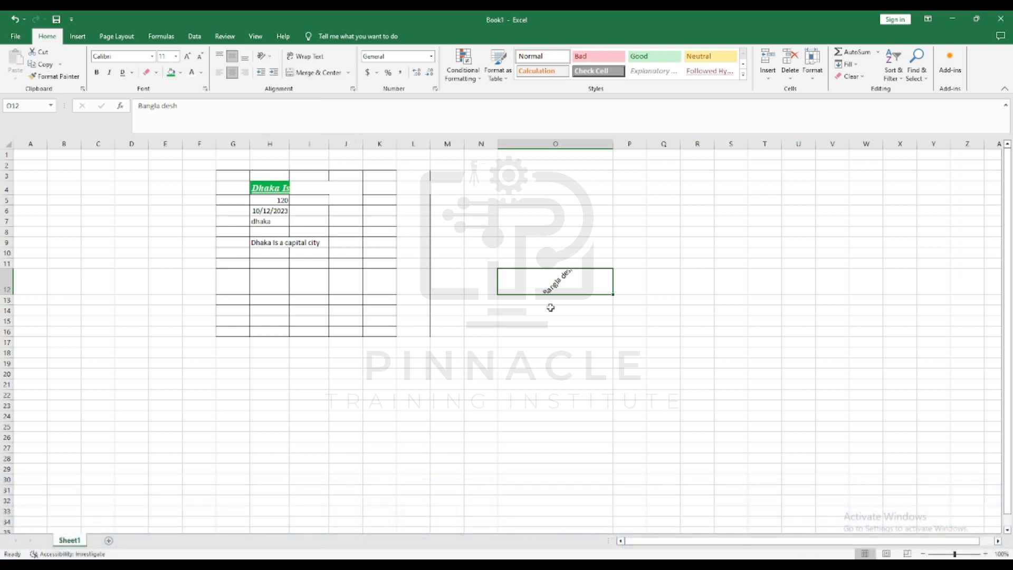
click(272, 57)
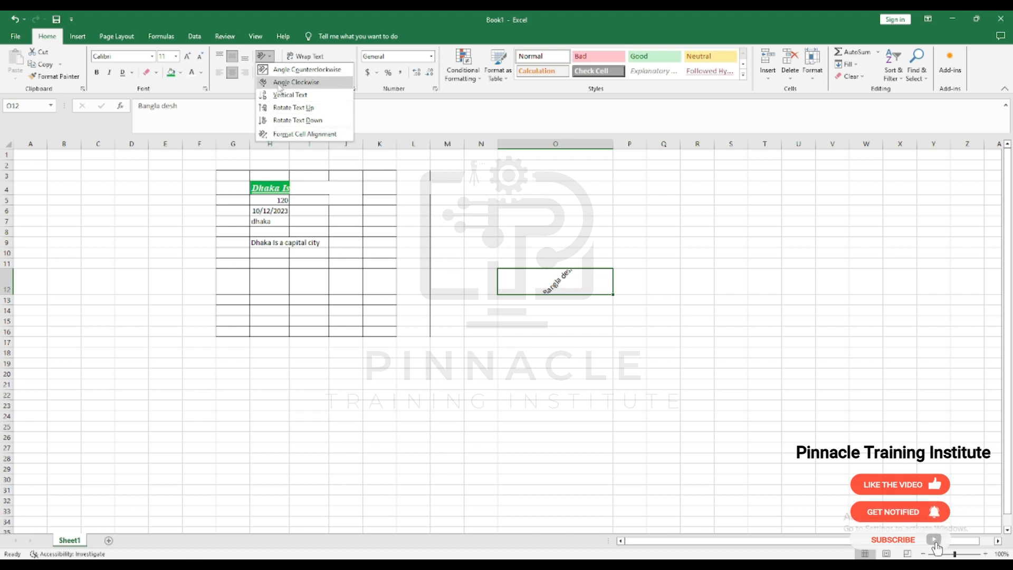
click(278, 84)
click(264, 56)
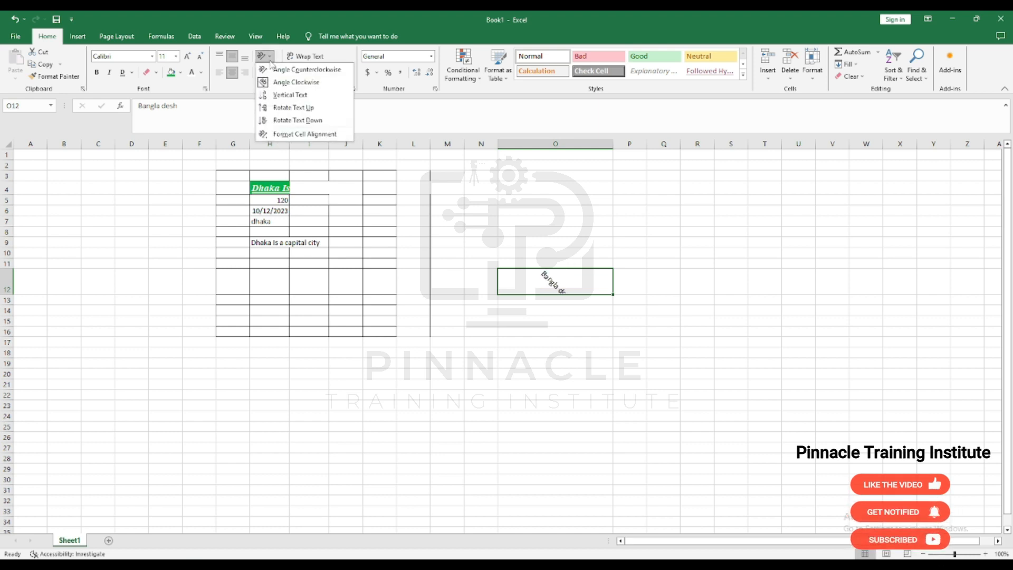
click(272, 95)
click(264, 56)
click(270, 108)
- Set the horizontal text alignment of O12 to Justify in the Format Cells alignment settings
click(268, 58)
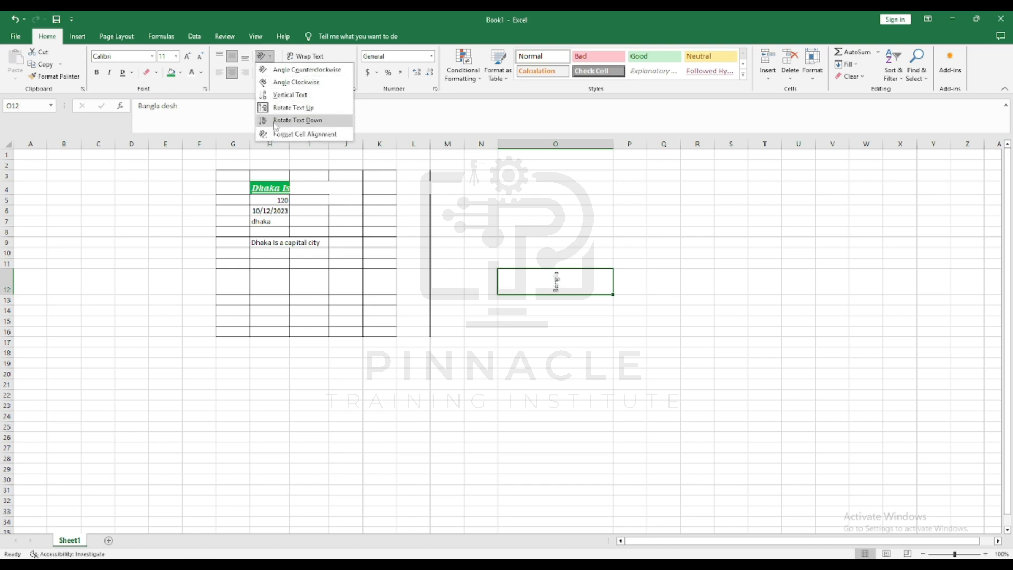
click(275, 136)
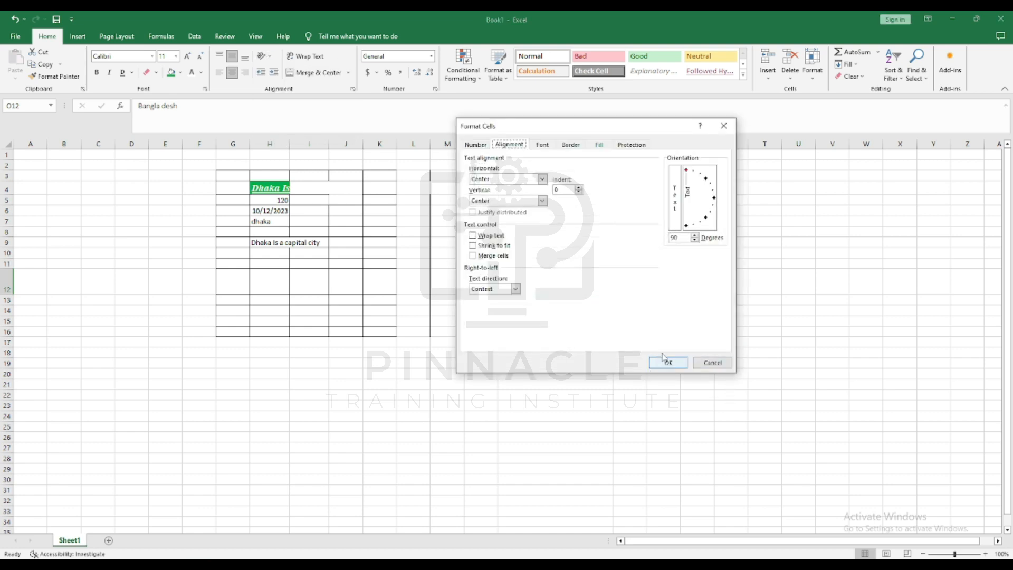
click(542, 179)
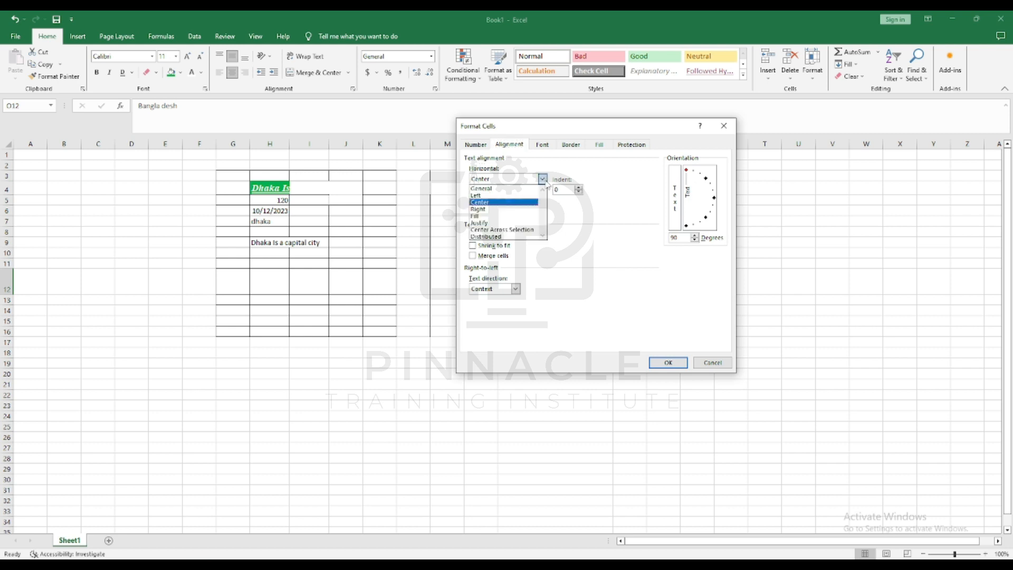
click(509, 226)
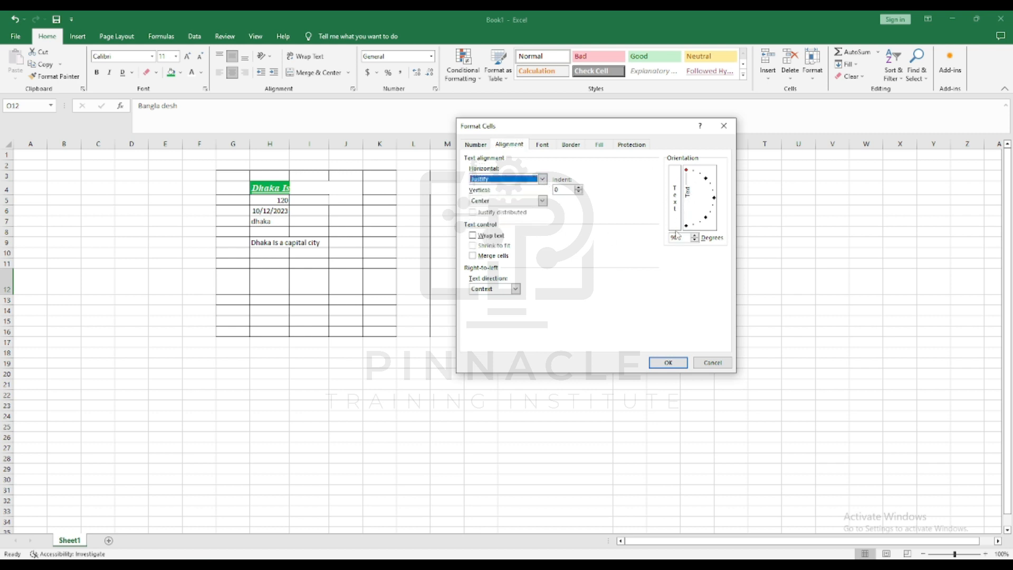
click(668, 362)
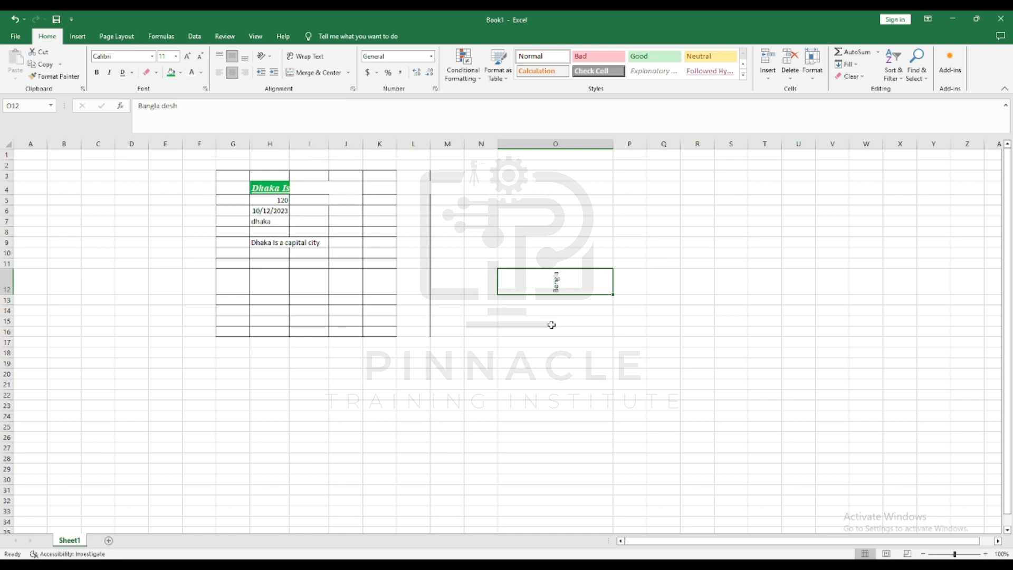
- Undo the Justify, orientation and centering changes on cell O12, and reselect the cell
key(ctrl+z)
key(ctrl+z)
key(ctrl+z)
key(ctrl+z)
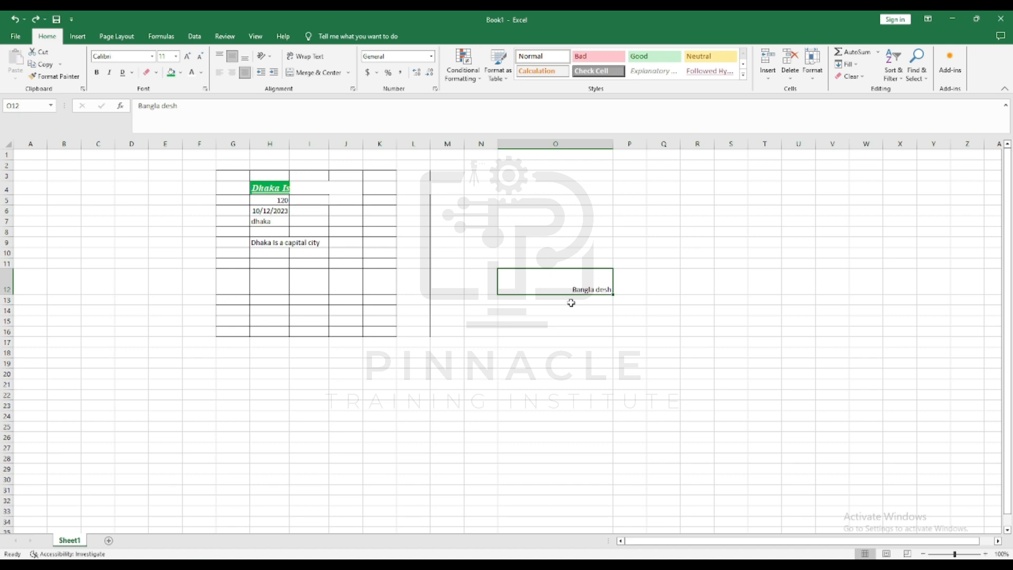
click(572, 310)
click(577, 288)
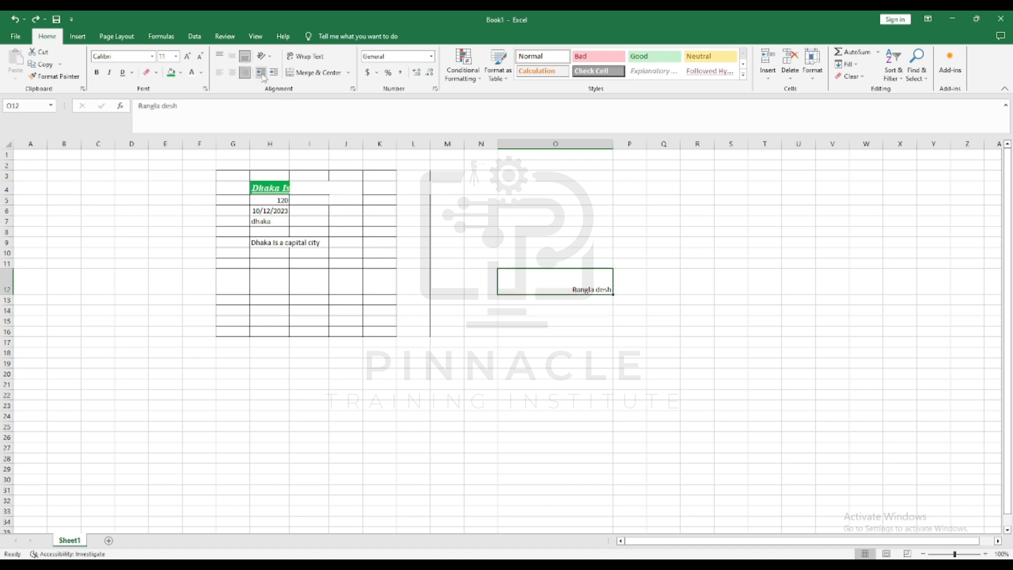
click(556, 300)
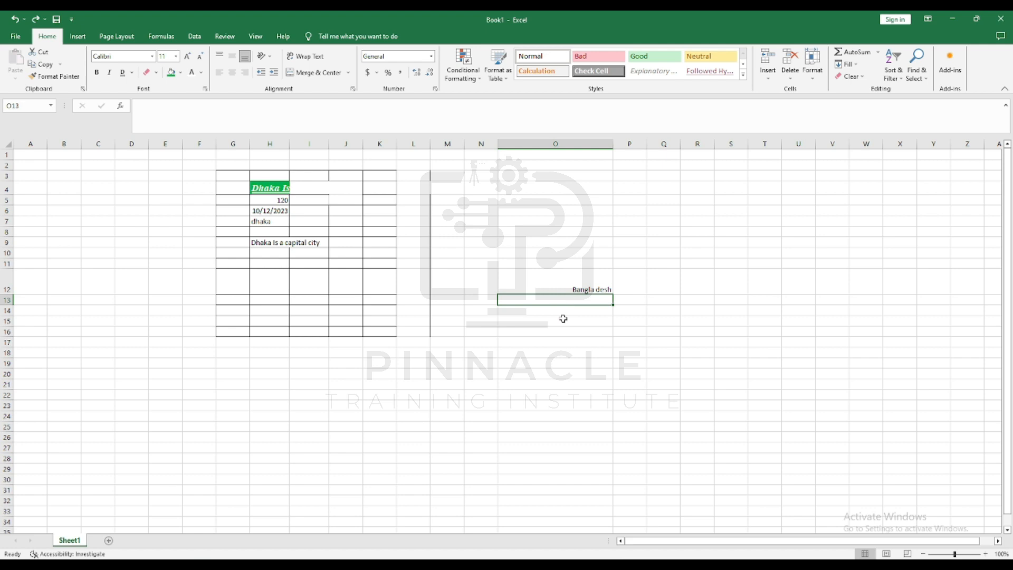
click(285, 242)
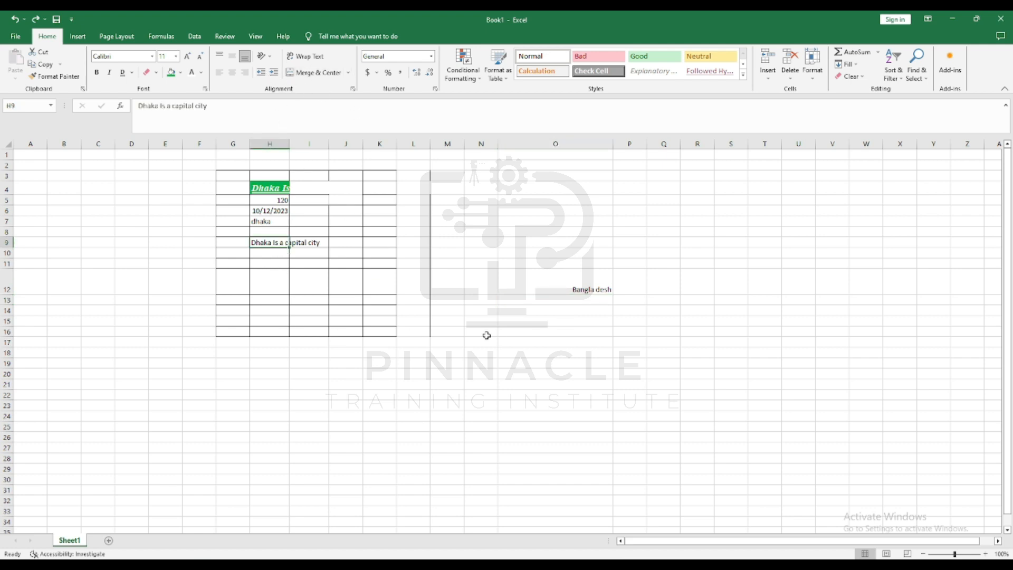
click(504, 342)
click(380, 254)
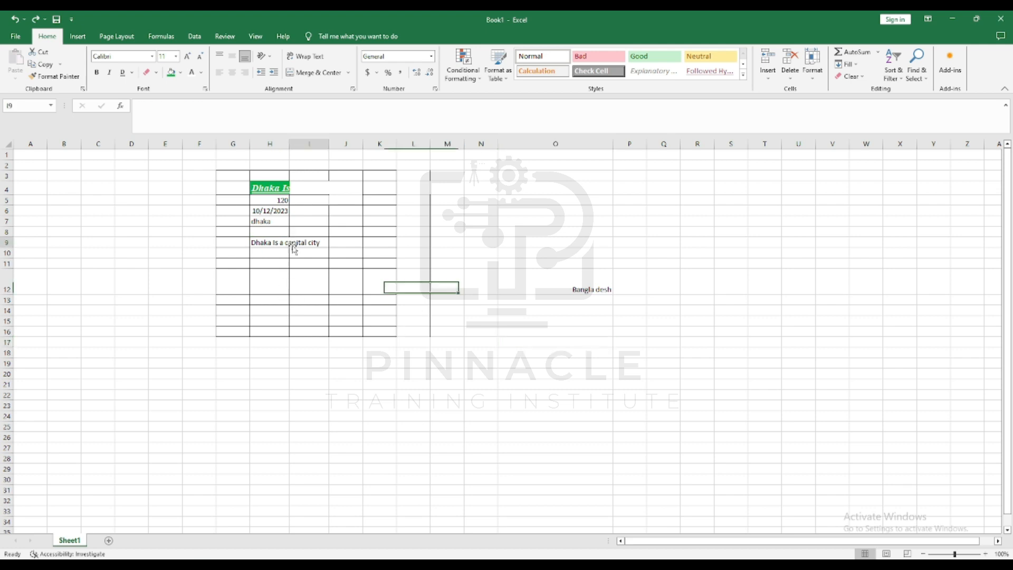
click(482, 285)
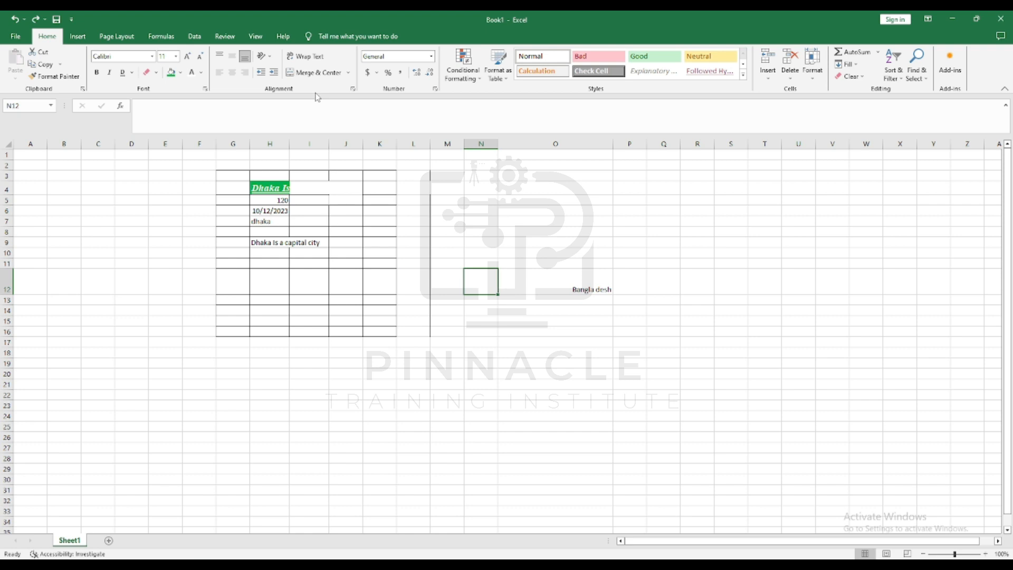
- Delete the Dhaka Is a capital city text from cell H9
click(290, 244)
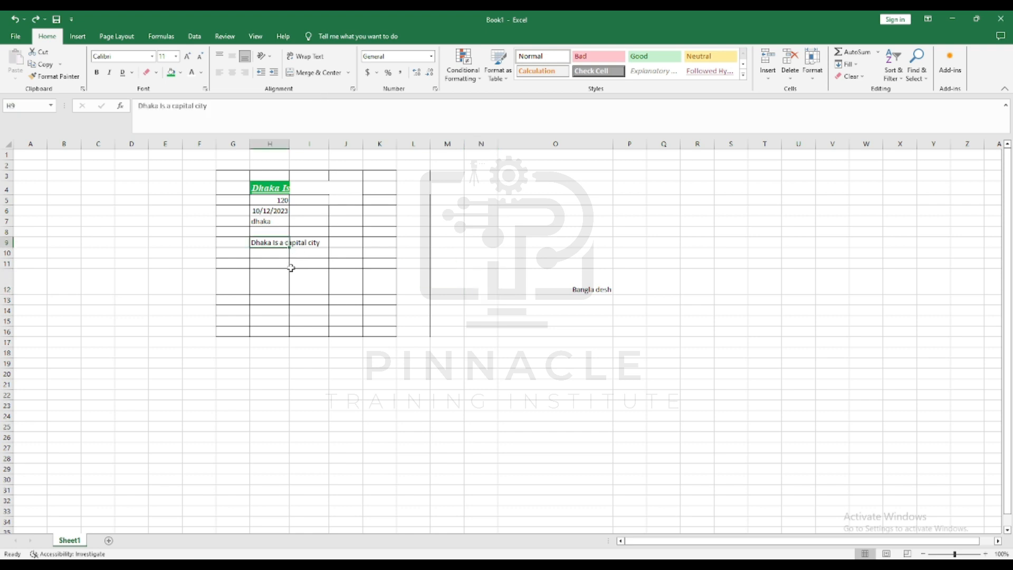
click(282, 263)
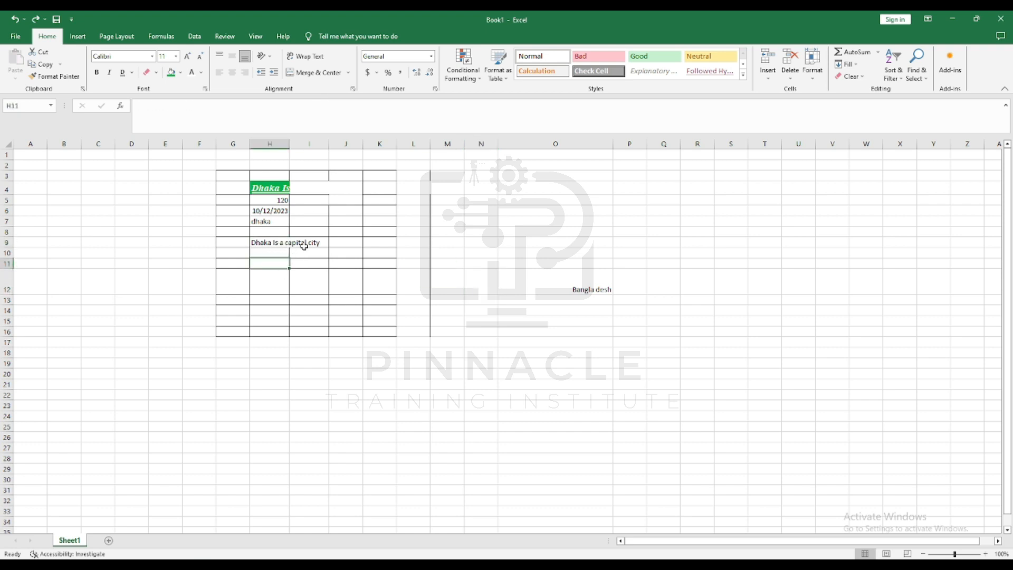
click(276, 245)
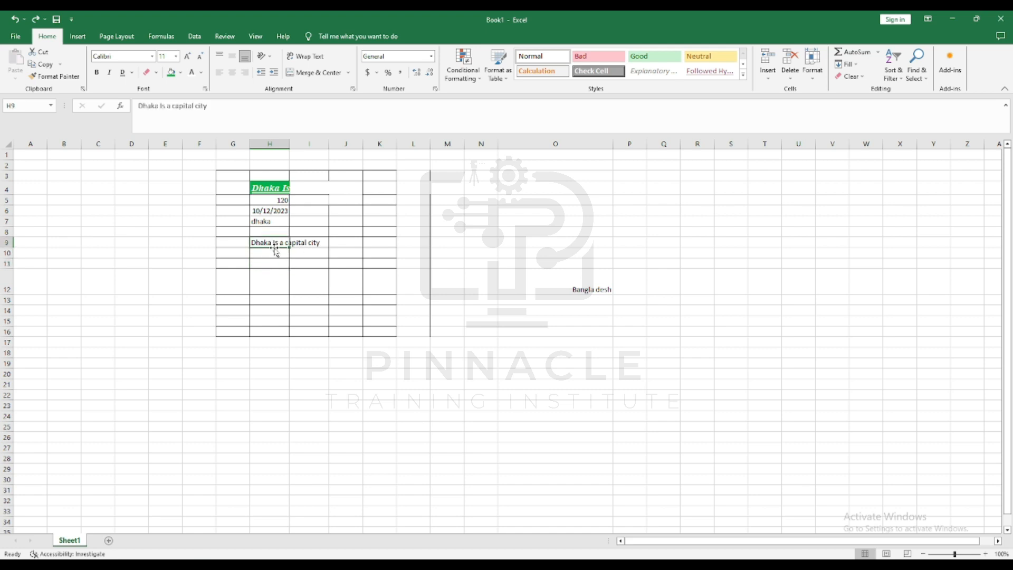
- Enter Bangladesh is a in cell H9 and Dhaka in the adjacent cell I9
click(274, 193)
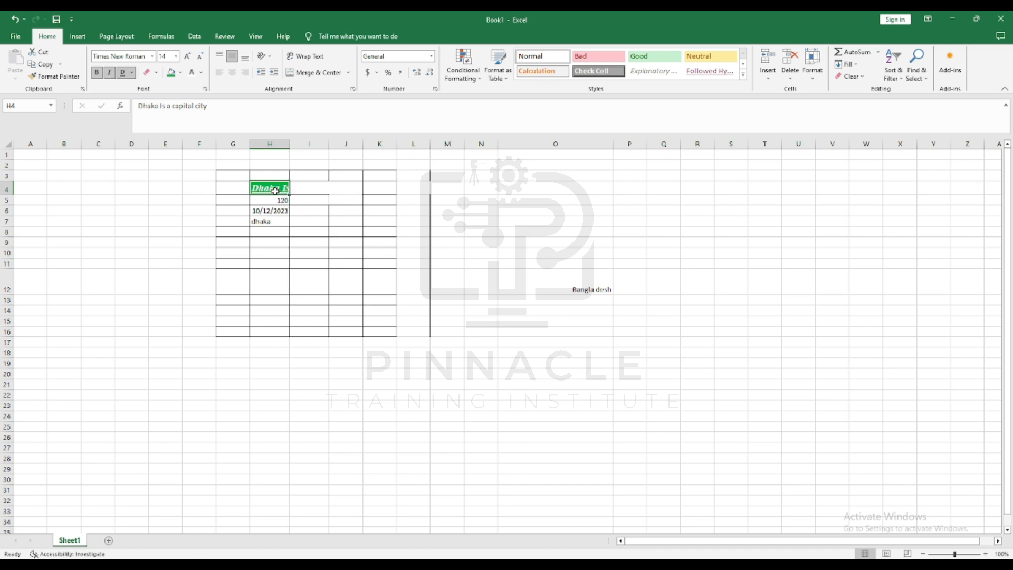
click(306, 192)
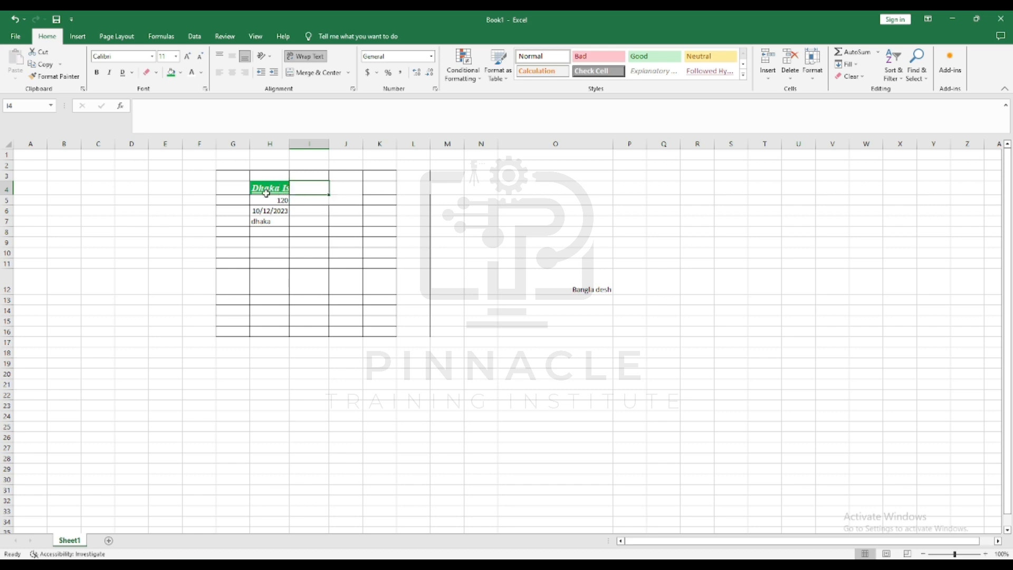
click(272, 243)
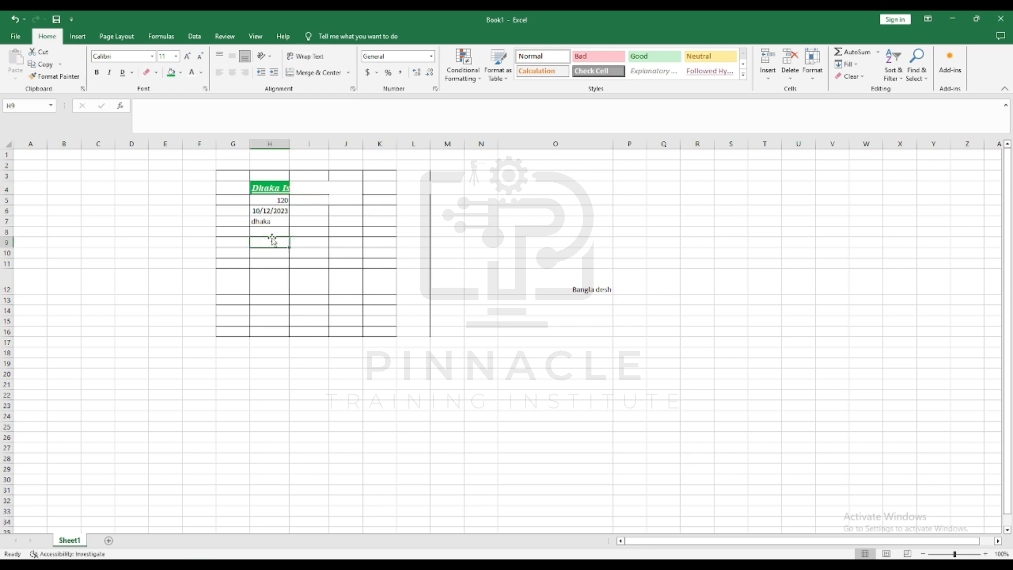
text(Bangladesh is a)
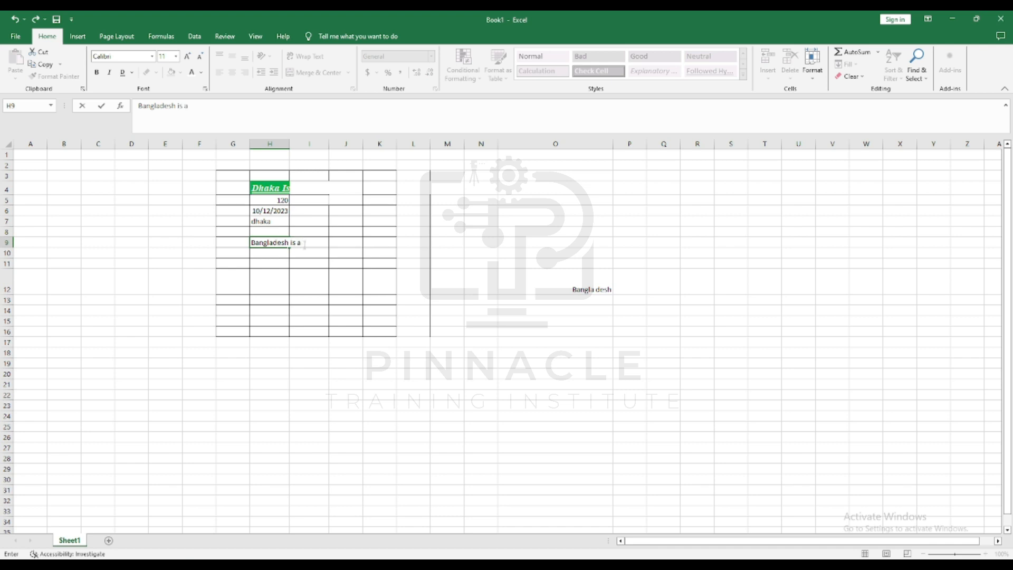
click(309, 262)
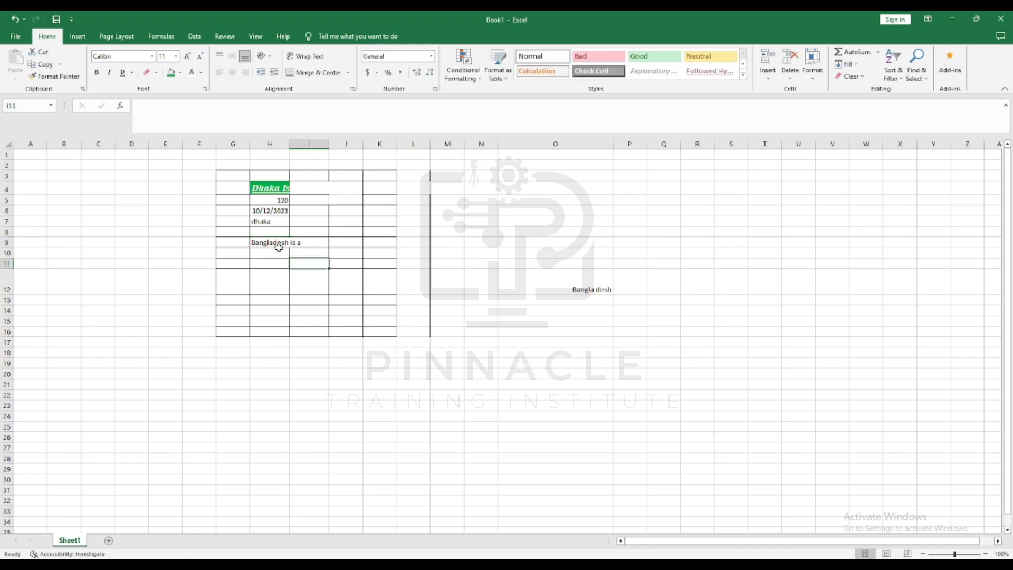
click(313, 244)
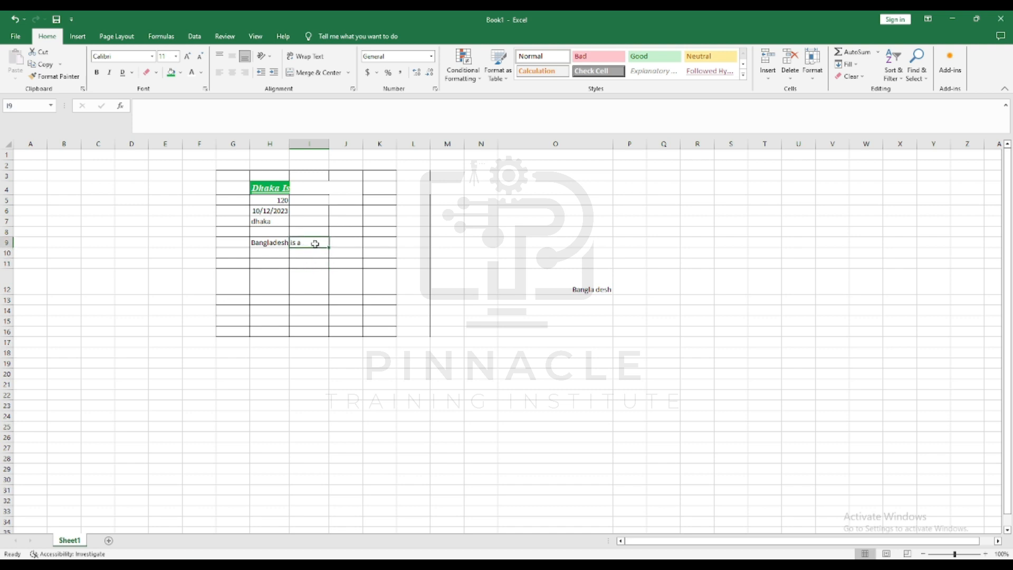
text(Dhaka)
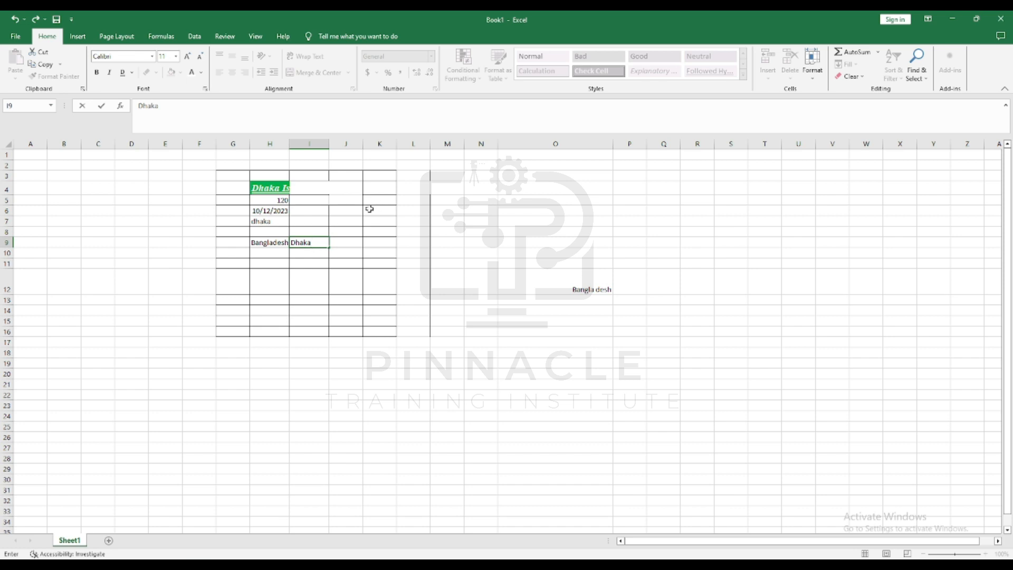
click(299, 282)
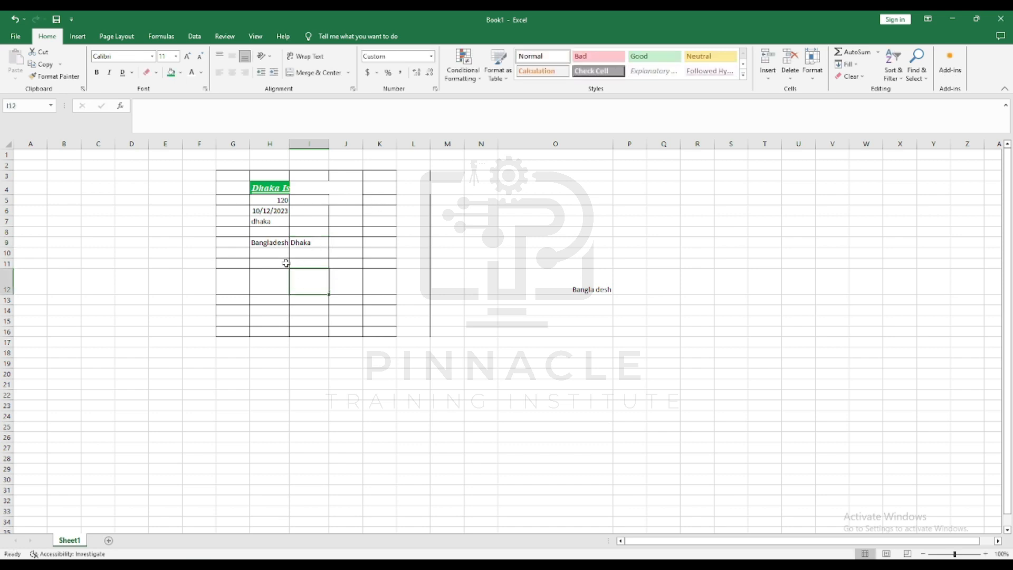
- Apply Wrap Text to cell H9 and to the green heading cell H4
click(270, 242)
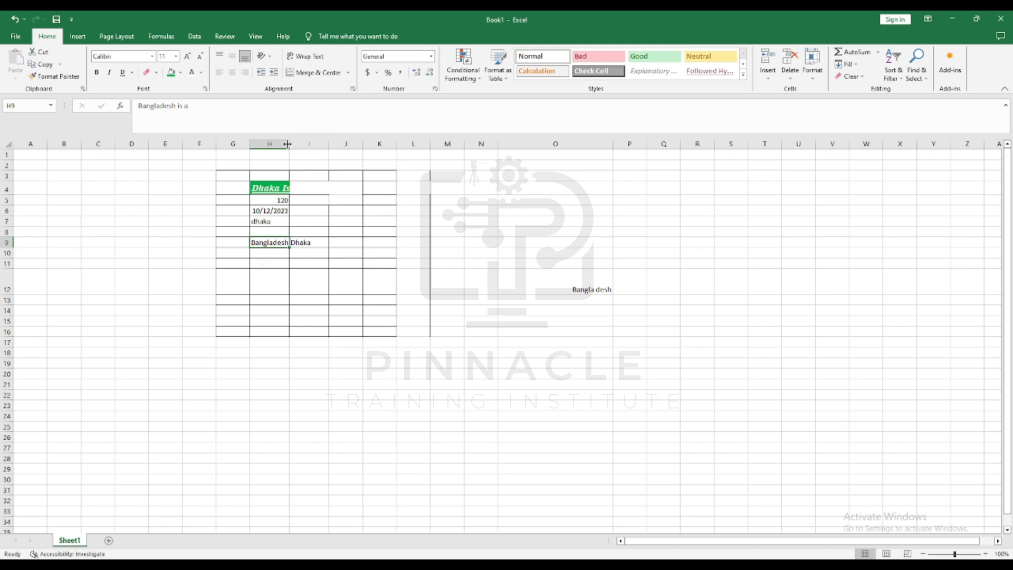
mouse_move(289, 143)
mouse_down()
mouse_move(333, 146)
mouse_move(289, 144)
mouse_up()
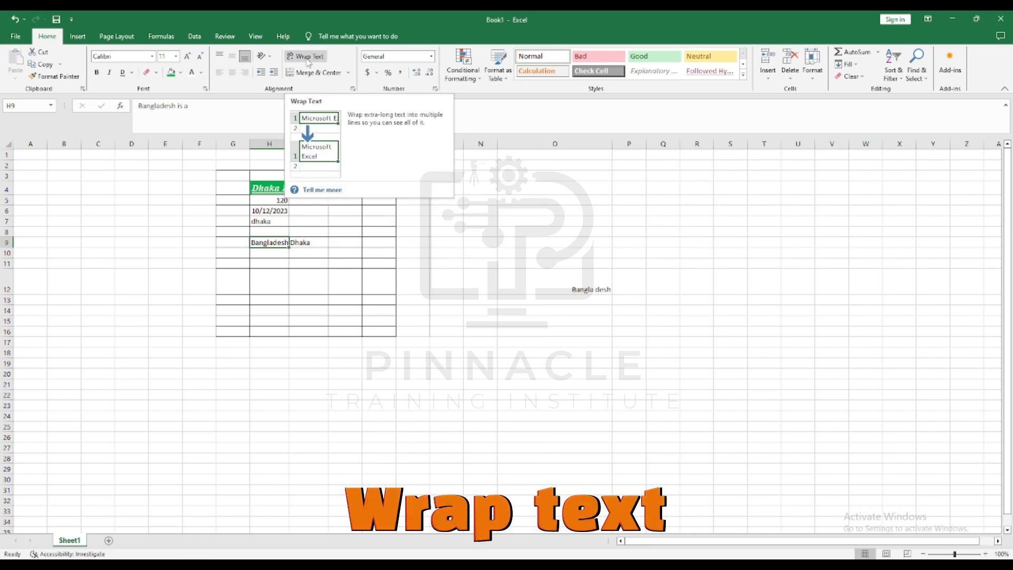
click(309, 58)
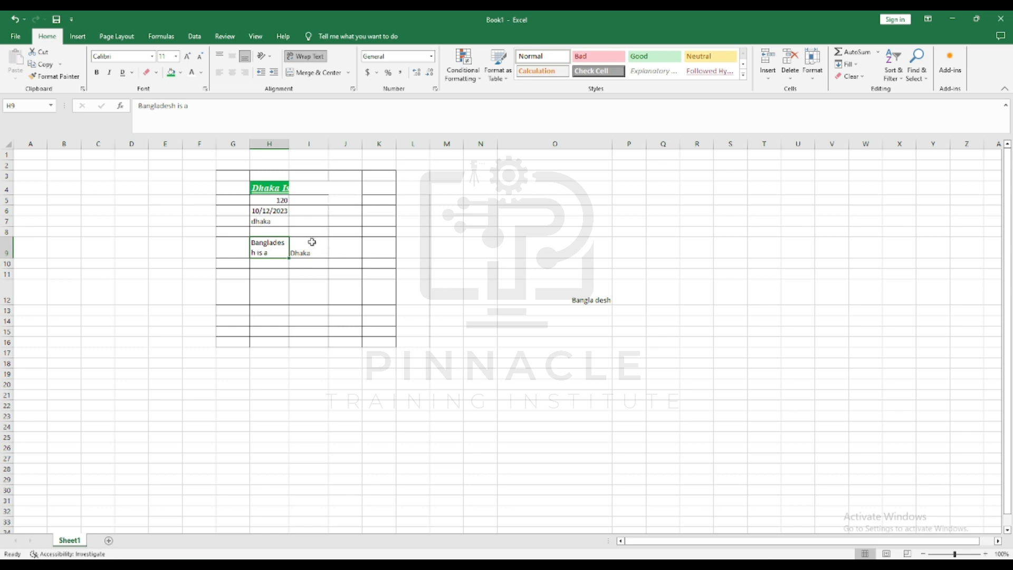
click(275, 188)
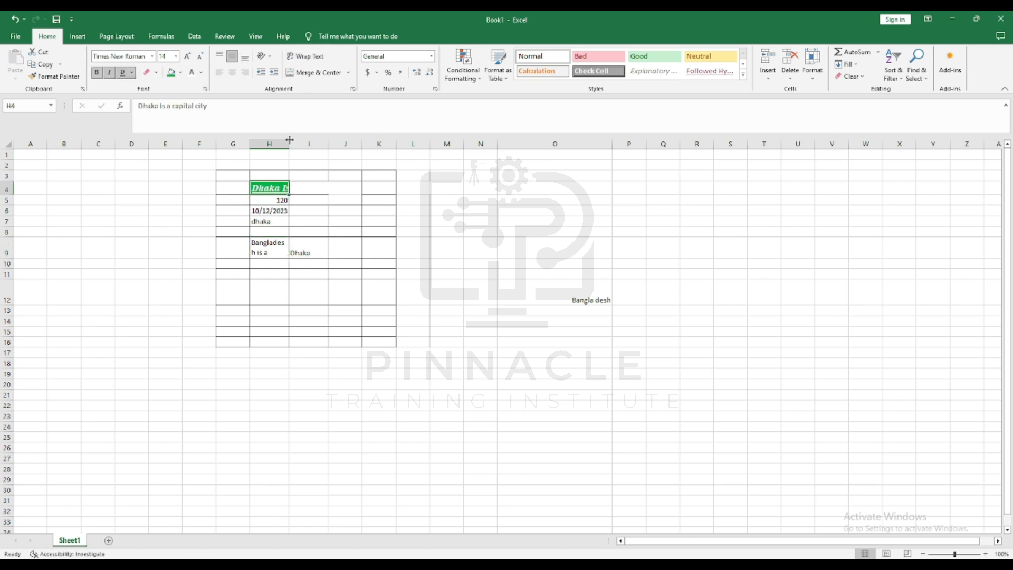
click(306, 56)
click(376, 226)
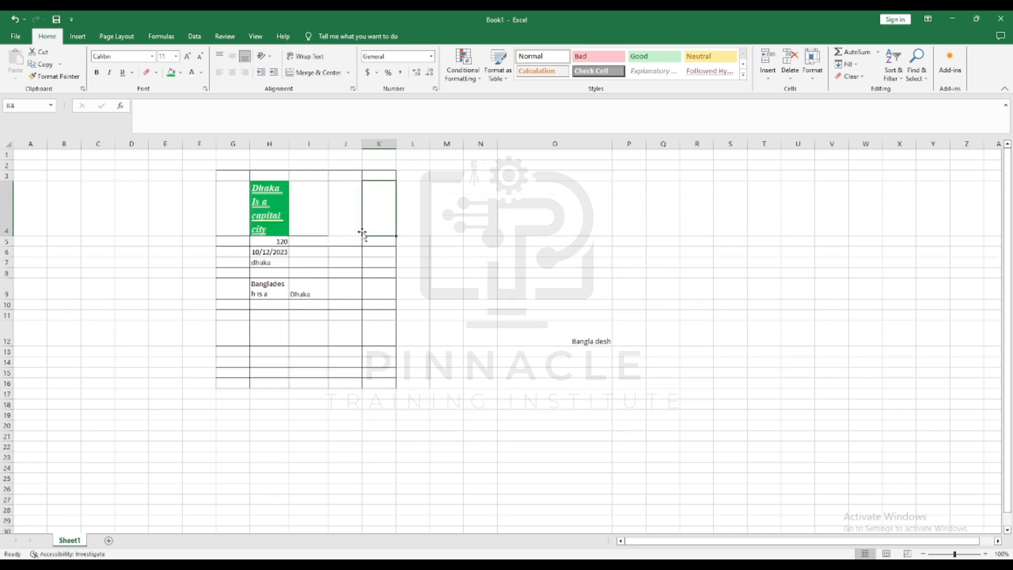
click(469, 274)
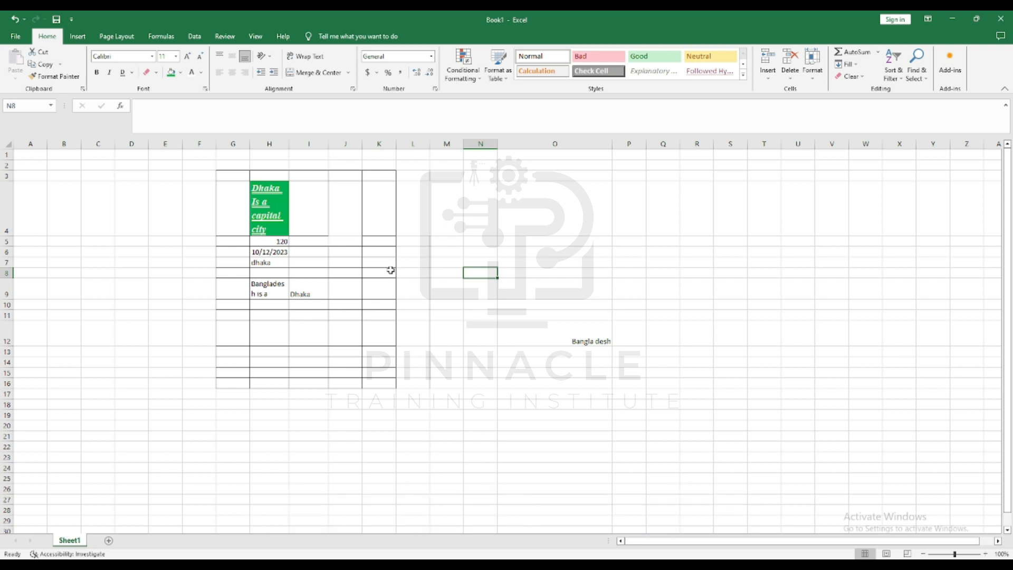
- Merge and center the empty cells B1 to L1 in the first row
click(80, 158)
drag(80, 157, 398, 156)
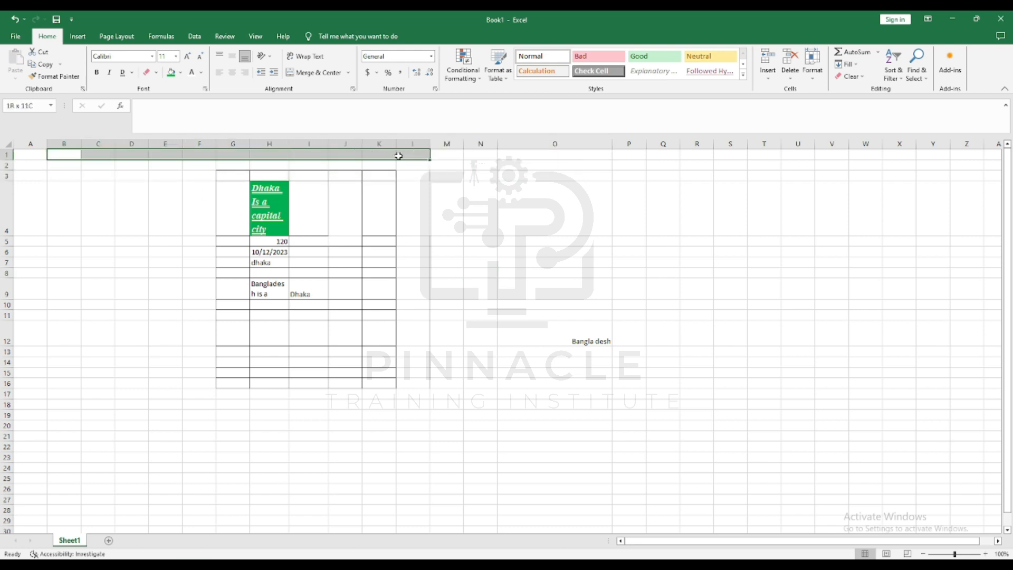
click(314, 76)
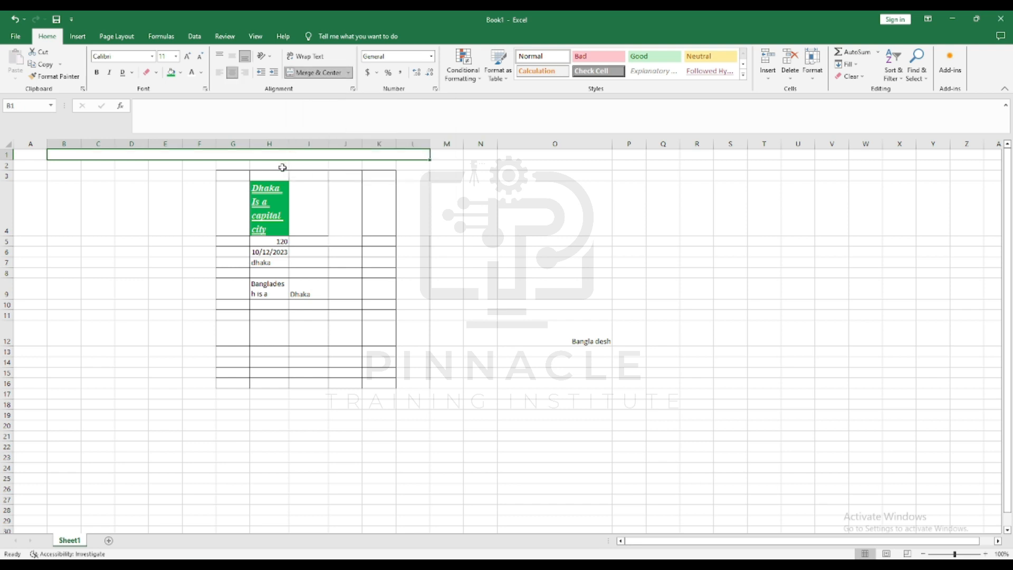
click(432, 229)
double_click(264, 157)
- Merge and center cells C2:E2, and likewise the block N6:U12 around the Bangla desh text
drag(102, 165, 152, 170)
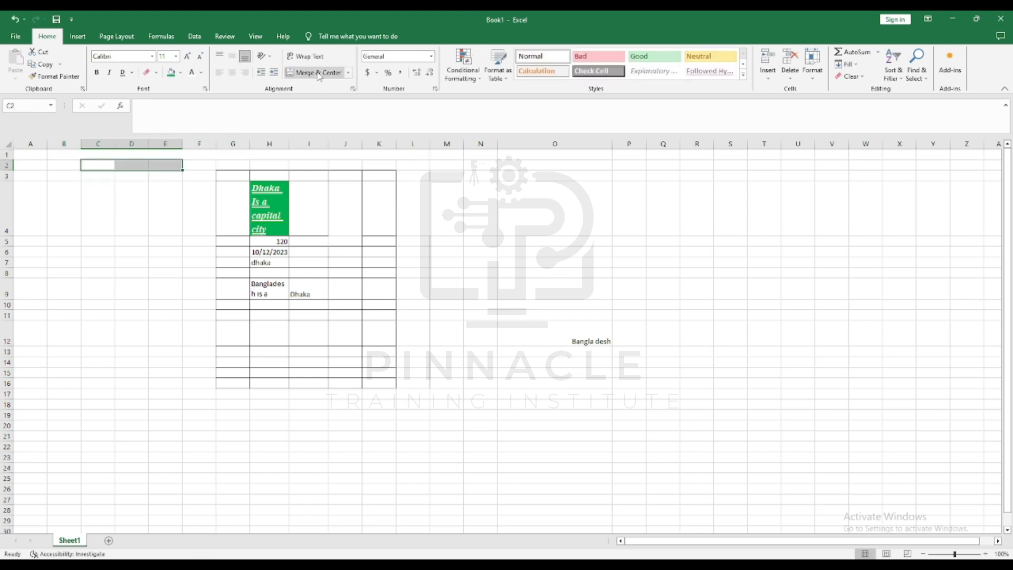
click(314, 73)
drag(478, 252, 792, 321)
click(315, 72)
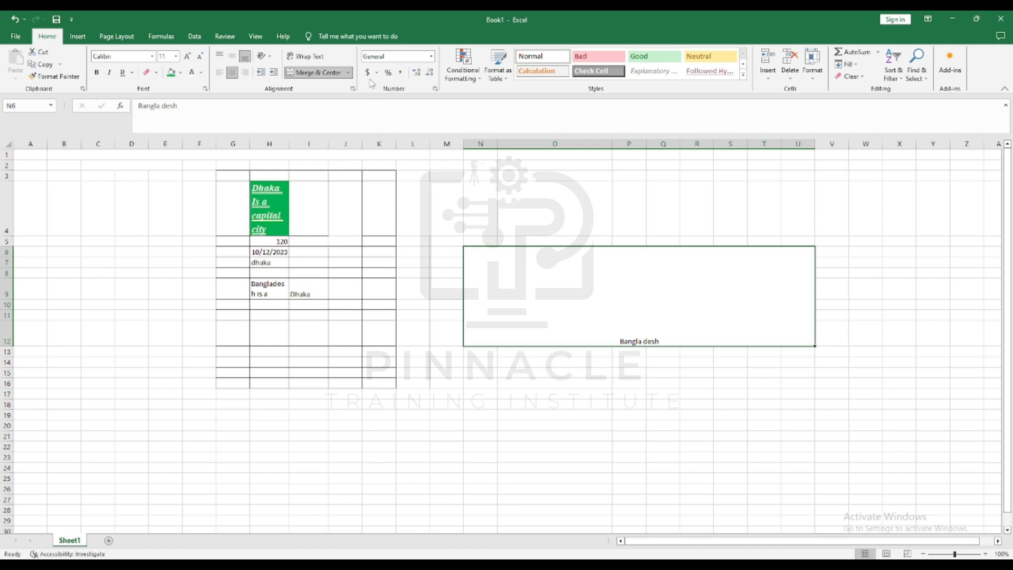
click(351, 74)
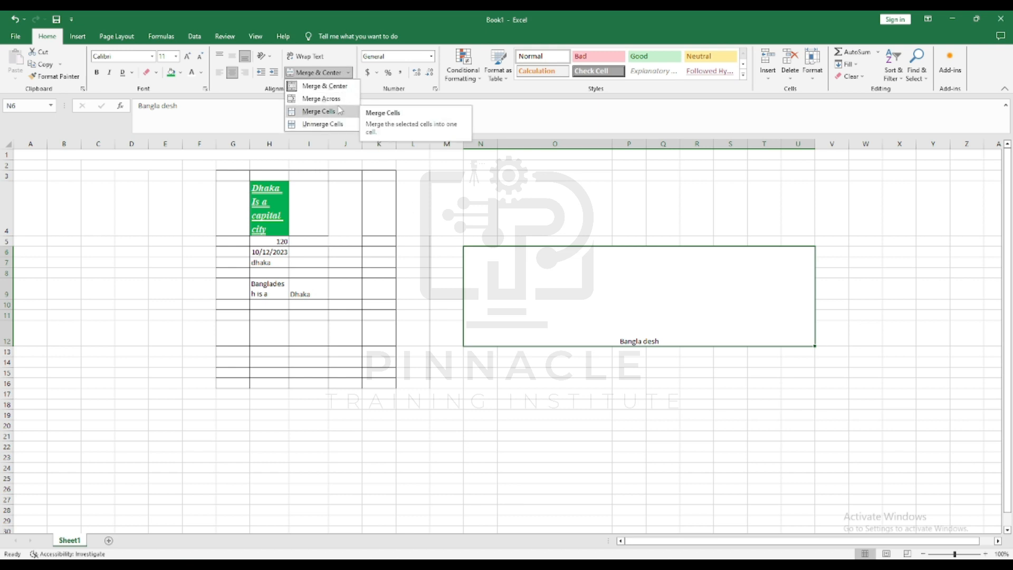
click(519, 107)
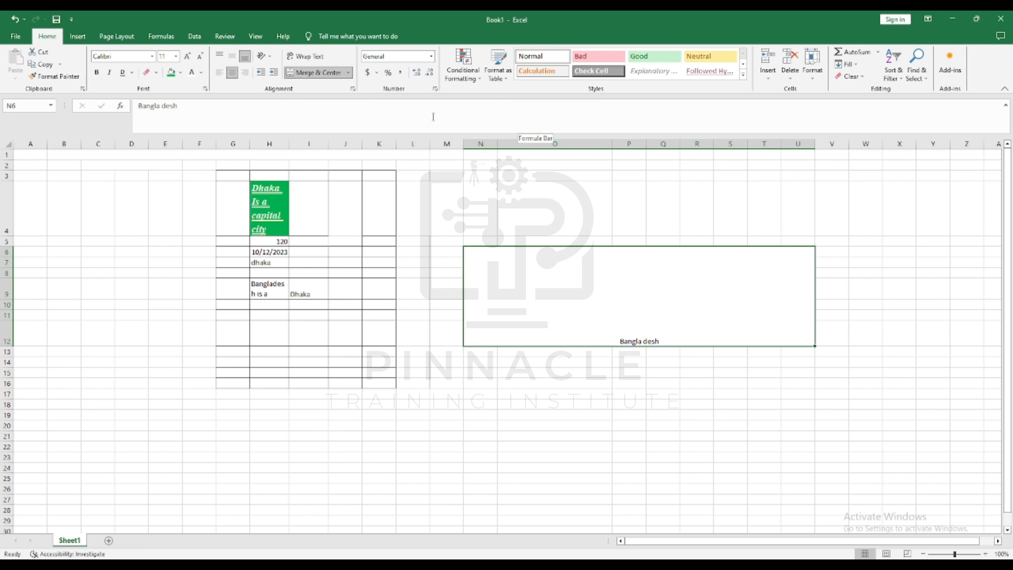
click(584, 393)
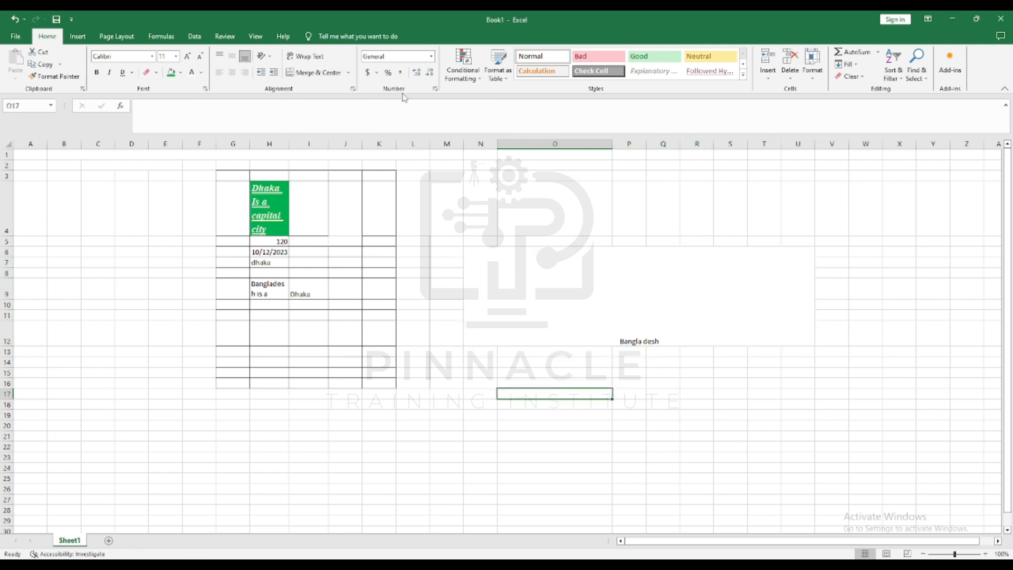
click(431, 56)
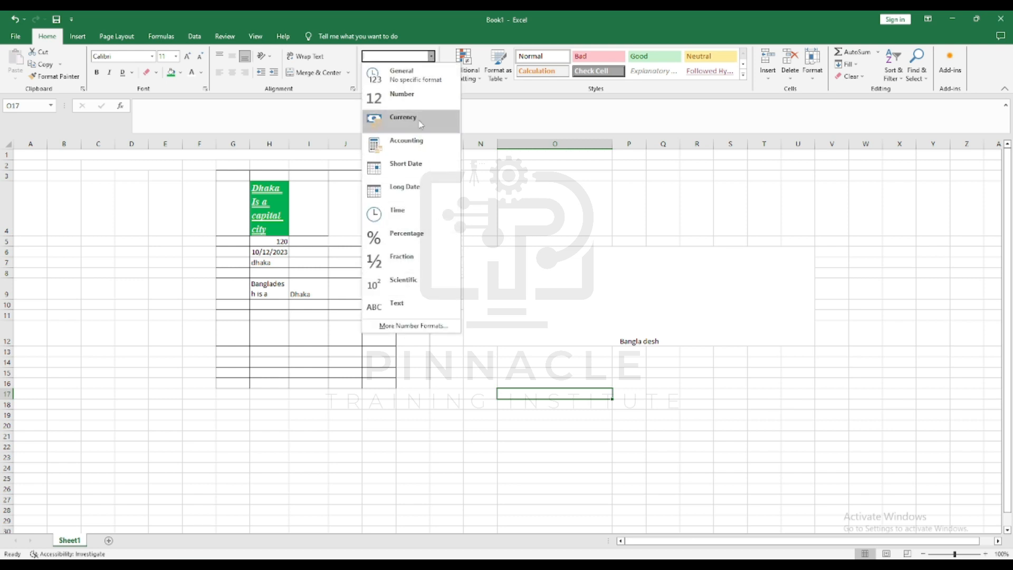
click(567, 294)
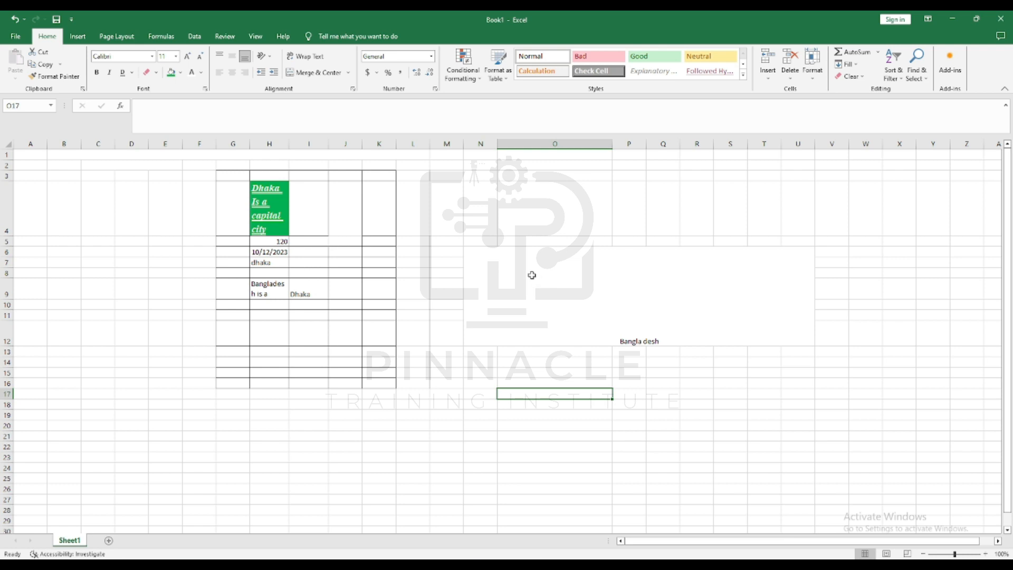